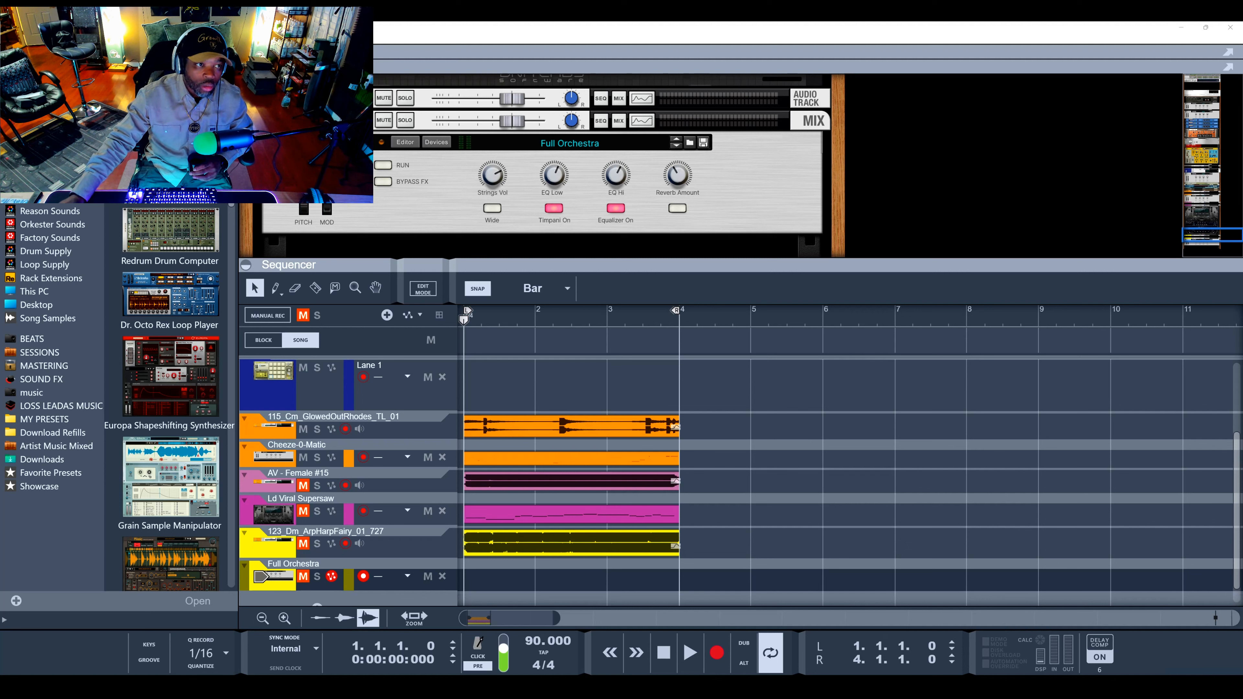
Show the Tool Window beside the sequencer
click(104, 40)
click(497, 140)
click(898, 221)
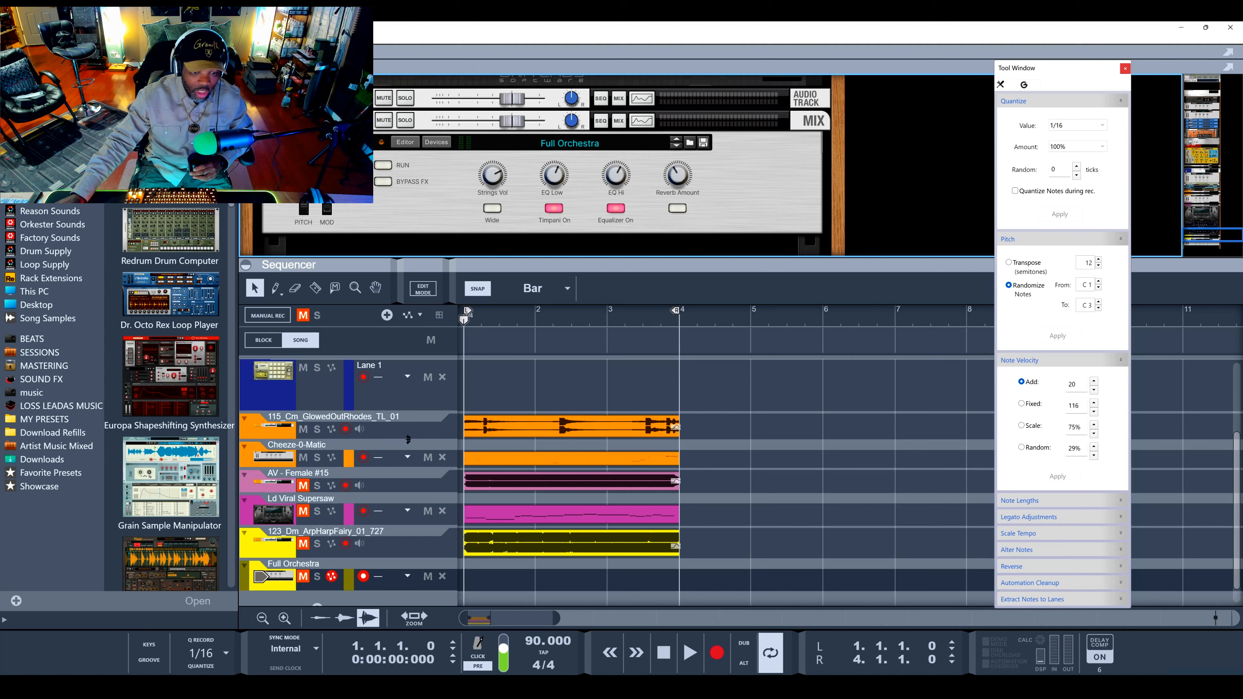
Mute the Cheeze-0-Matic track and play the loop to hear the 115_Cm_GlowedOutRhodes_TL_01 audio
click(303, 457)
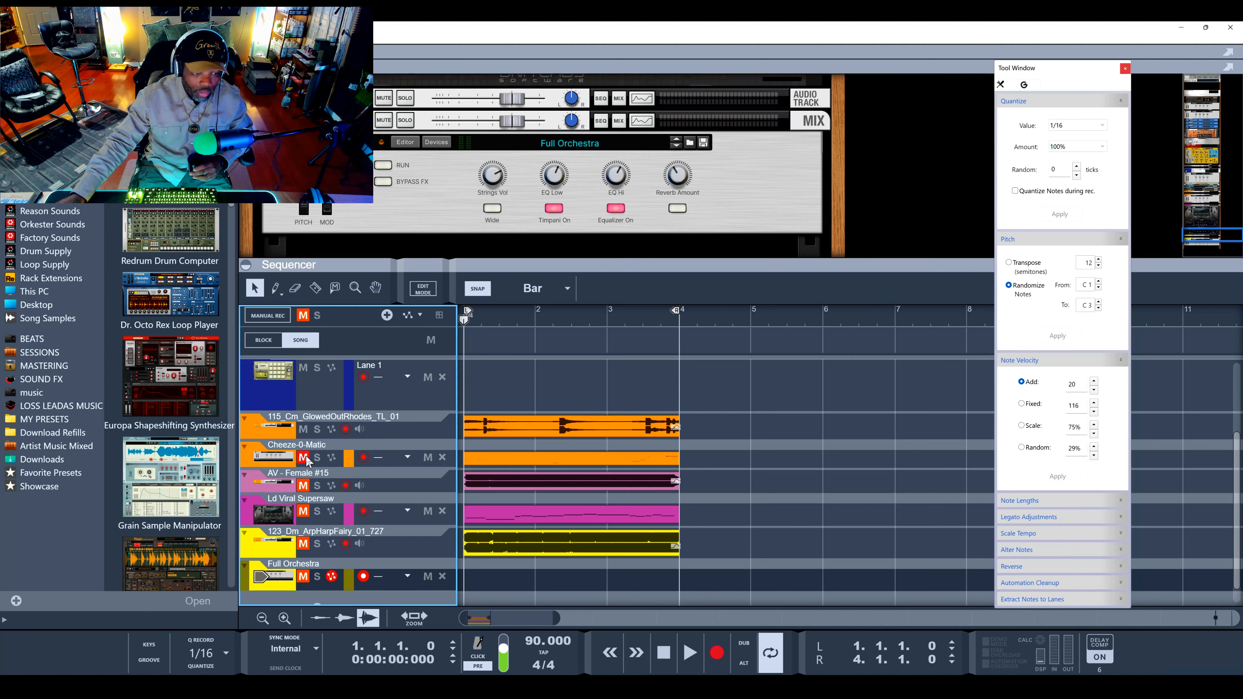
click(689, 653)
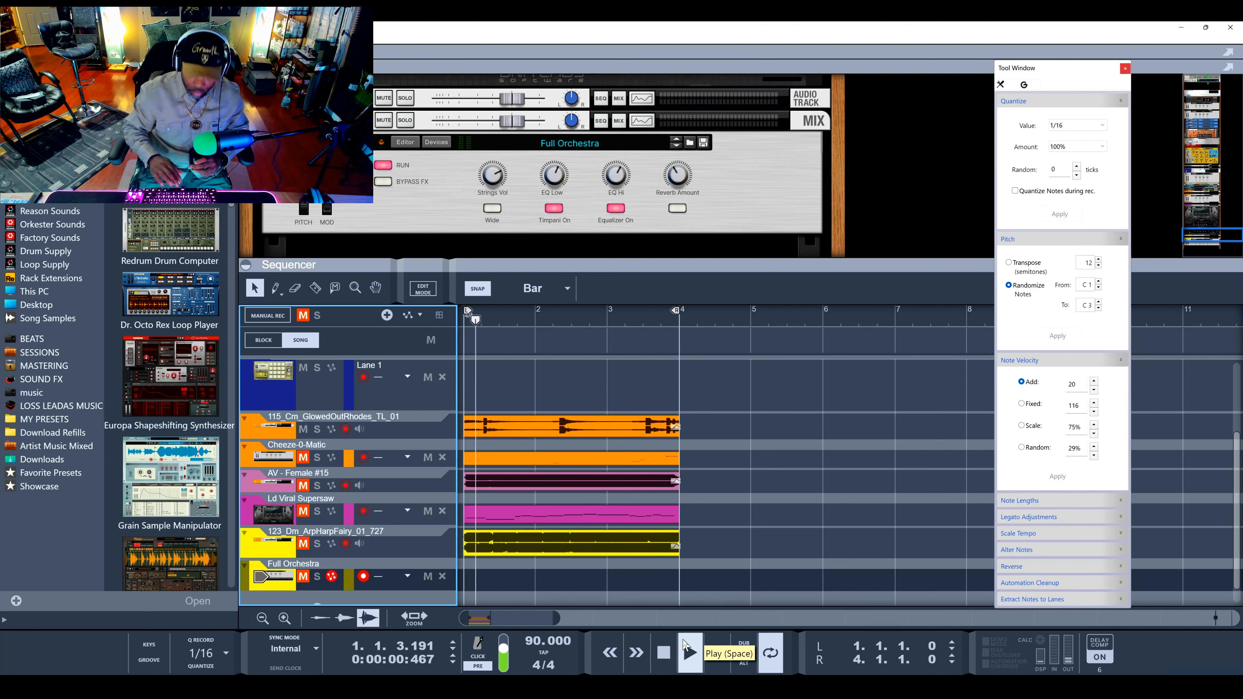
click(684, 644)
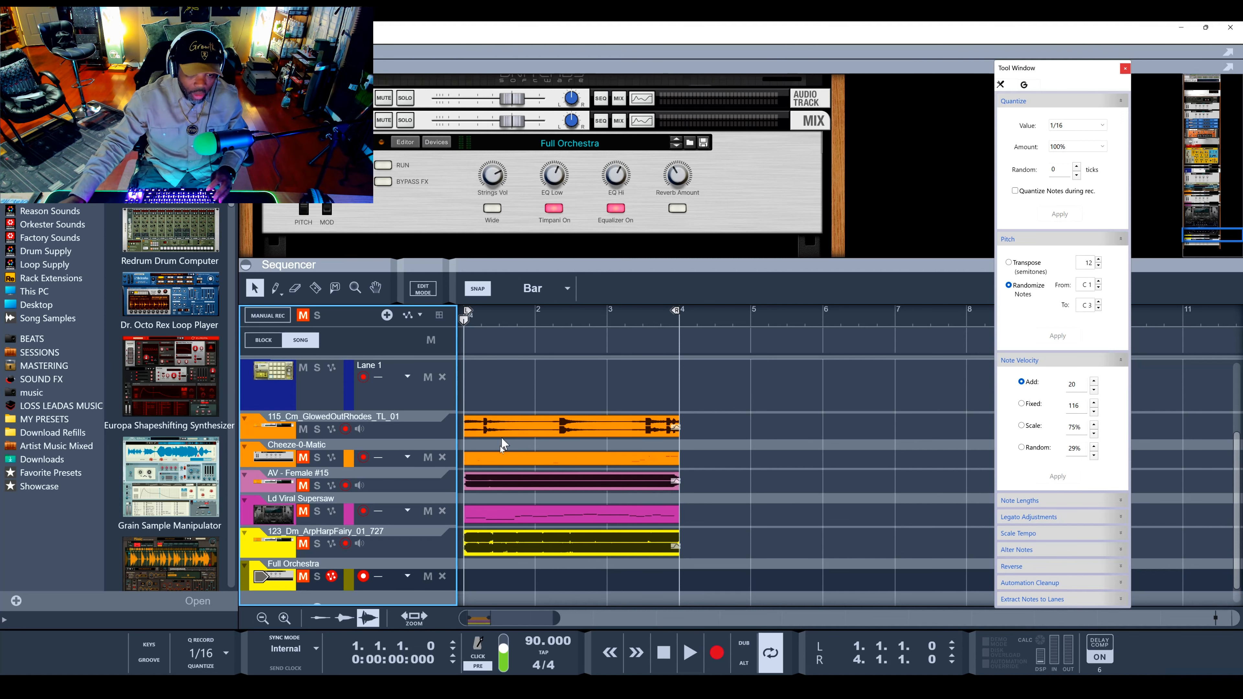
Unmute Cheeze-0-Matic, mute 115_Cm_GlowedOutRhodes_TL_01, and play the loop to hear the MIDI version
scroll(500, 443, up, 4)
scroll(504, 455, down, 4)
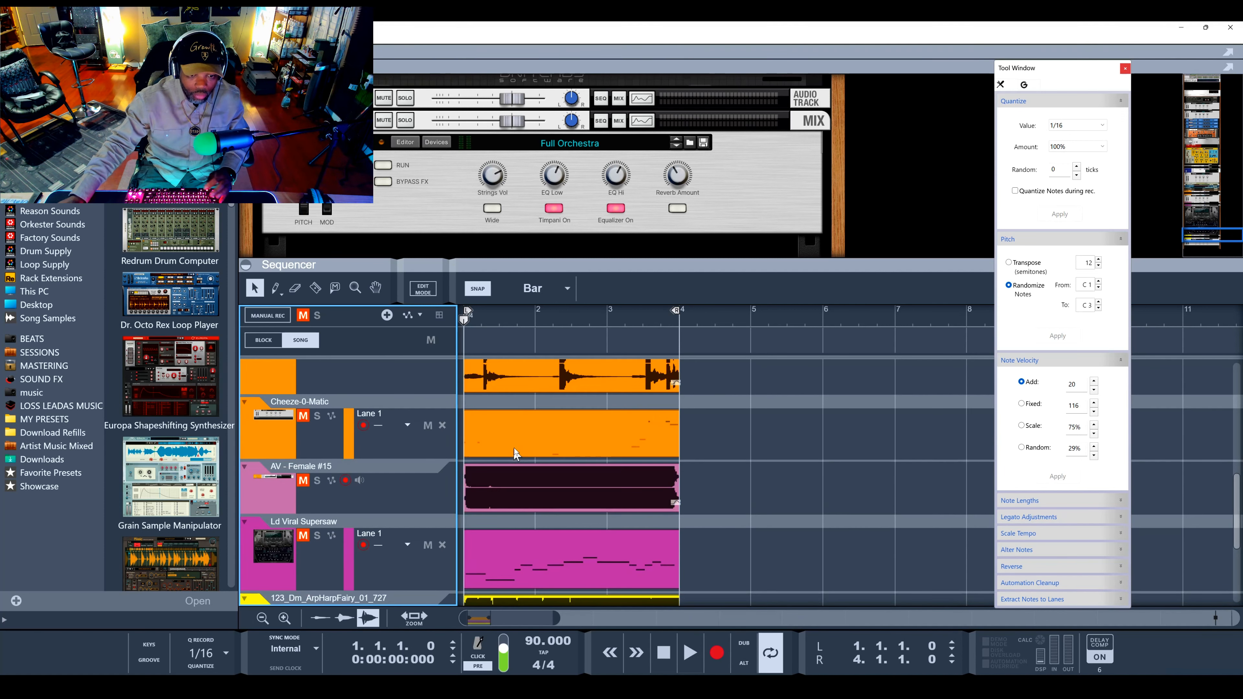
scroll(514, 448, up, 1)
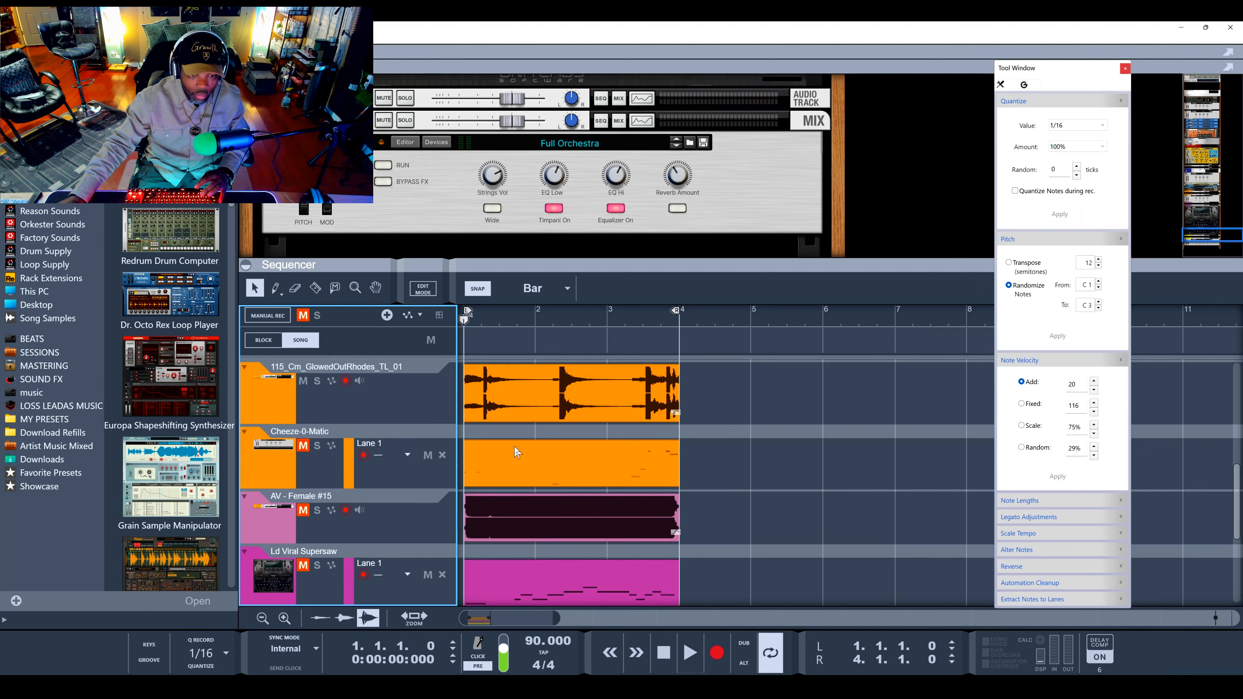
click(303, 445)
click(303, 381)
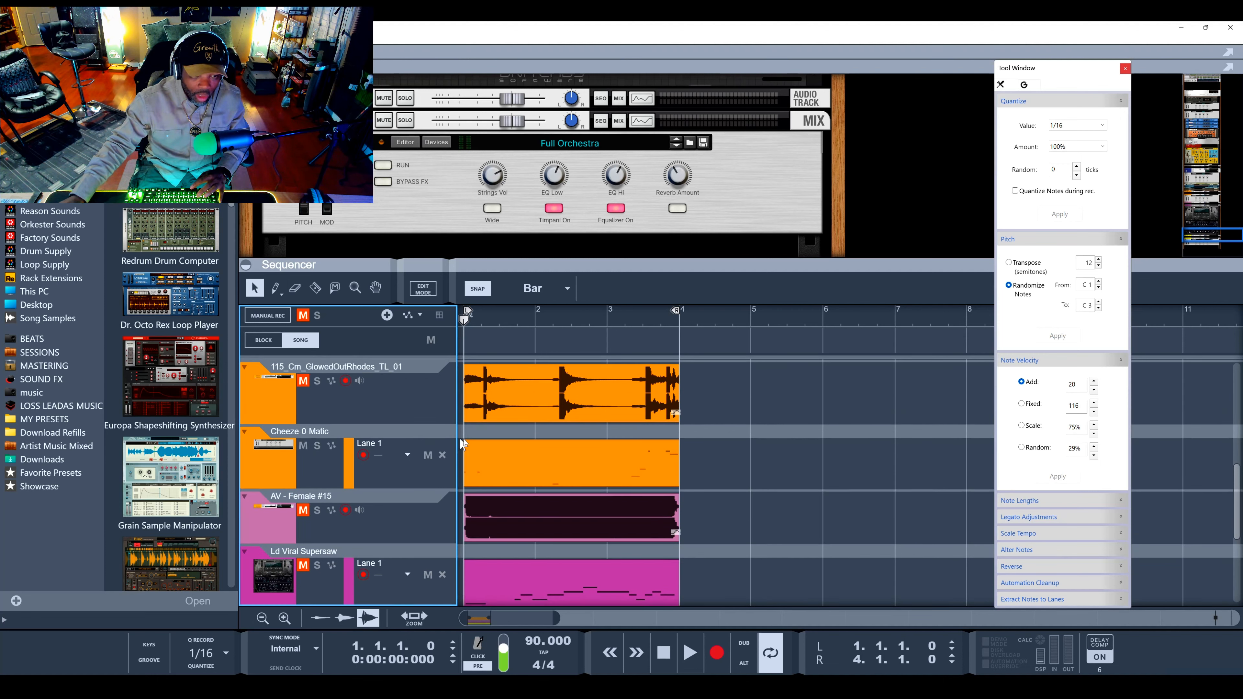
key(space)
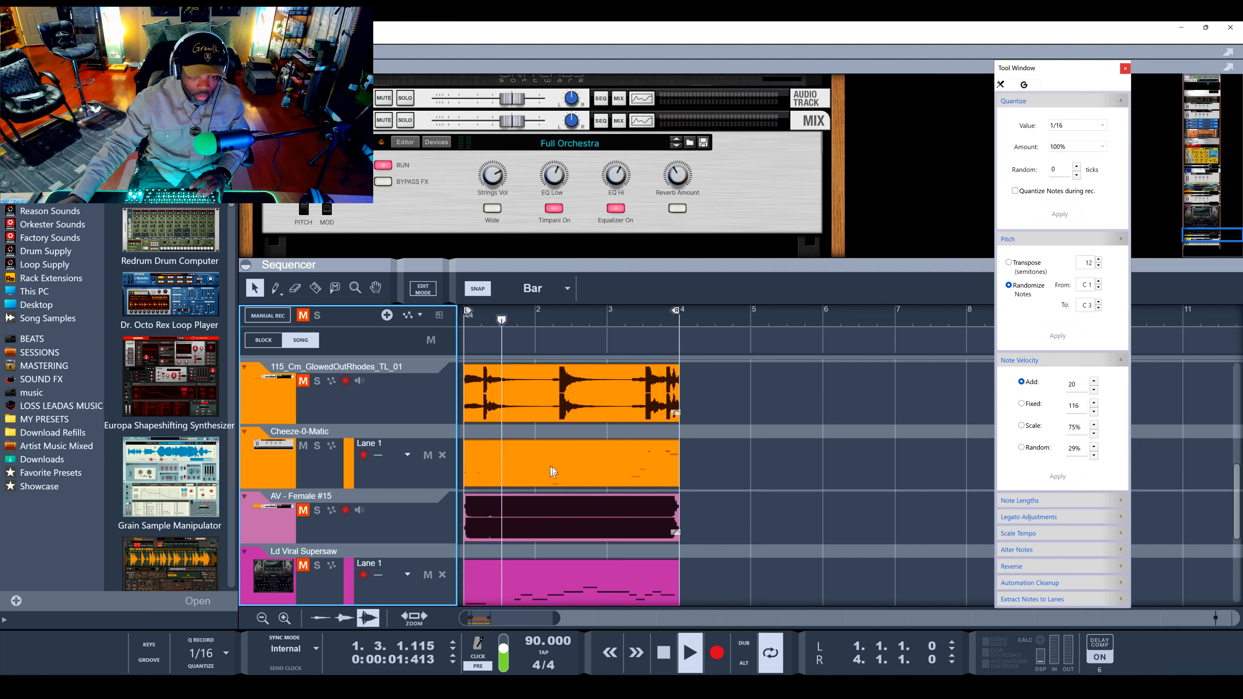
key(space)
Delete the existing MIDI clip from the Cheeze-0-Matic lane
click(531, 475)
key(Delete)
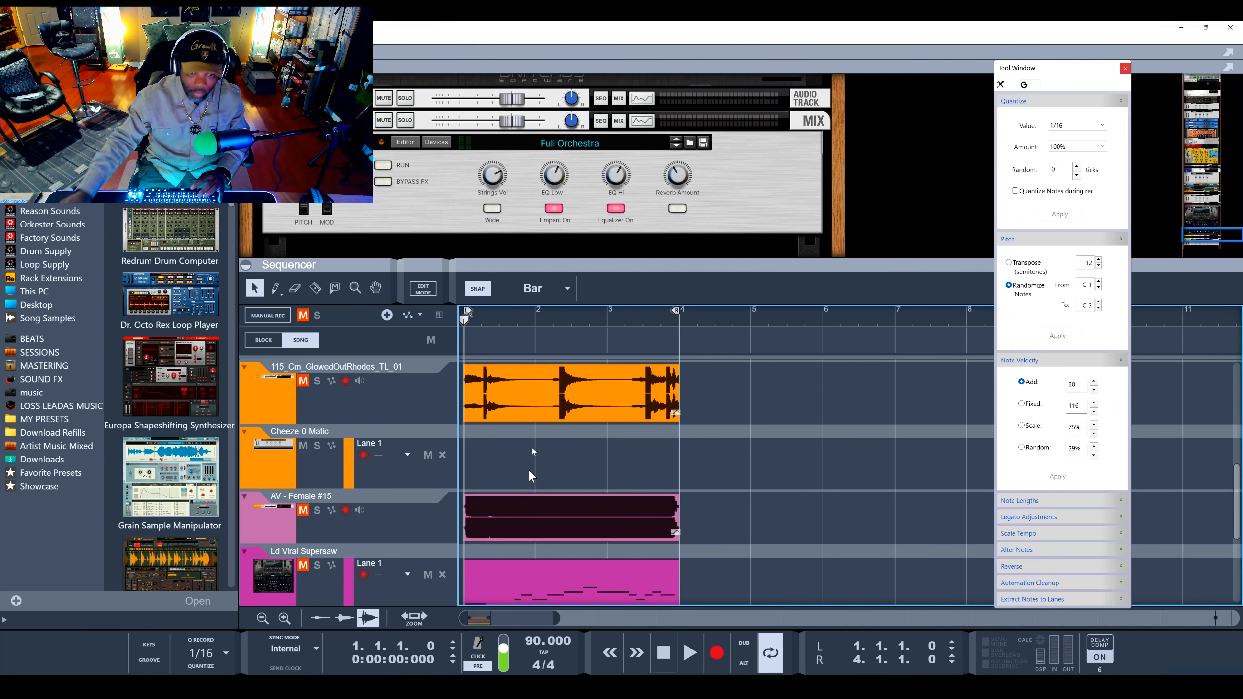
key(ctrl+z)
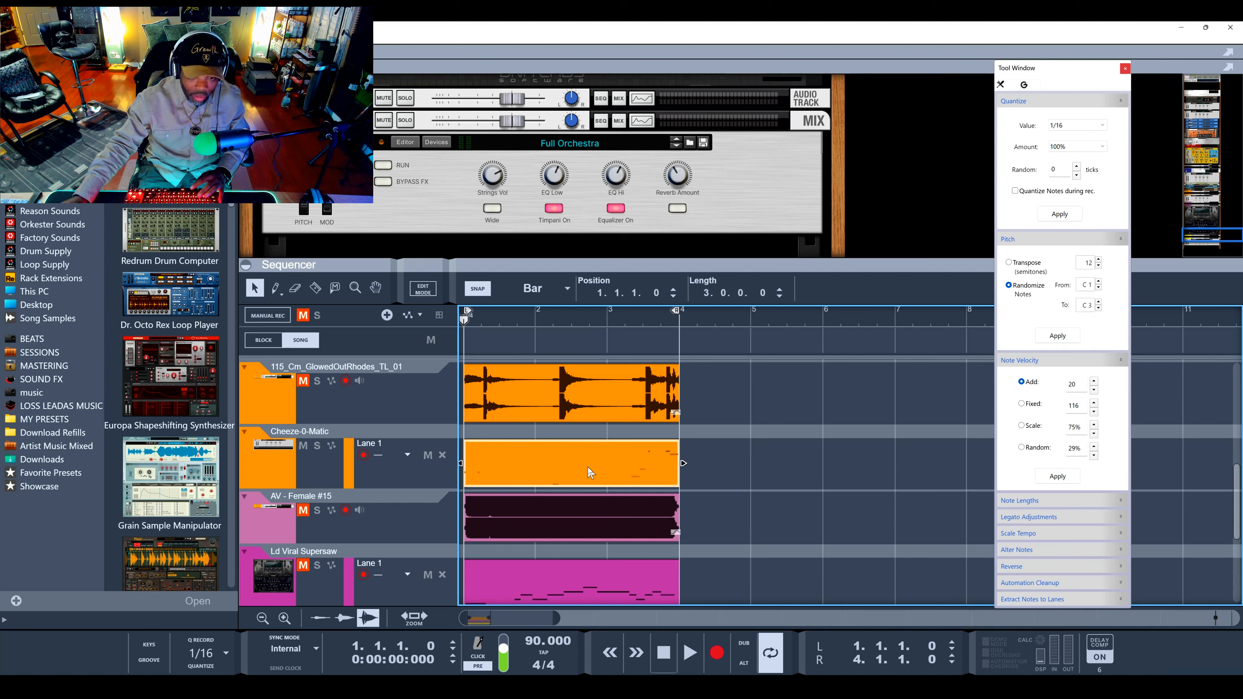
key(Delete)
Convert the 115_Cm_GlowedOutRhodes_TL_01 audio clip to MIDI on the Cheeze-0-Matic lane using the Allround stretch type, and audition it
right_click(519, 392)
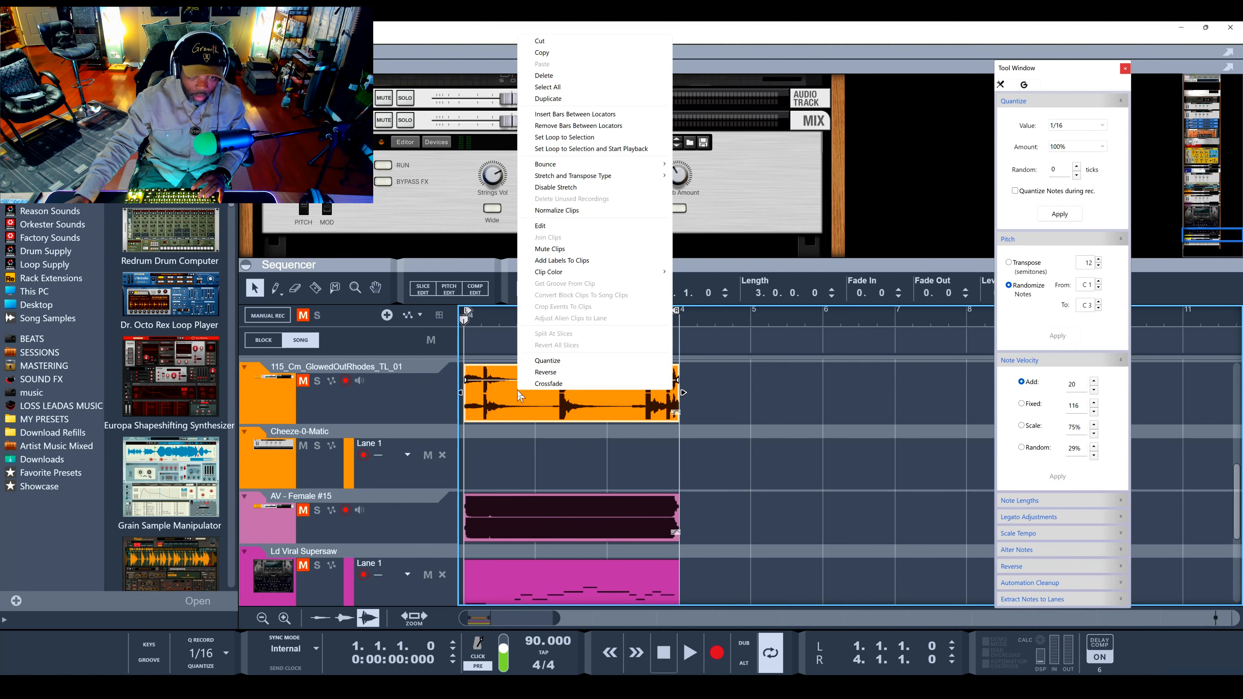
mouse_move(609, 177)
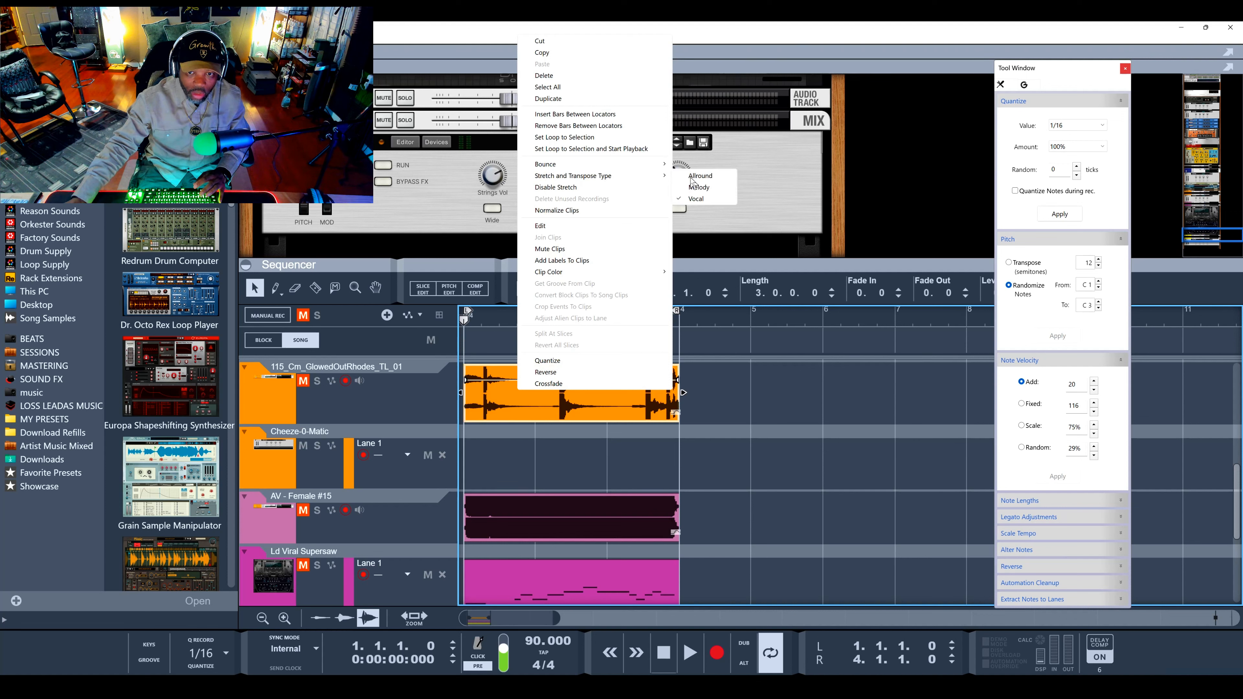
click(697, 187)
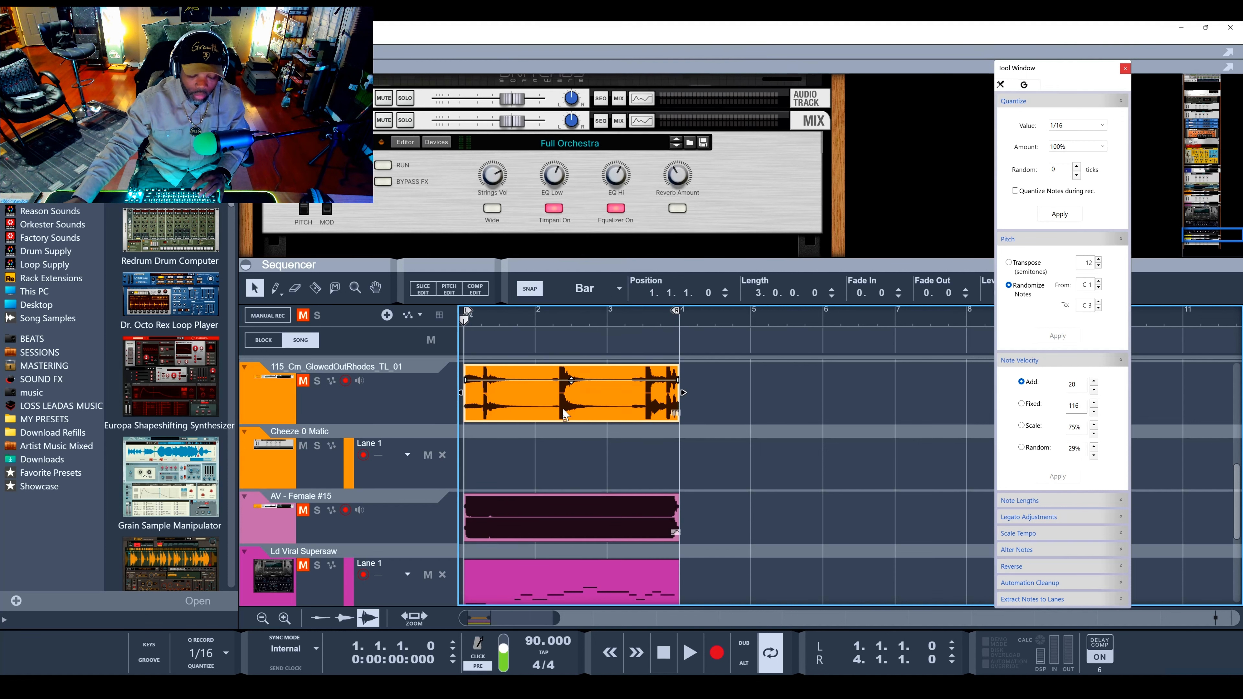
drag(564, 409, 563, 457)
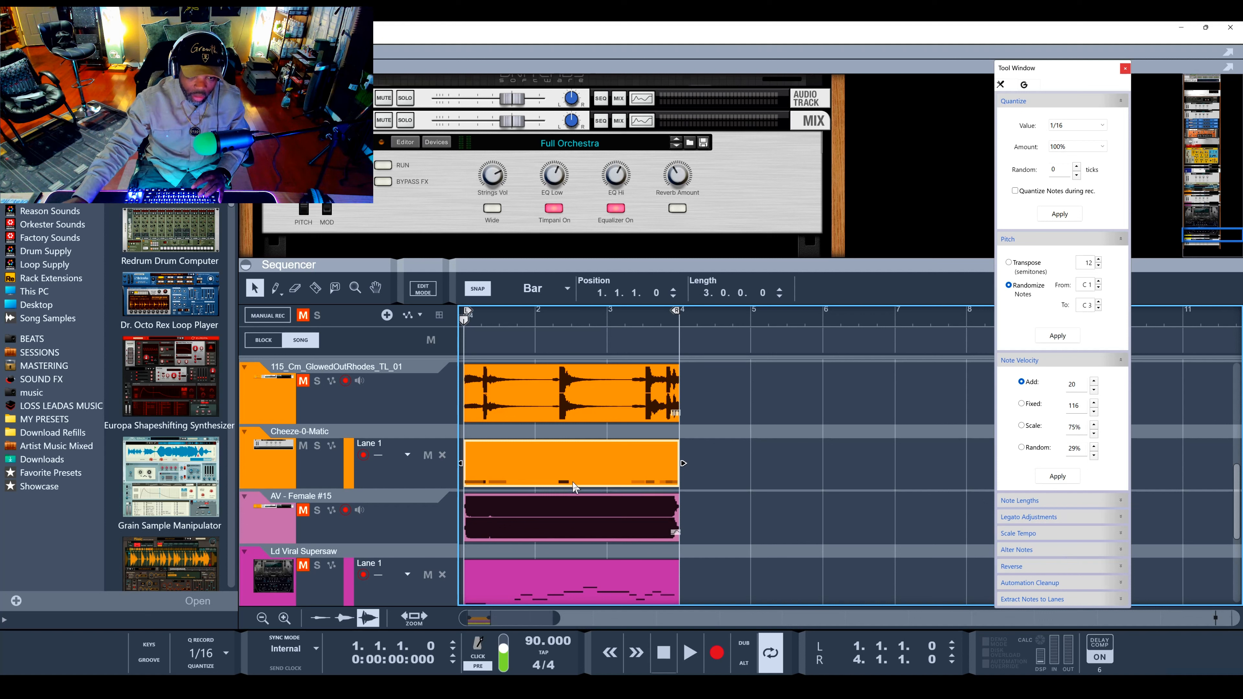
key(space)
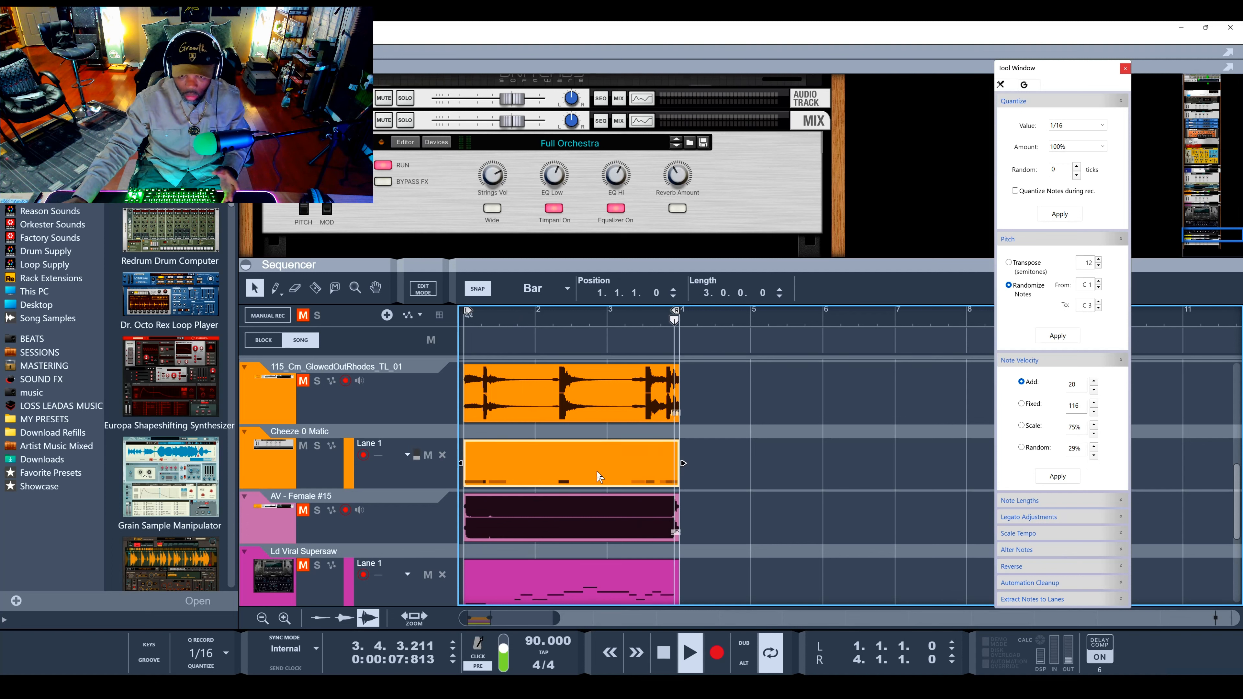
key(space)
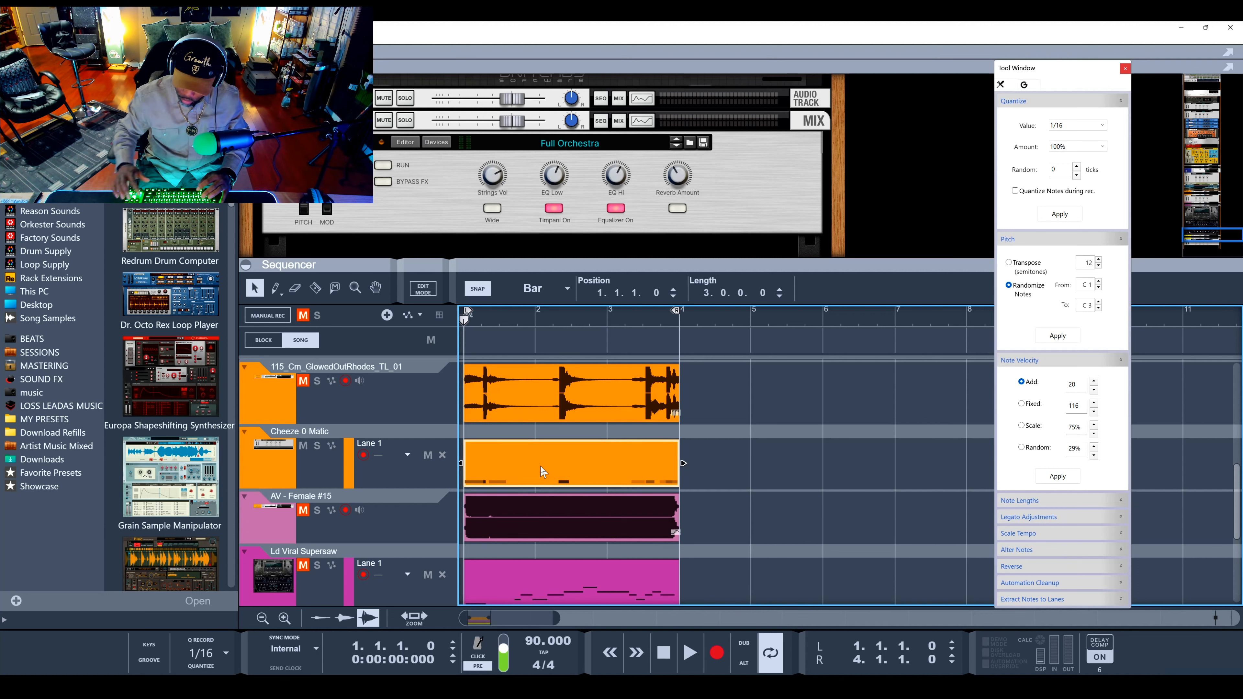
Replace the Cheeze-0-Matic MIDI clip with a new conversion of the rhodes audio clip using the Vocal stretch type
key(Delete)
click(526, 384)
right_click(526, 384)
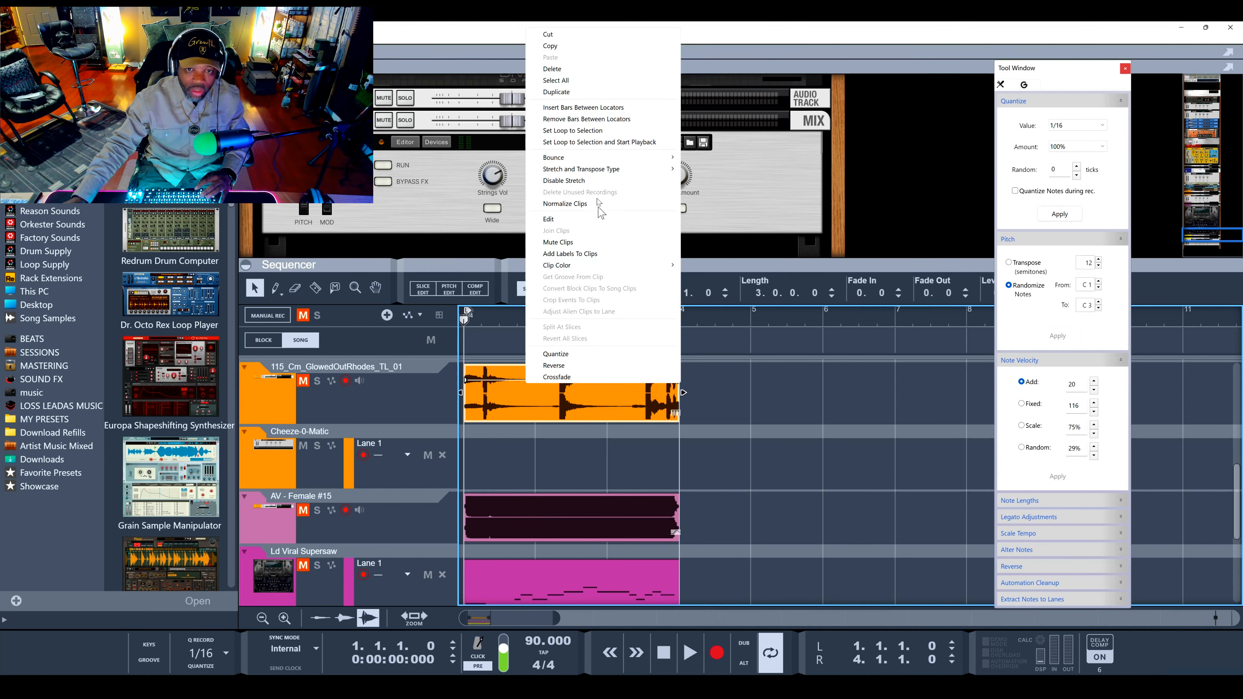
mouse_move(619, 170)
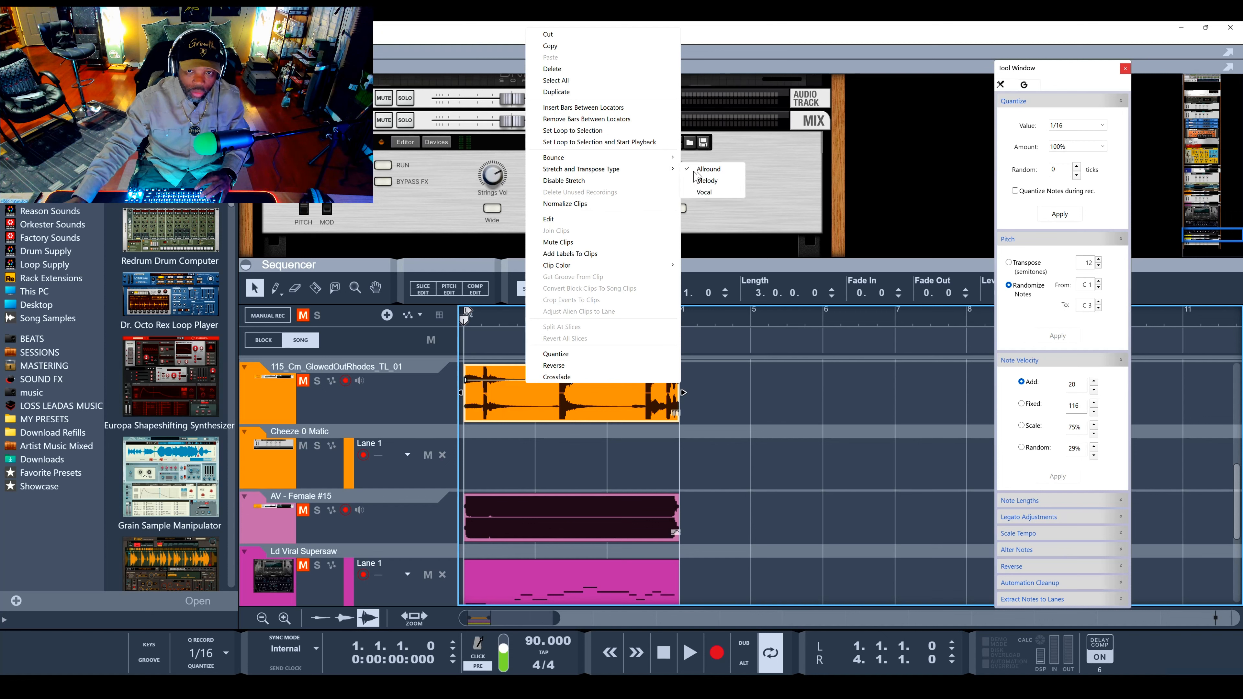
click(709, 190)
drag(560, 400, 556, 447)
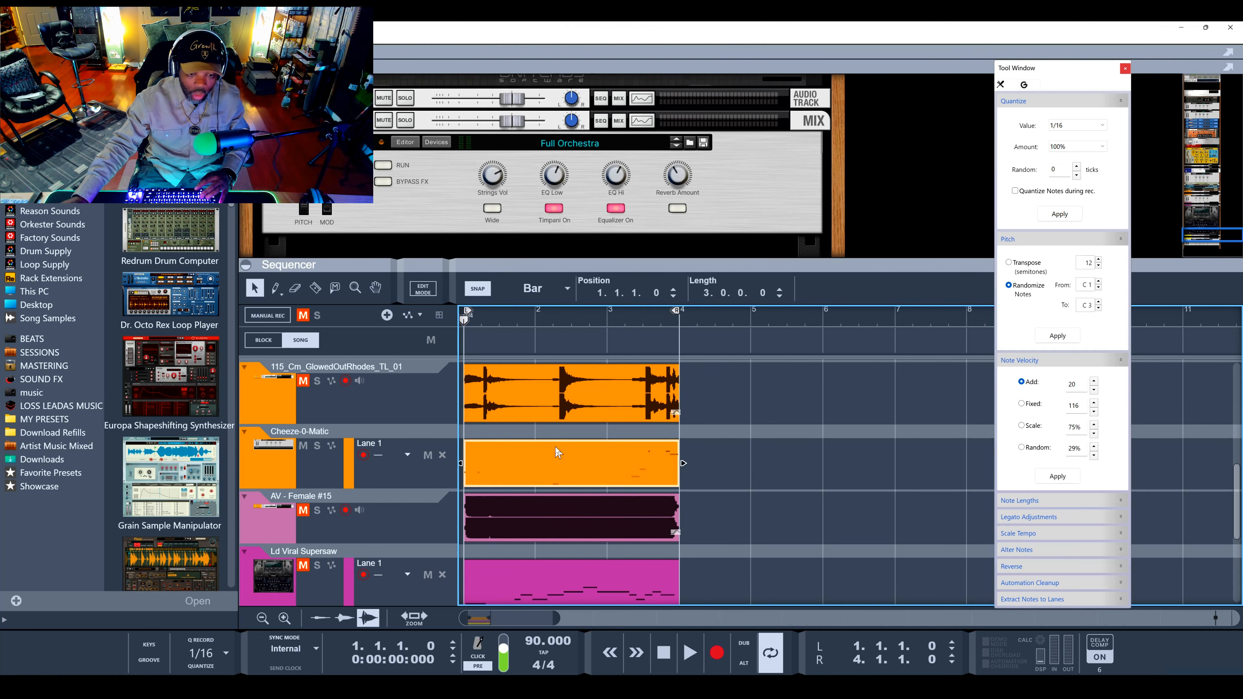
Open the Cheeze-0-Matic clip in the note editor, and unmute the rhodes audio track to hear both play together
double_click(519, 463)
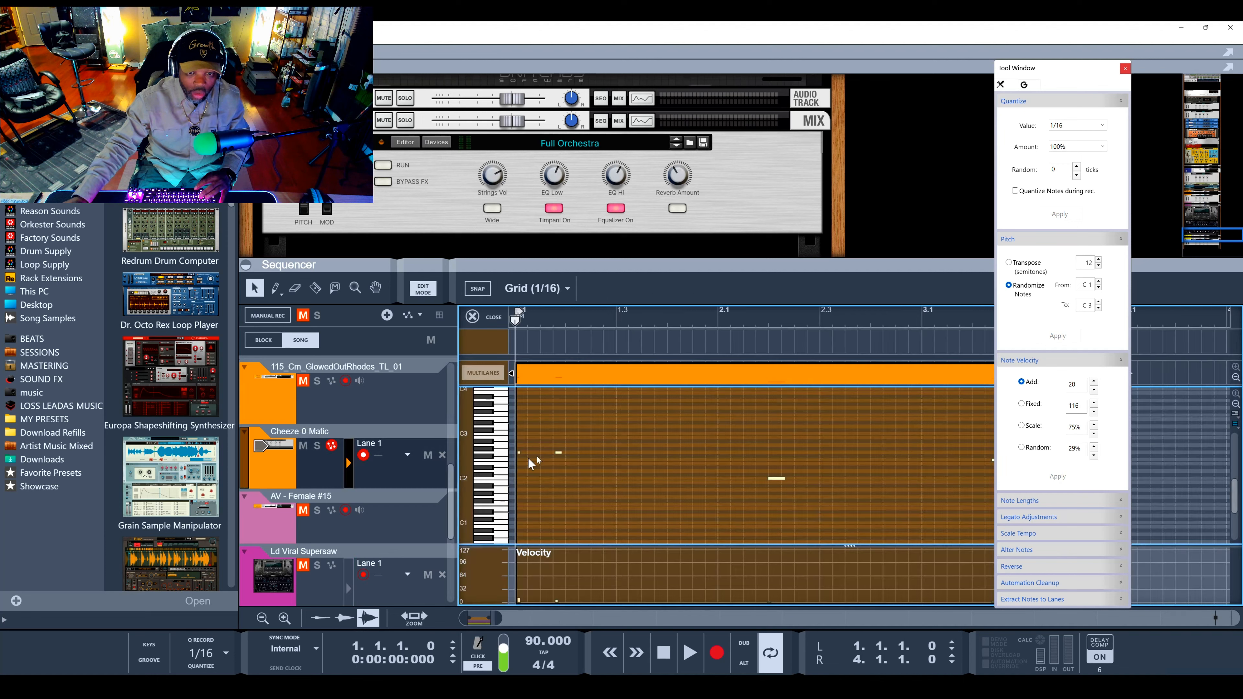
scroll(637, 344, down, 1)
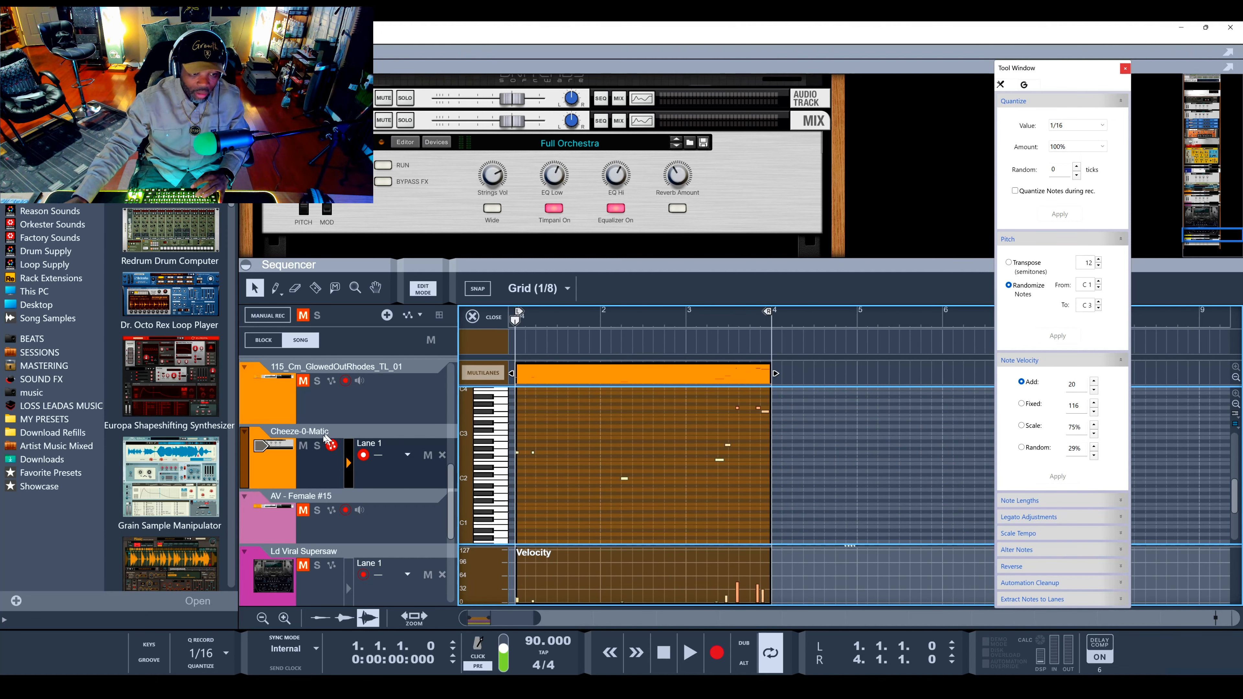
key(space)
key(space)
click(303, 381)
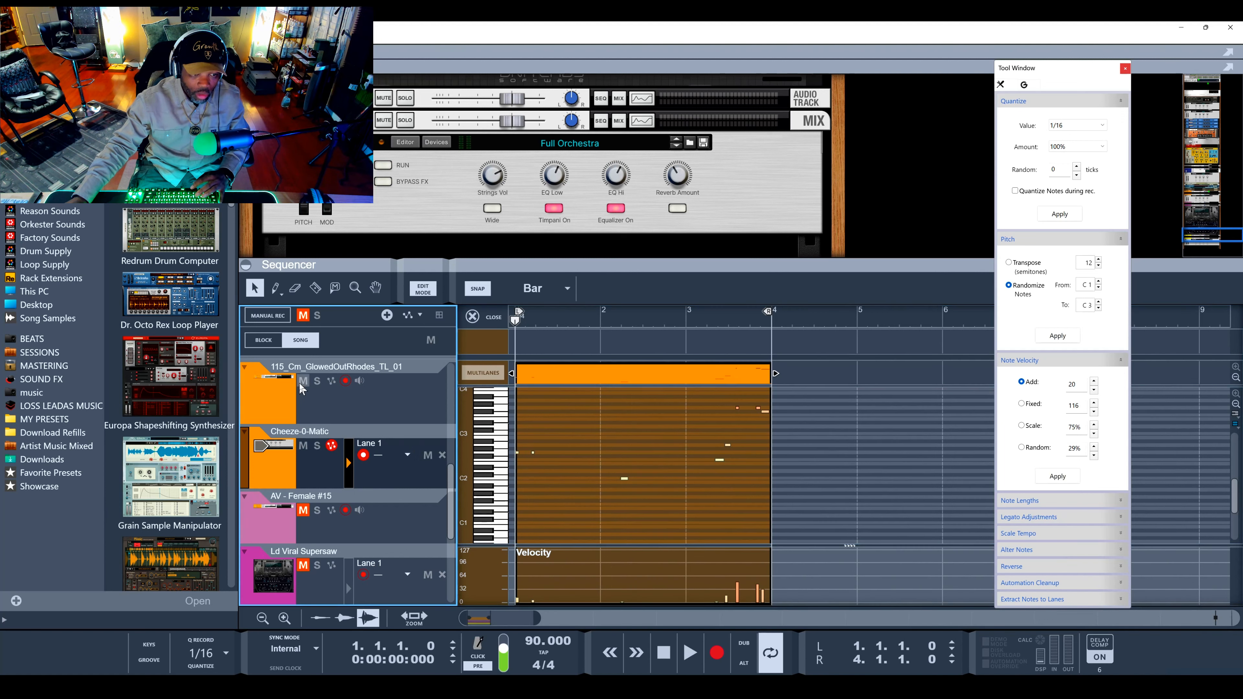
key(space)
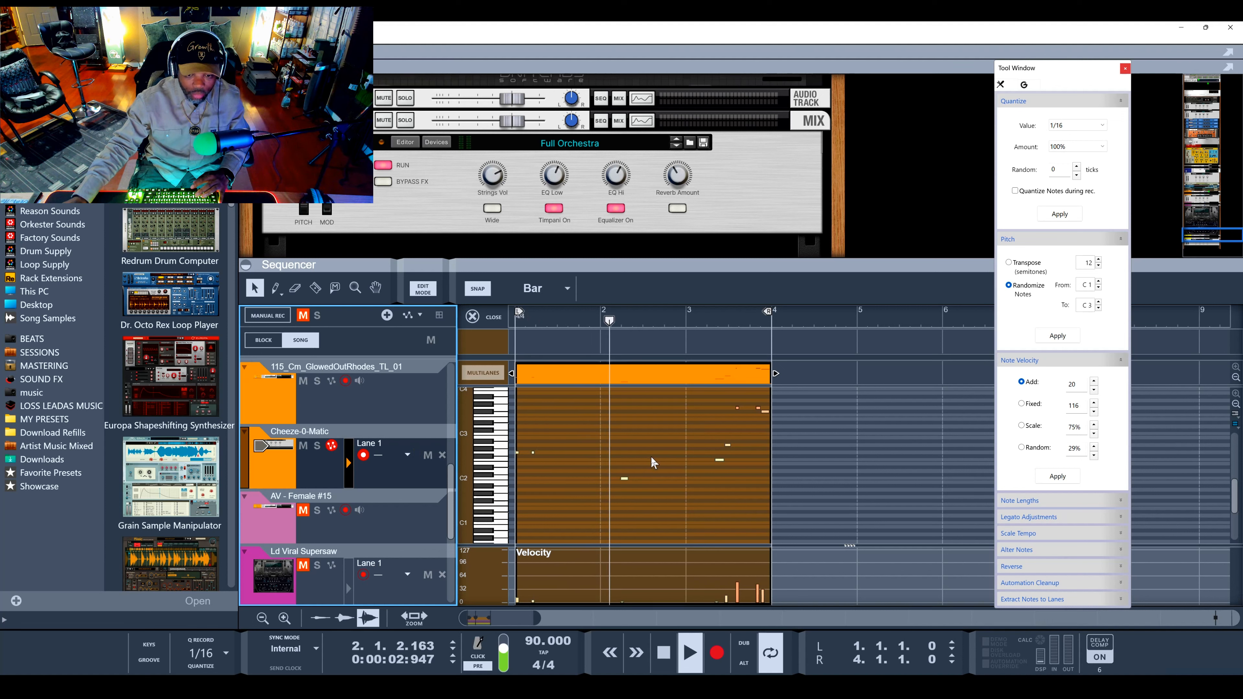
key(space)
Randomize the pitch of all notes in the Cheeze-0-Matic clip between C 1 and C 3, and play the result
scroll(783, 443, up, 1)
drag(808, 417, 509, 521)
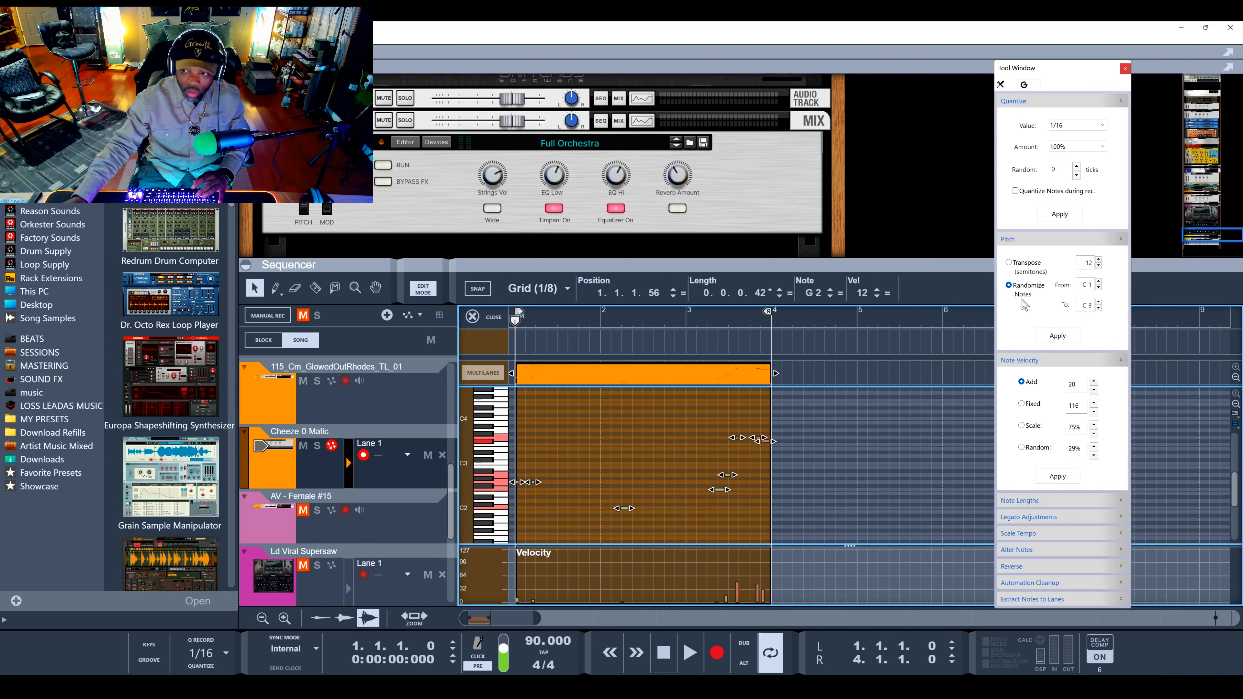
click(1065, 340)
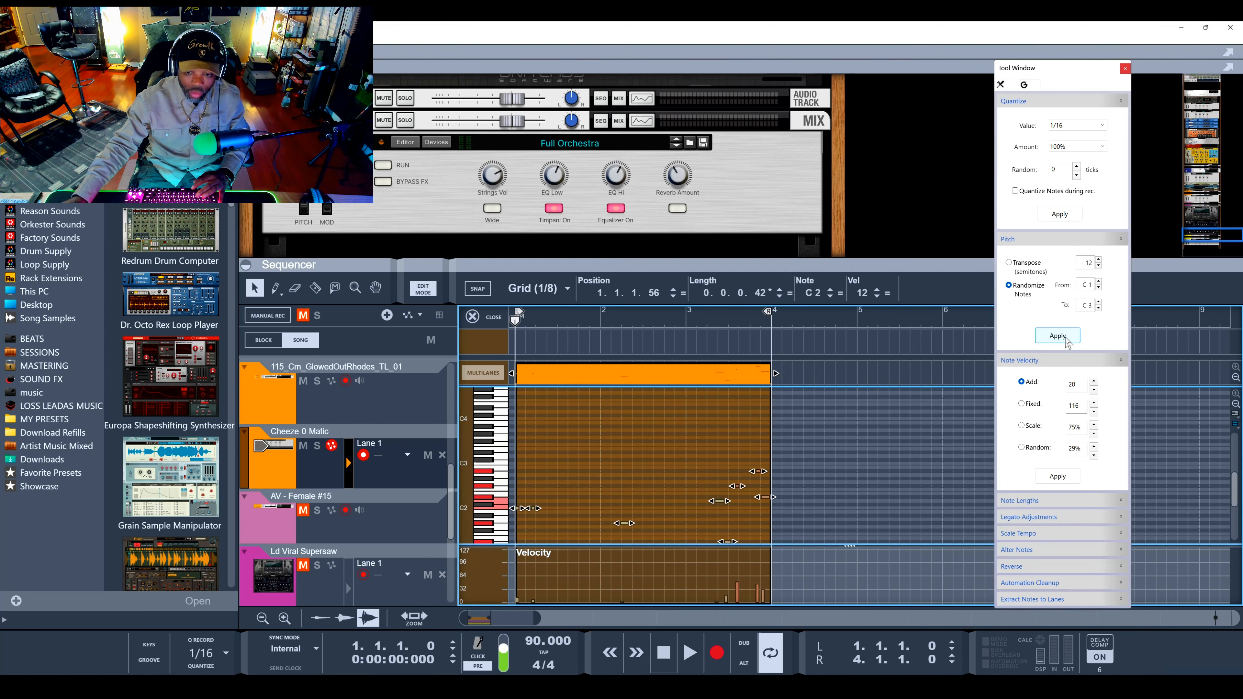
key(space)
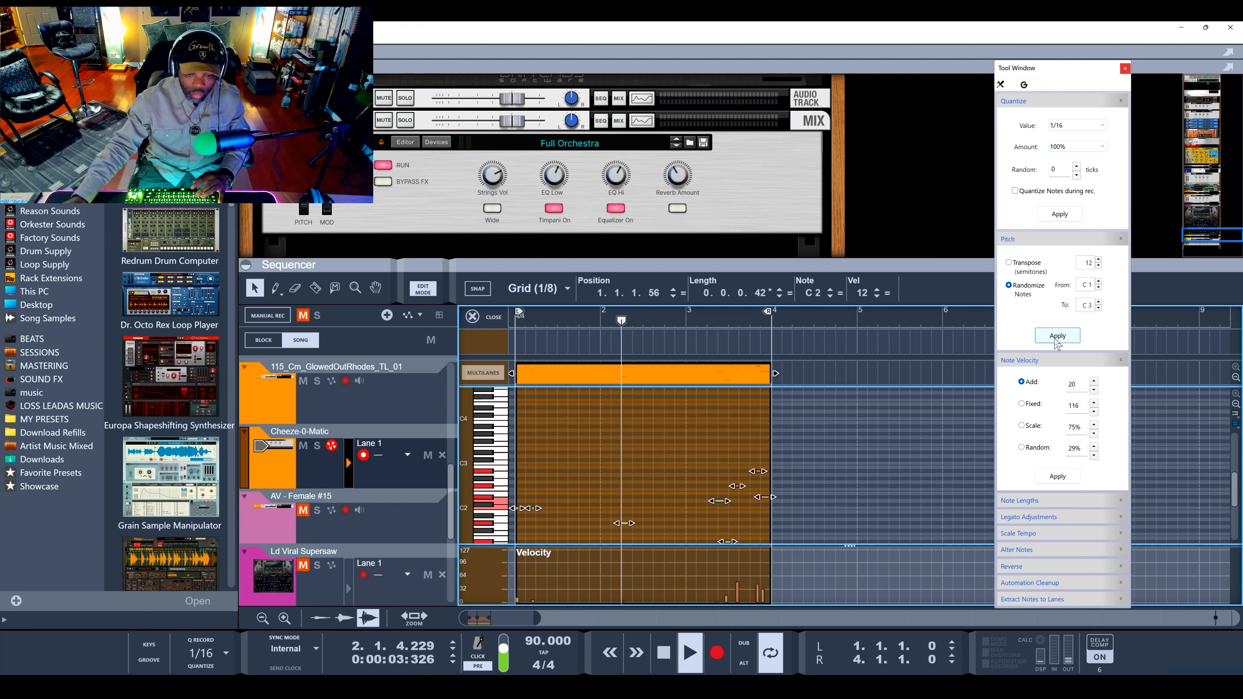
scroll(894, 463, down, 3)
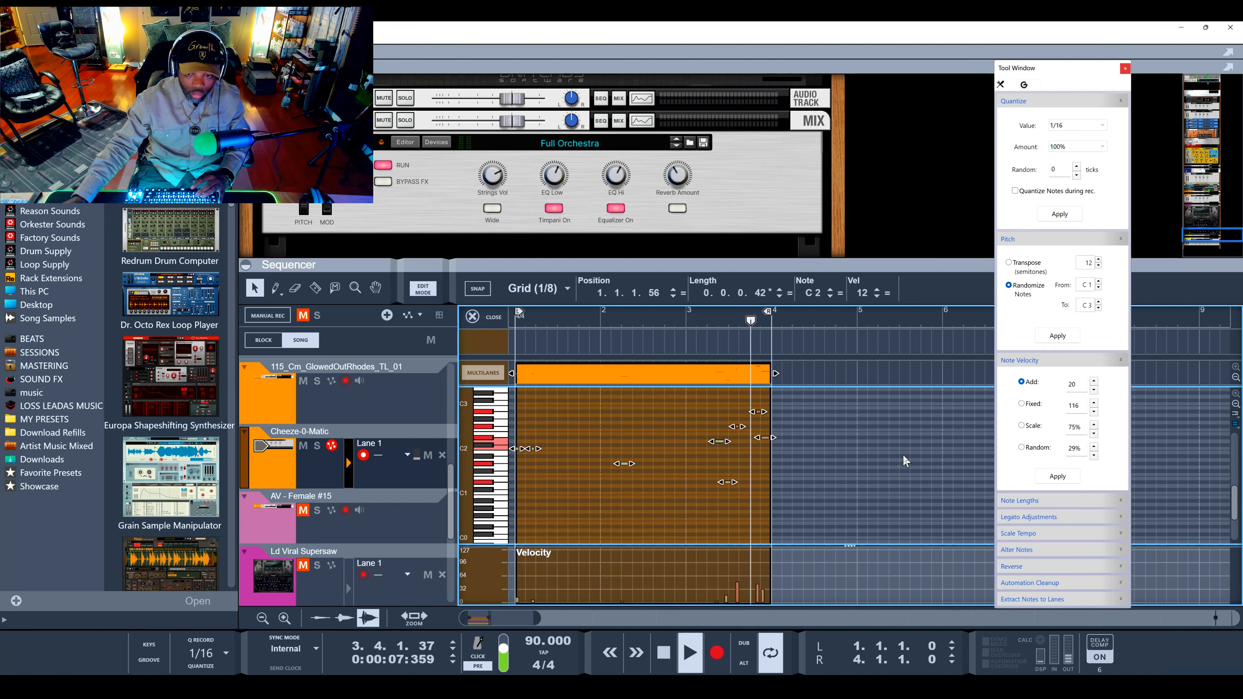
key(space)
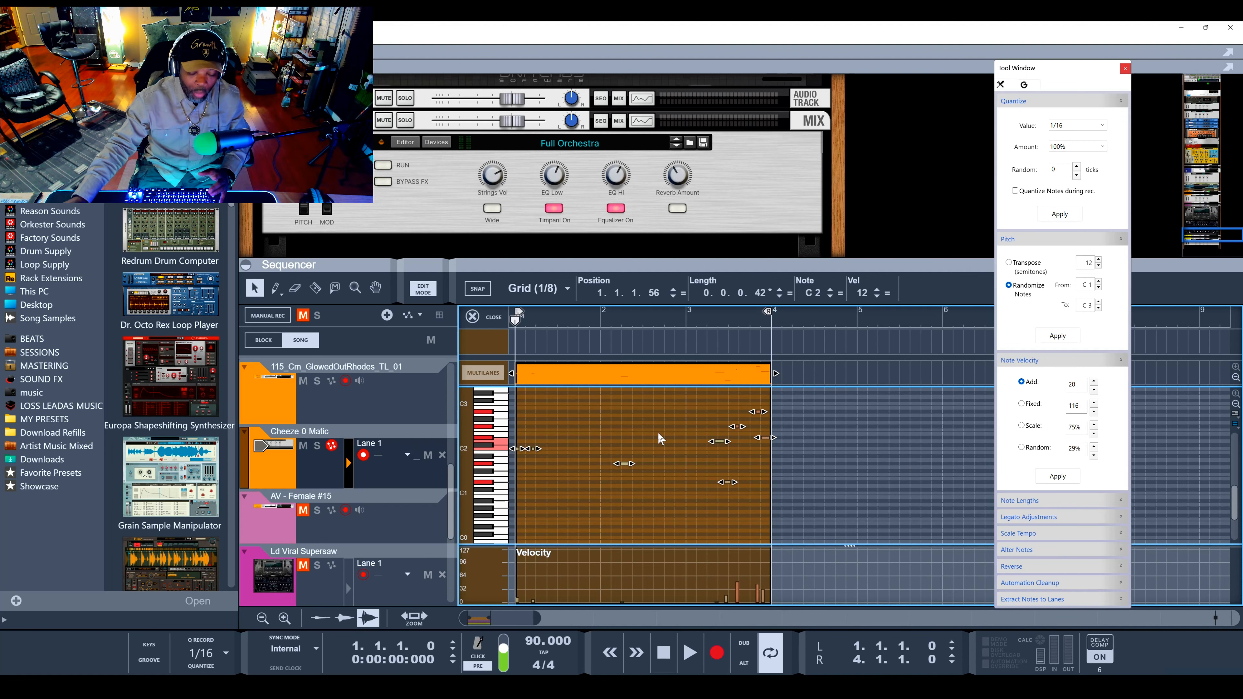
Close the note editor and delete the MIDI clip from the Cheeze-0-Matic lane
scroll(637, 443, up, 2)
click(485, 317)
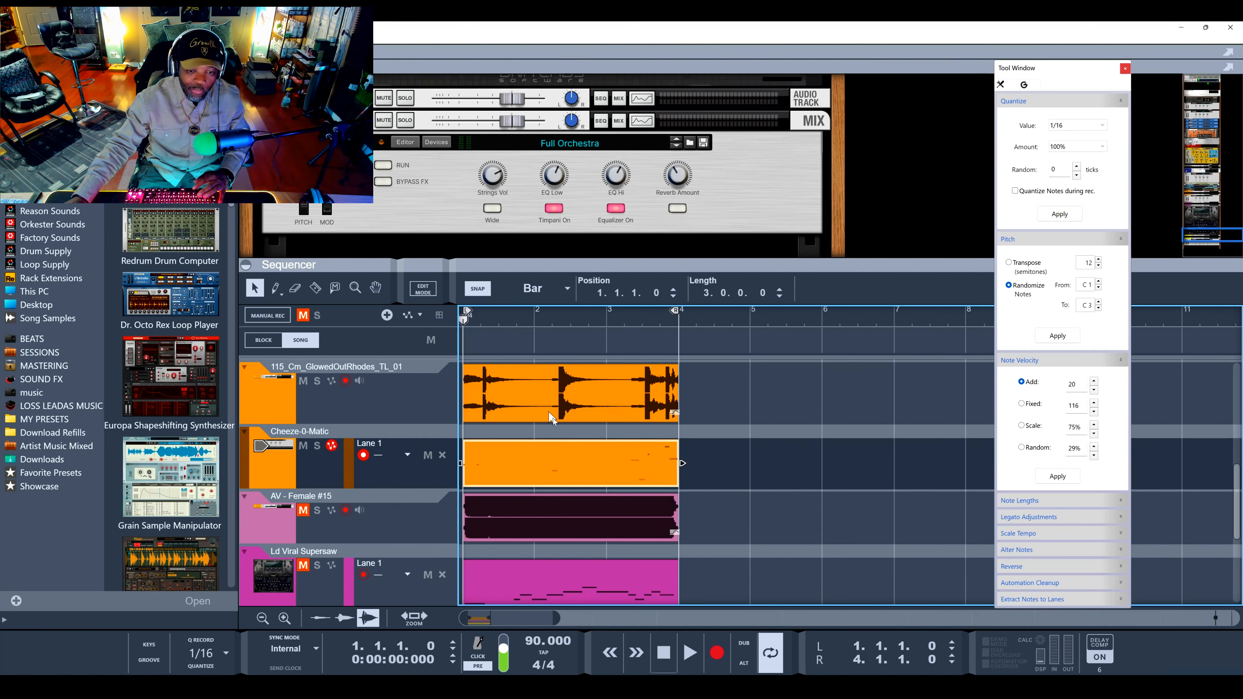
ctrl+click(602, 465)
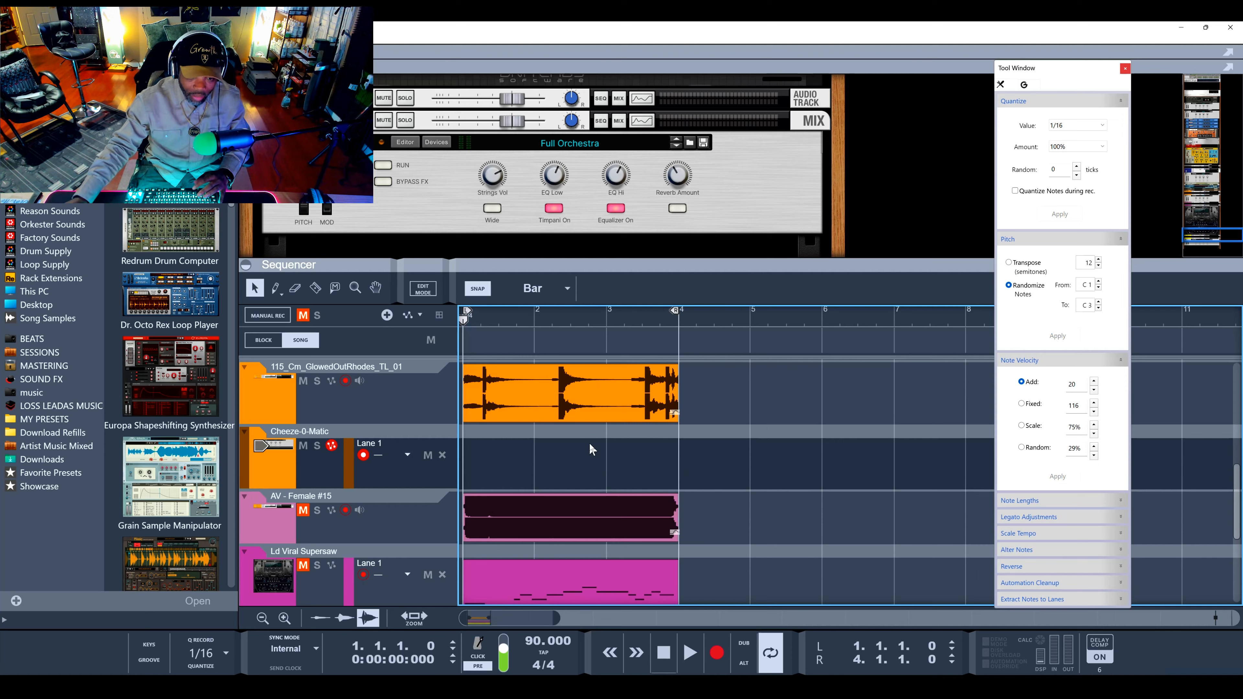
Mute the Cheeze-0-Matic track
scroll(590, 443, down, 3)
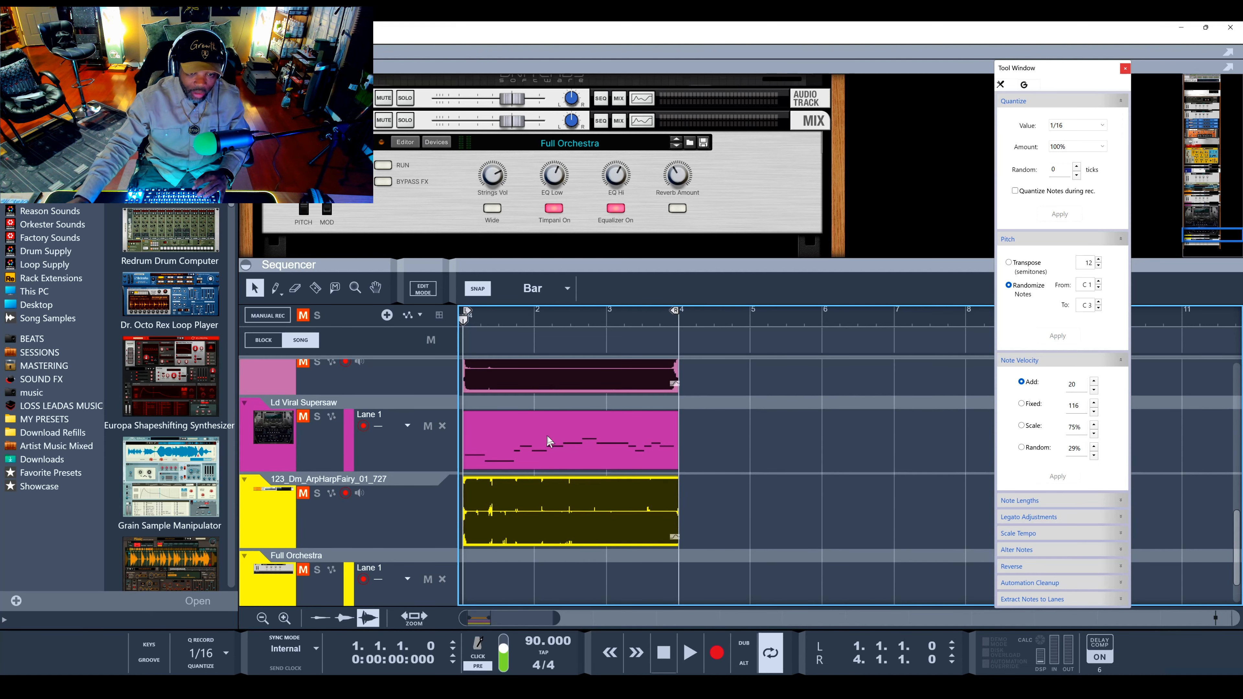
scroll(489, 443, up, 3)
scroll(343, 431, up, 3)
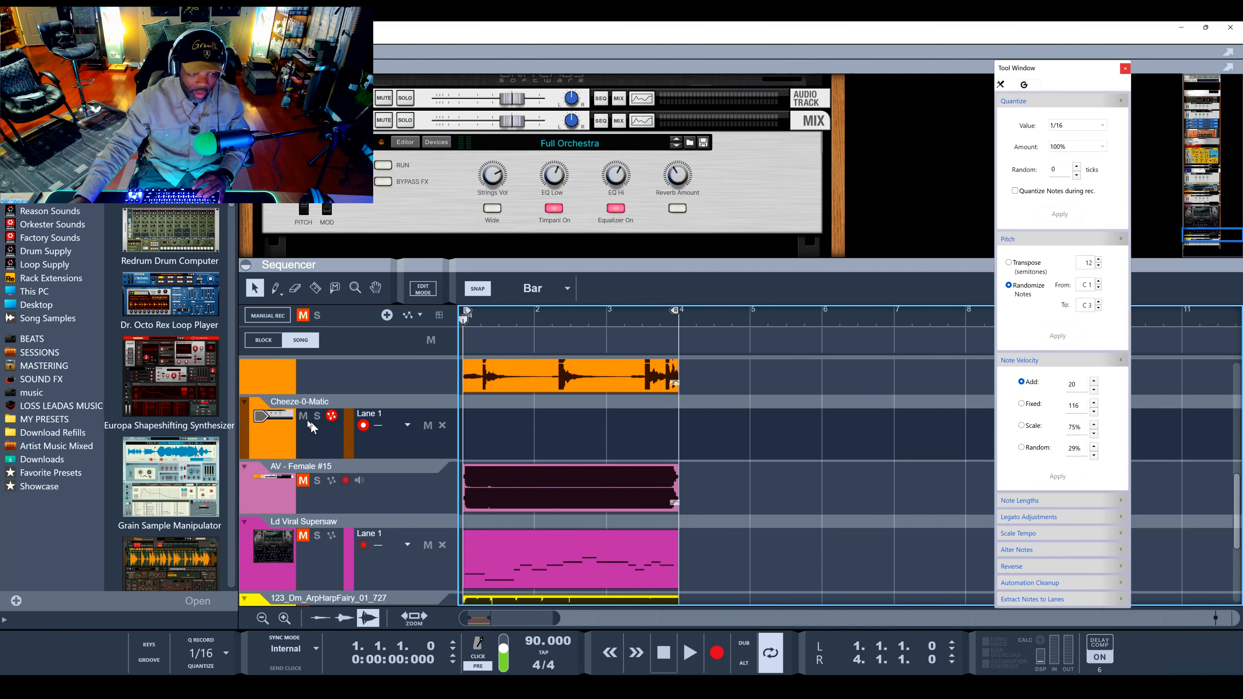
scroll(309, 425, up, 2)
click(308, 417)
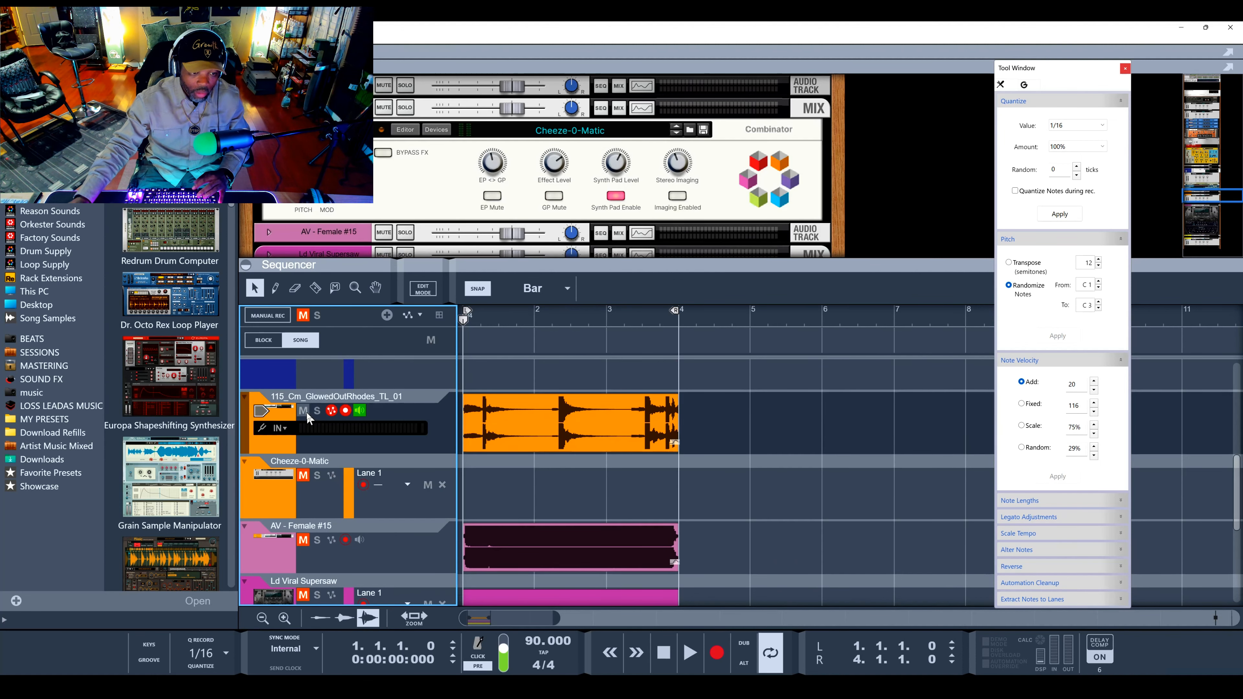
Unmute the AV - Female #15 track and play the loop to hear the vocal sample
scroll(509, 472, down, 2)
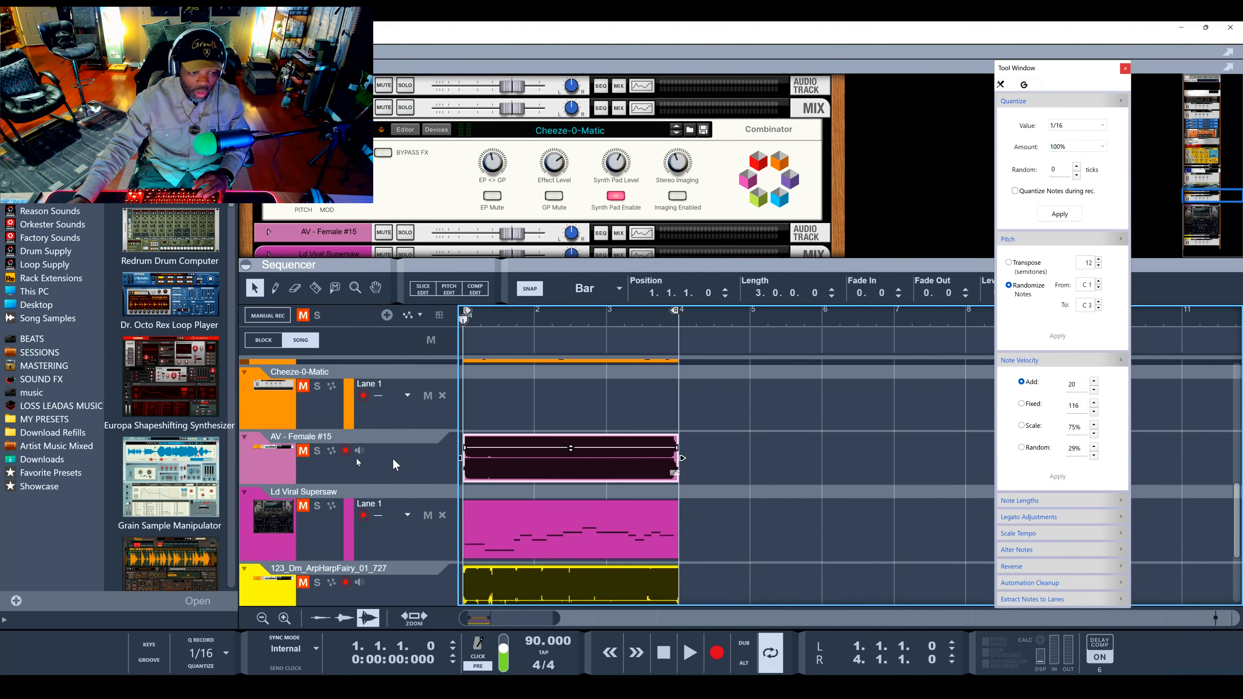
click(303, 450)
key(space)
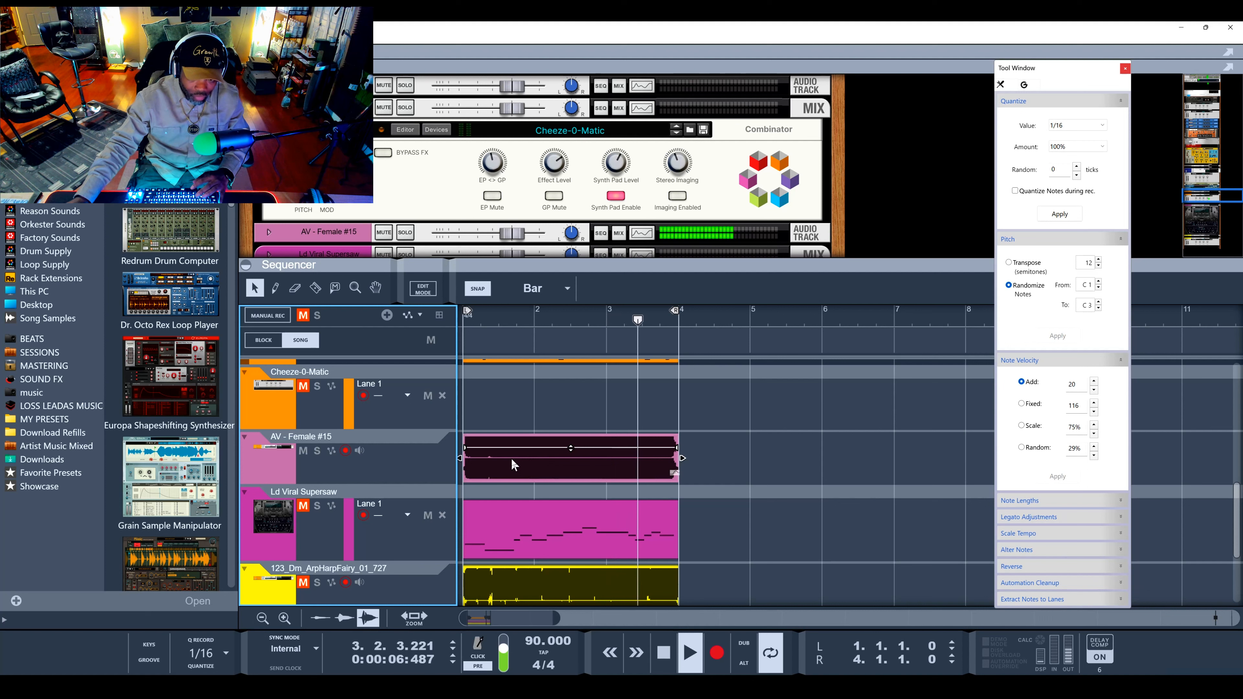
Stop the vocal loop and play the Ld Viral Supersaw track on its own to hear its MIDI part
key(space)
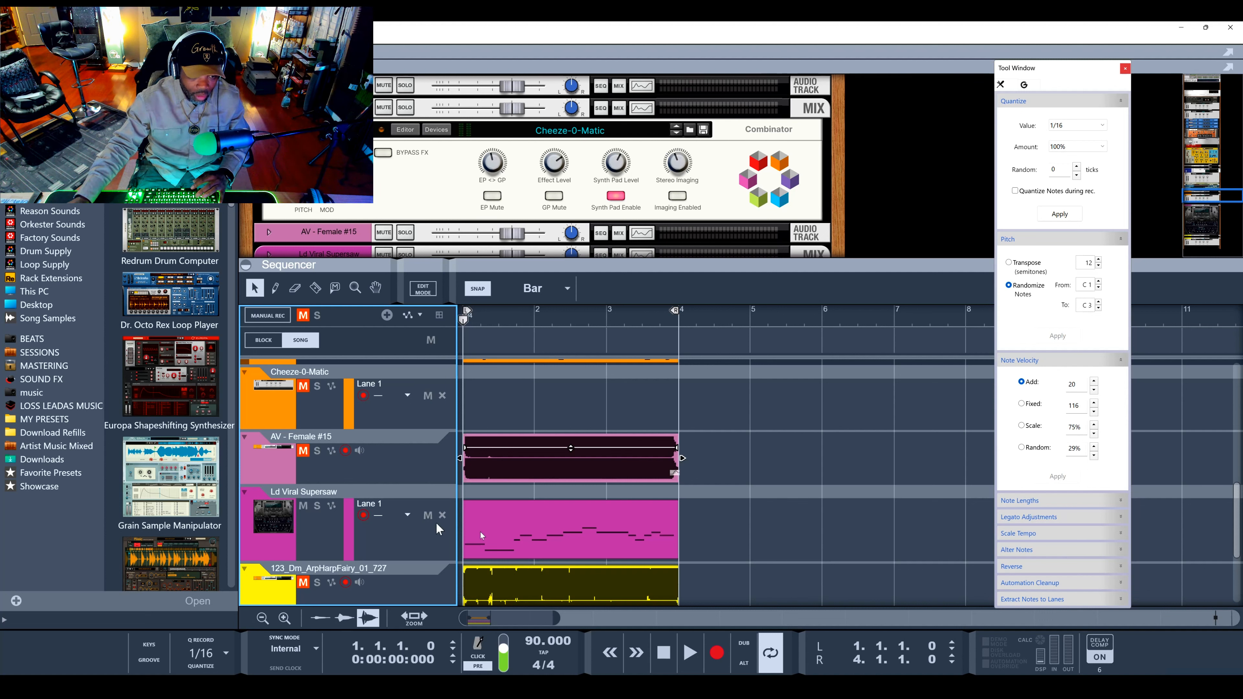
key(space)
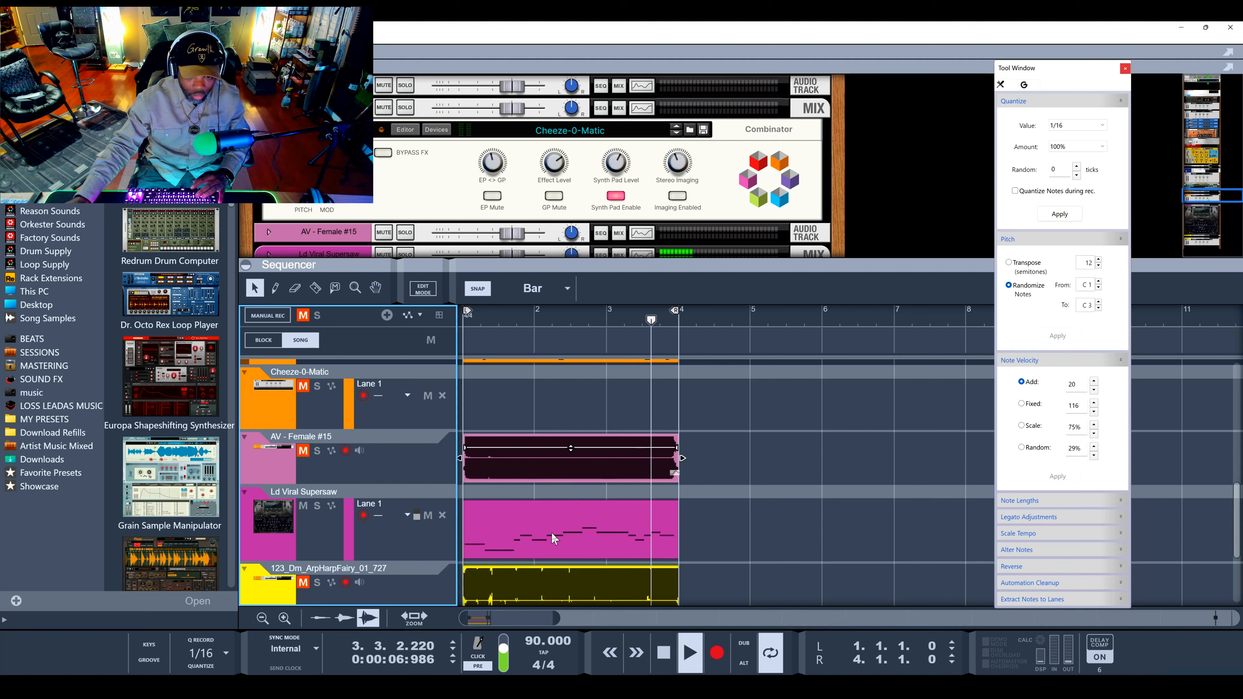
key(space)
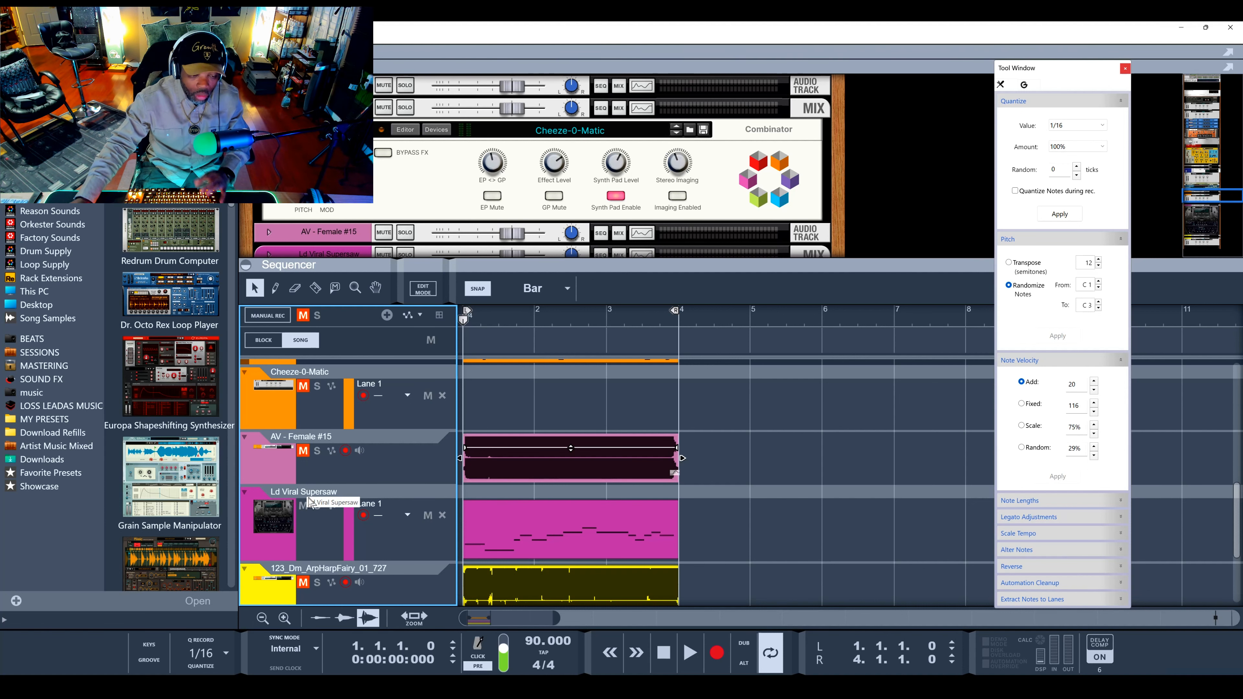
scroll(703, 510, up, 3)
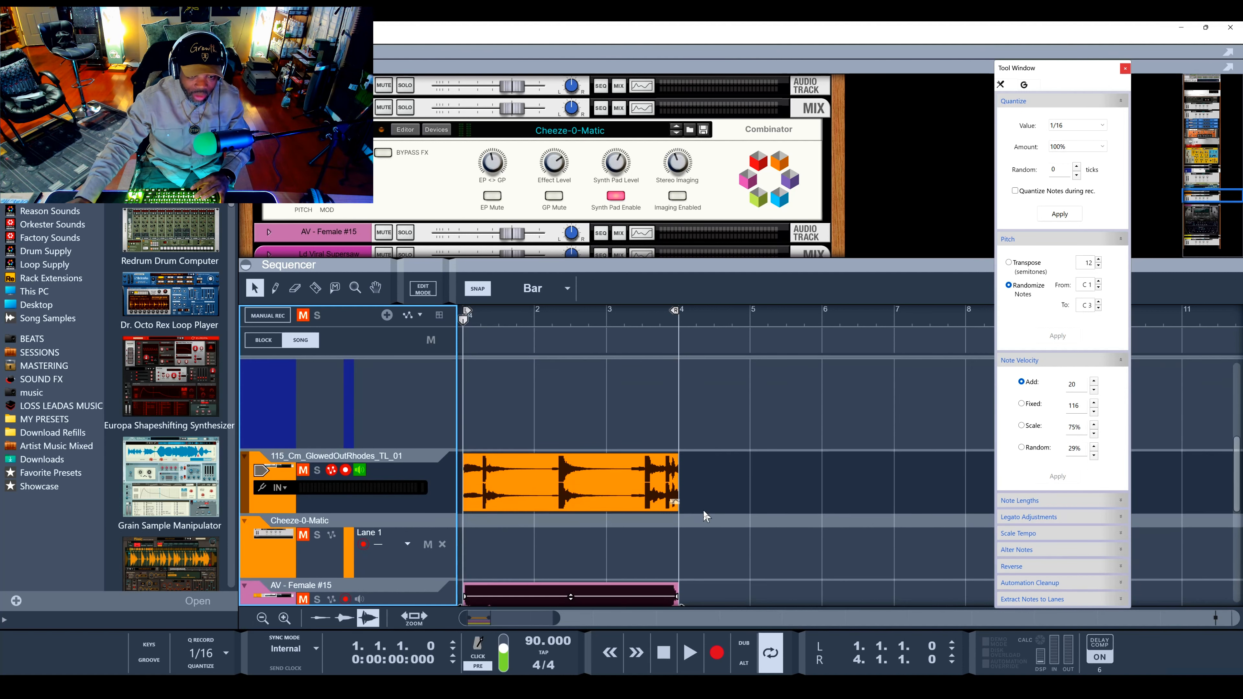
drag(540, 494, 553, 532)
key(Delete)
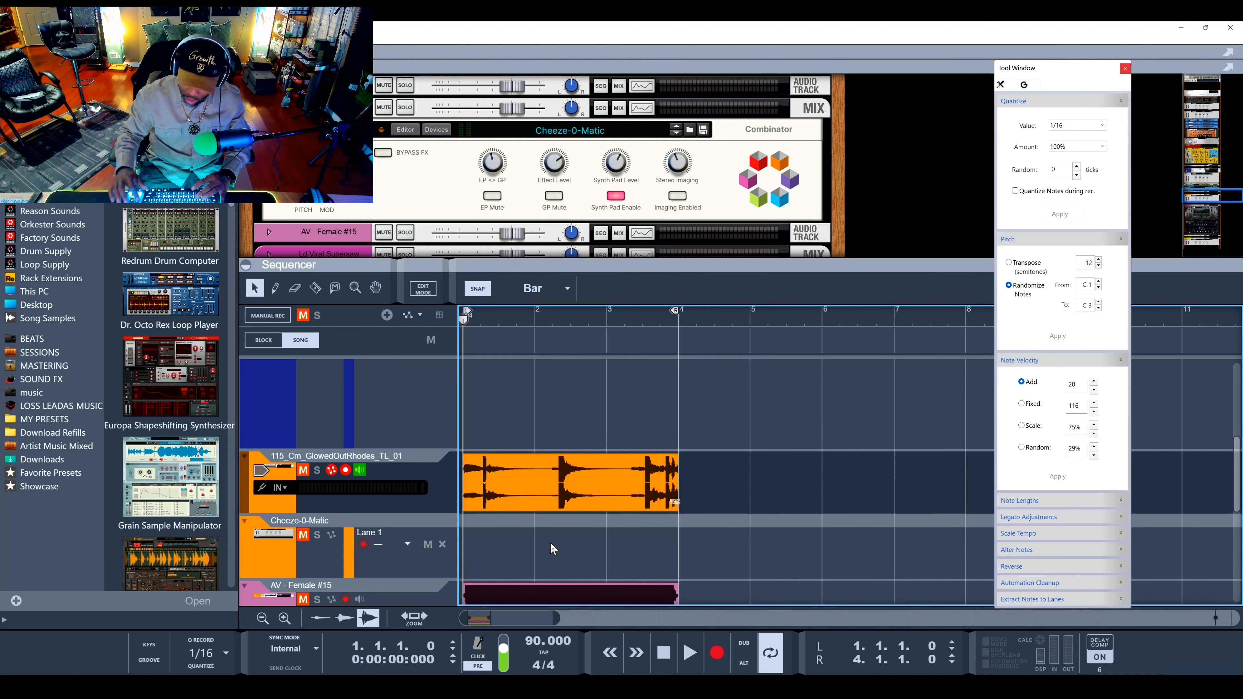
Change the stretch and transpose type of the 115_Cm_GlowedOutRhodes_TL_01 clip and convert it to MIDI on the Cheeze-0-Matic lane
right_click(536, 493)
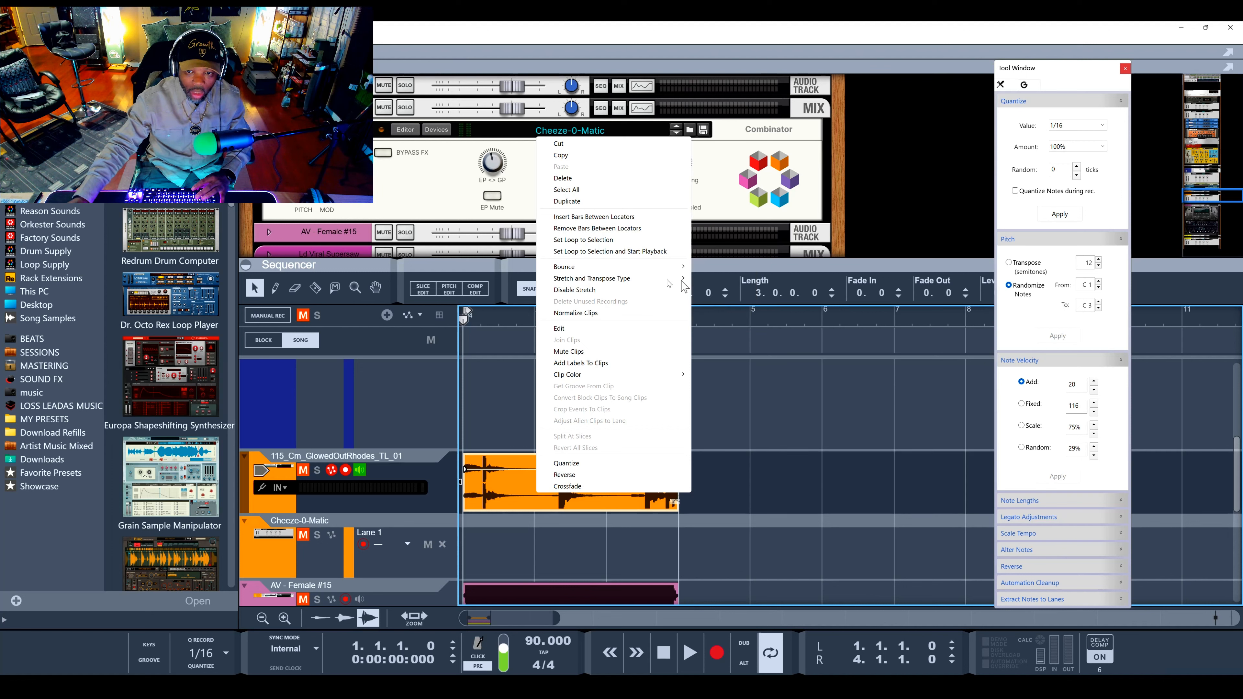
mouse_move(662, 283)
click(714, 283)
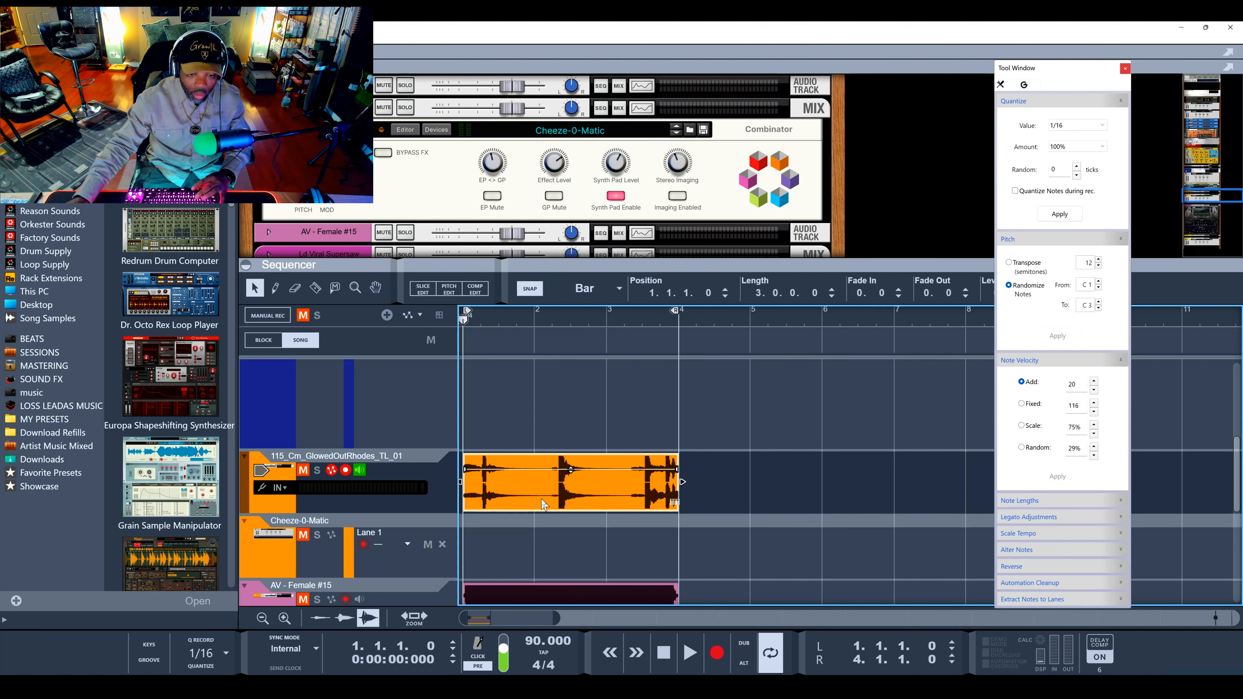
drag(541, 499, 554, 562)
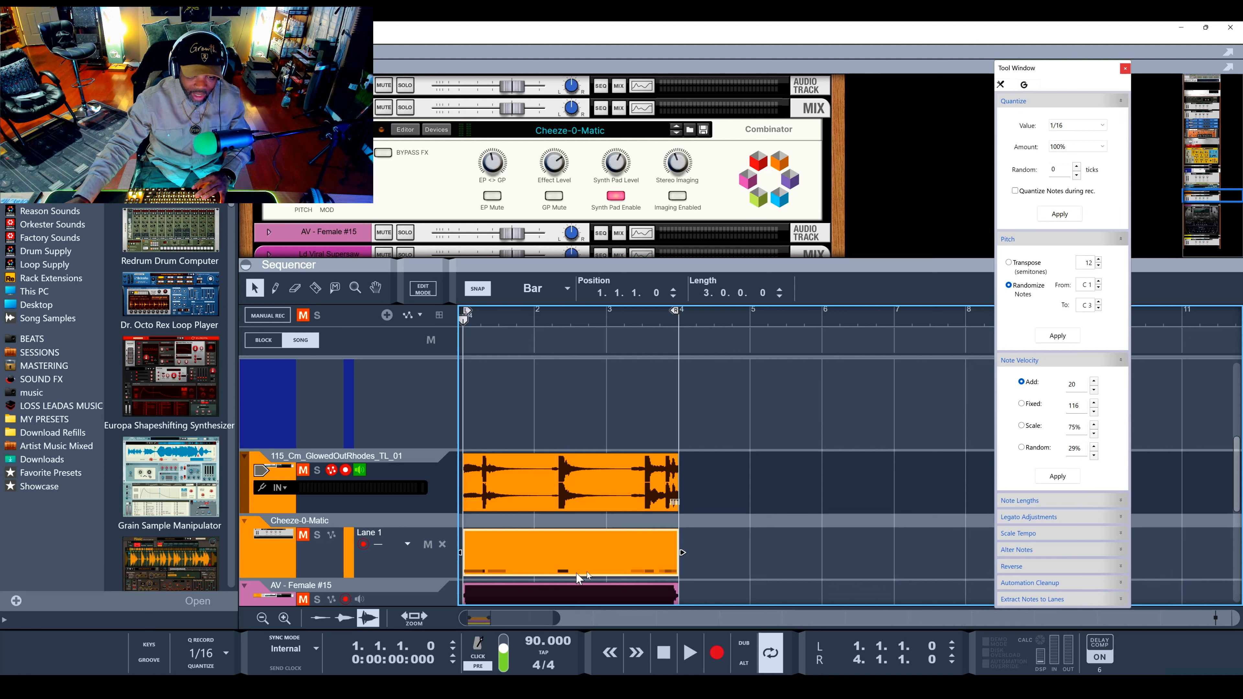
Unmute the Cheeze-0-Matic track, randomize the pitch of all notes in its new clip between C 1 and C 3, and play the result
click(303, 536)
double_click(518, 561)
drag(755, 435, 533, 461)
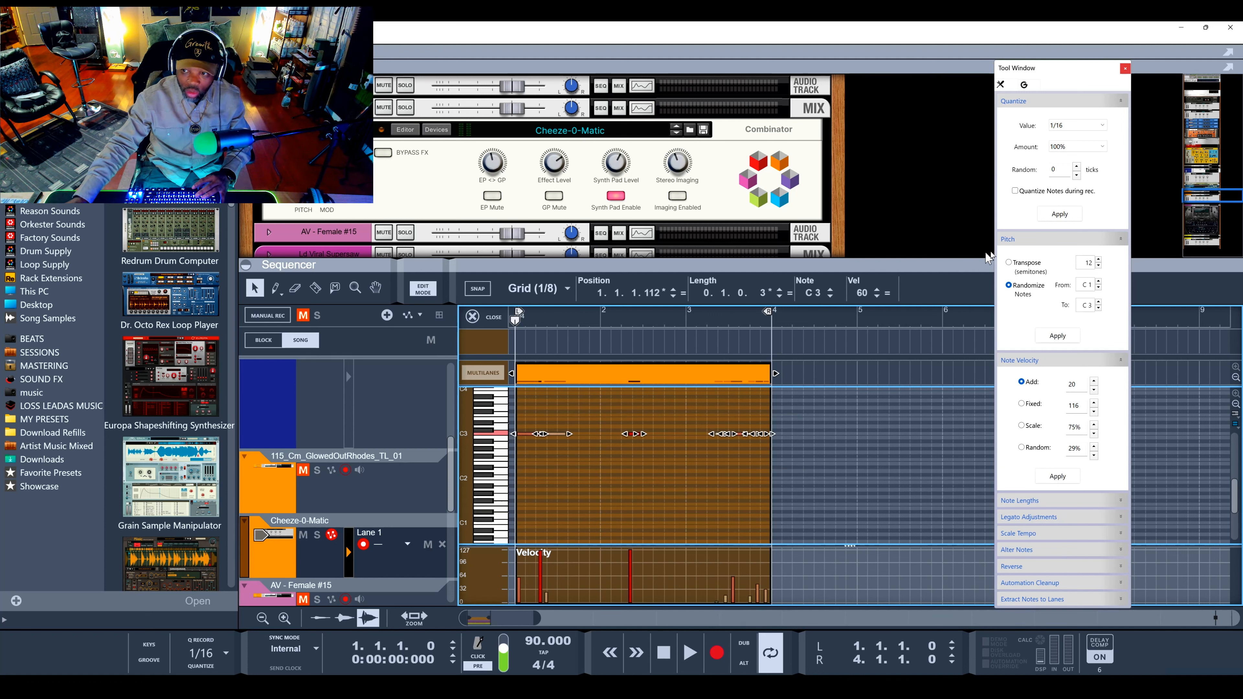
click(1056, 336)
key(space)
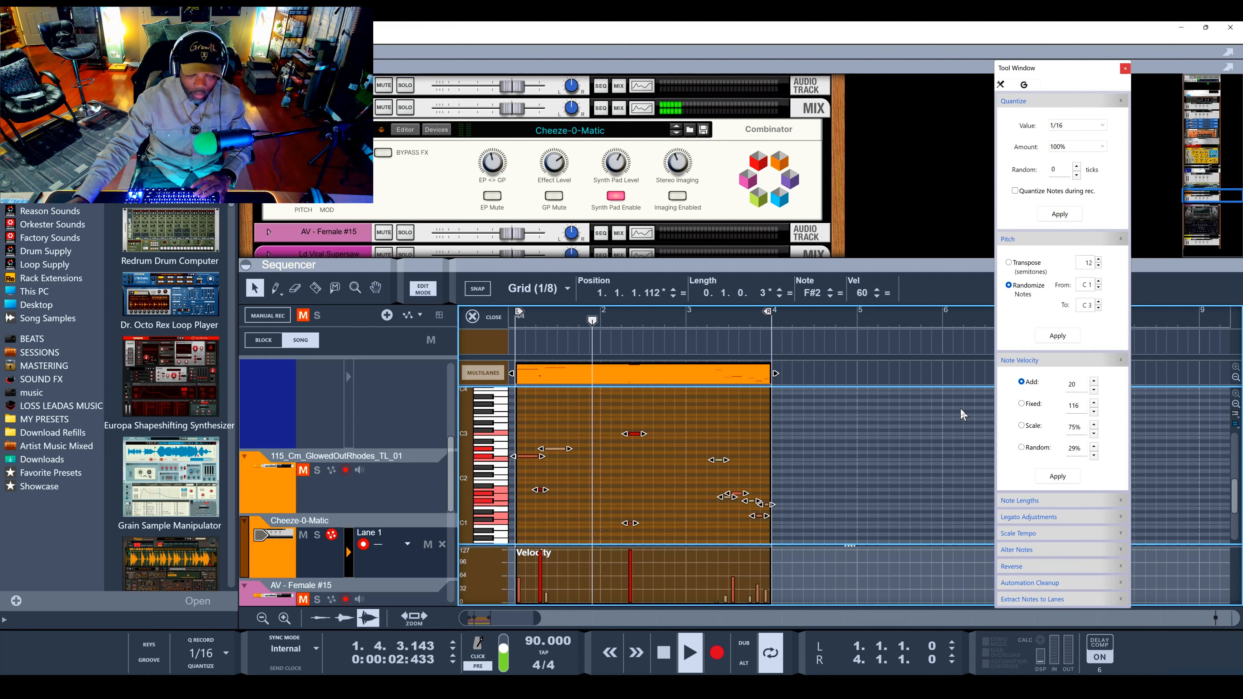
key(space)
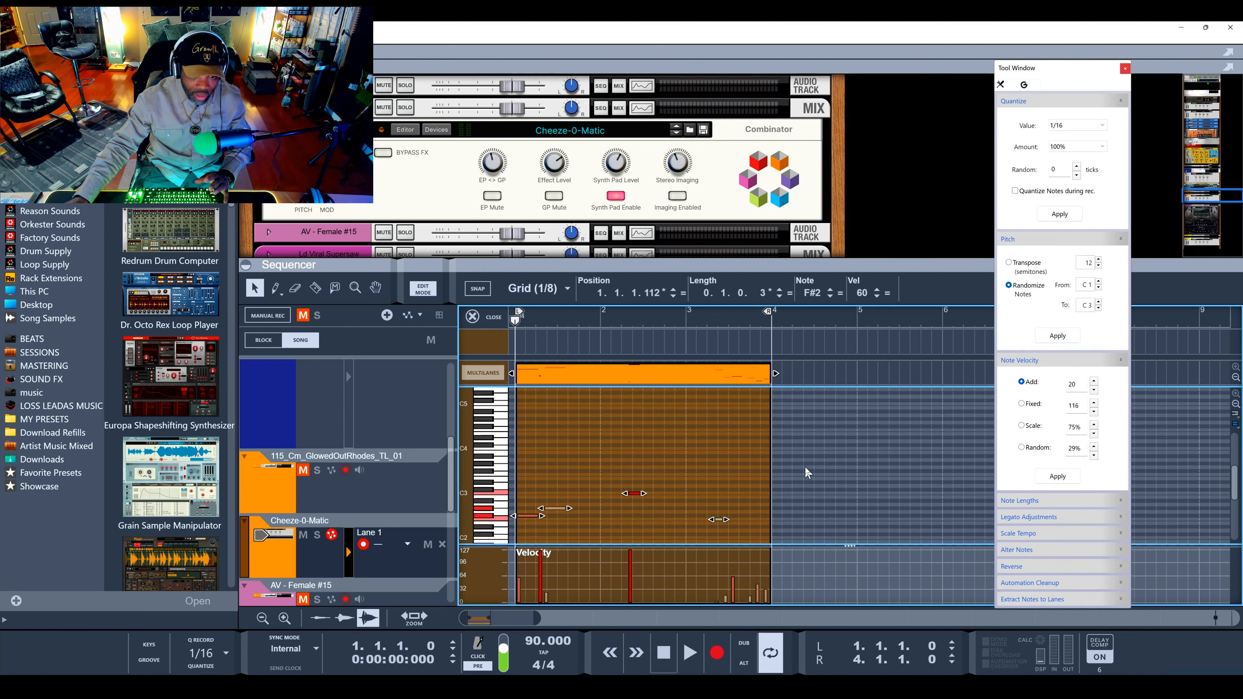
Close the note editor, unmute the 115_Cm_GlowedOutRhodes_TL_01 track and play it together with the Cheeze-0-Matic clip
click(501, 322)
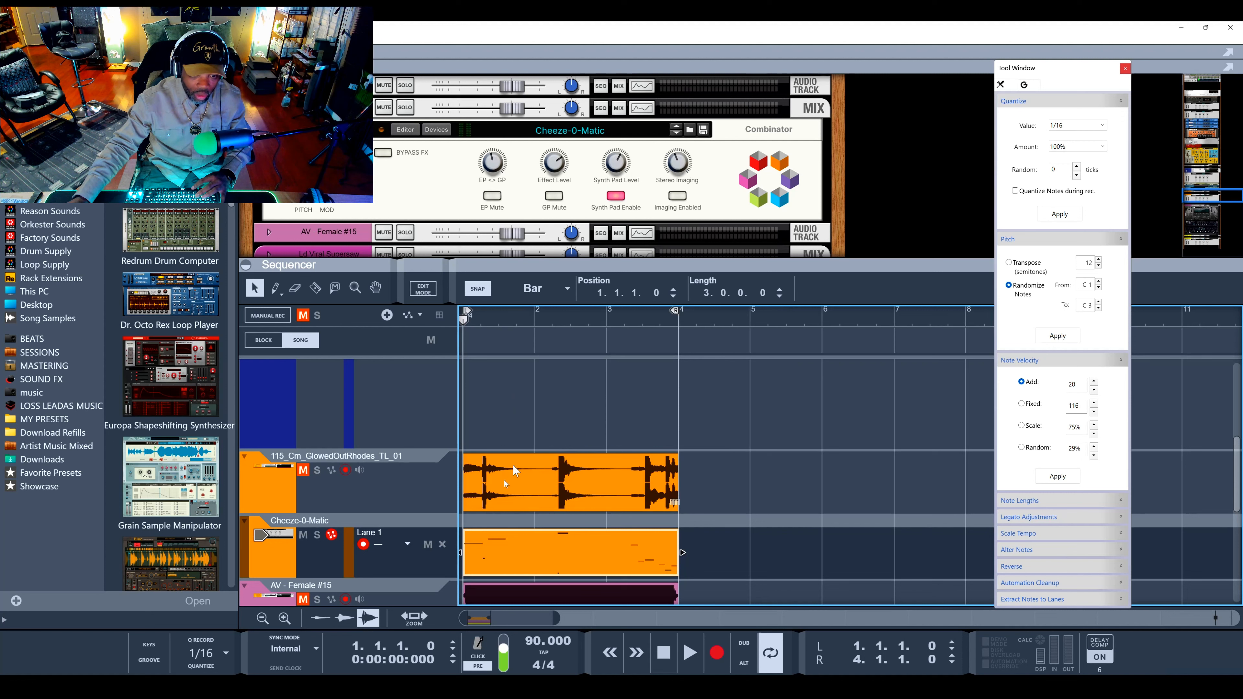
scroll(360, 495, down, 5)
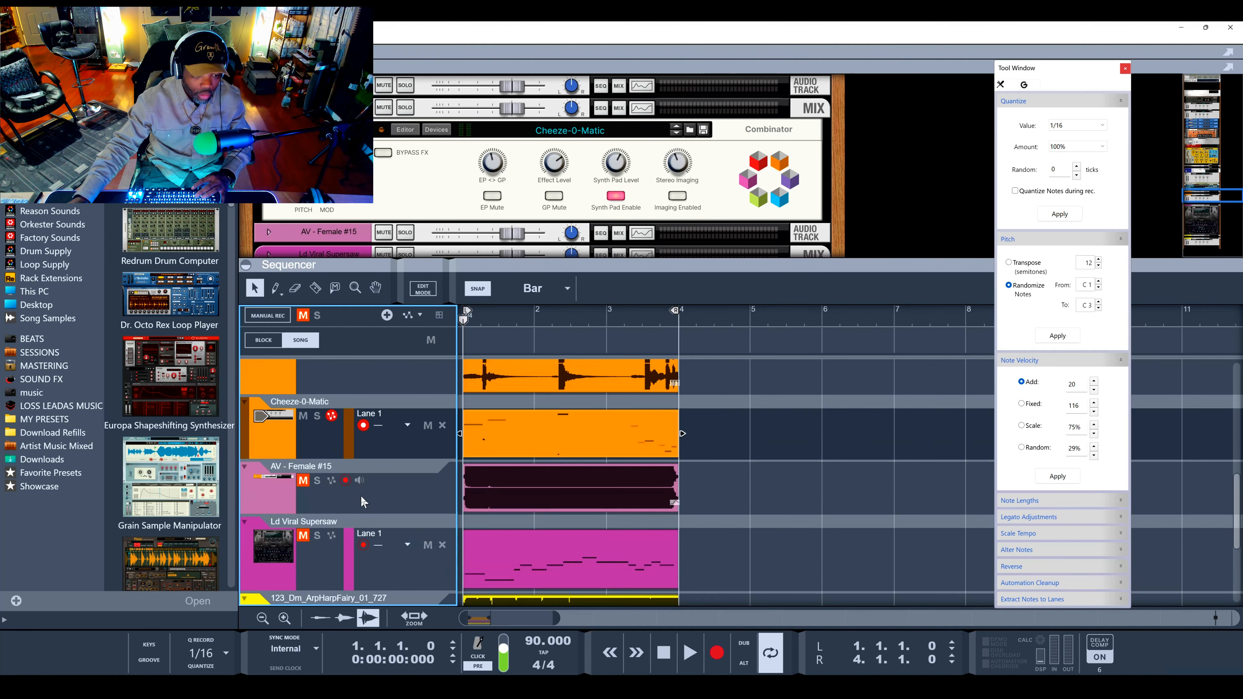
scroll(360, 497, up, 4)
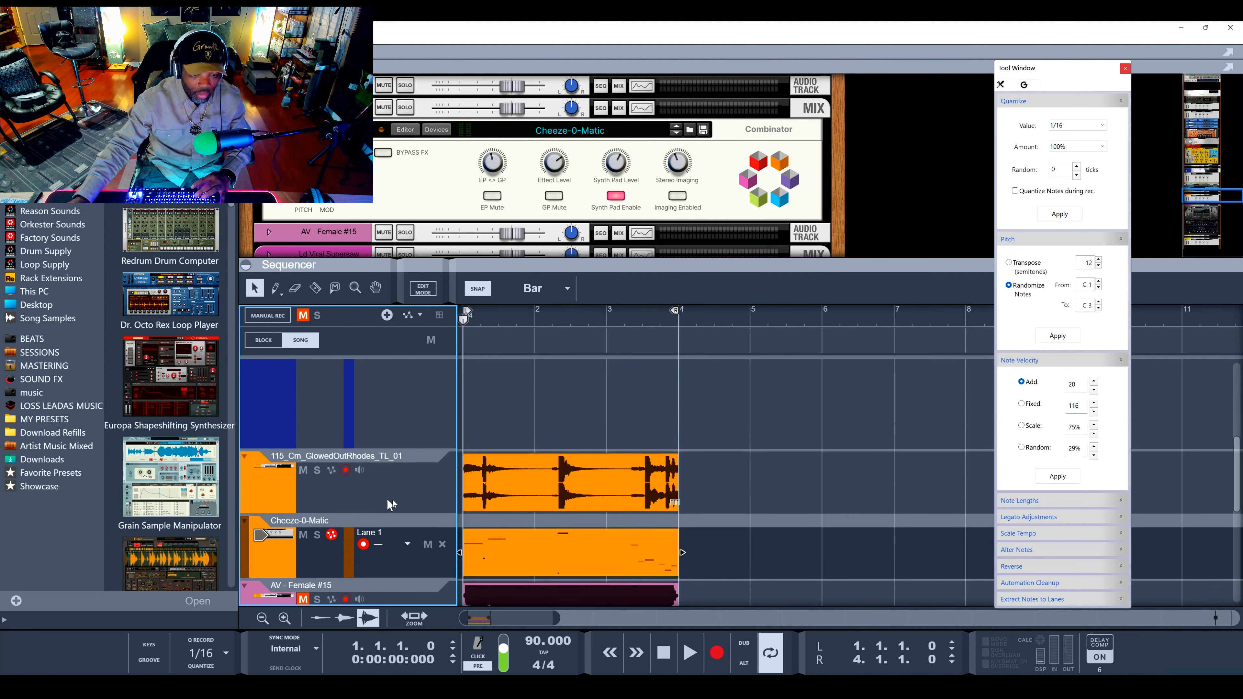
key(space)
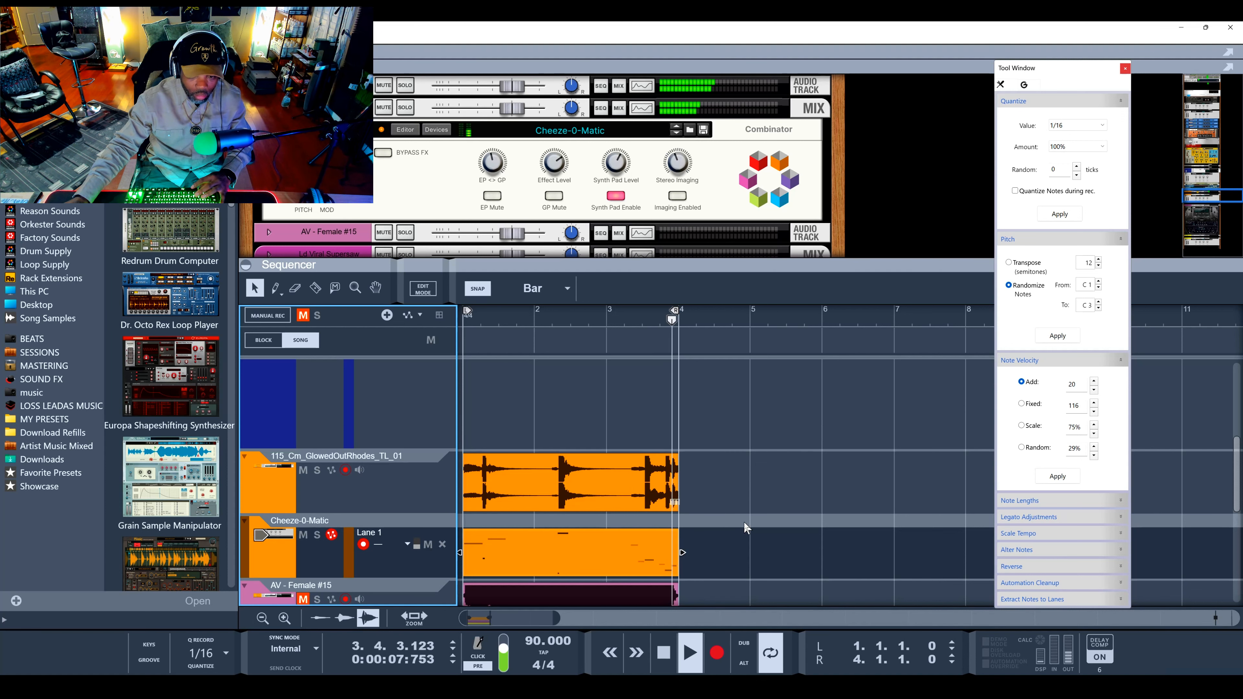
key(space)
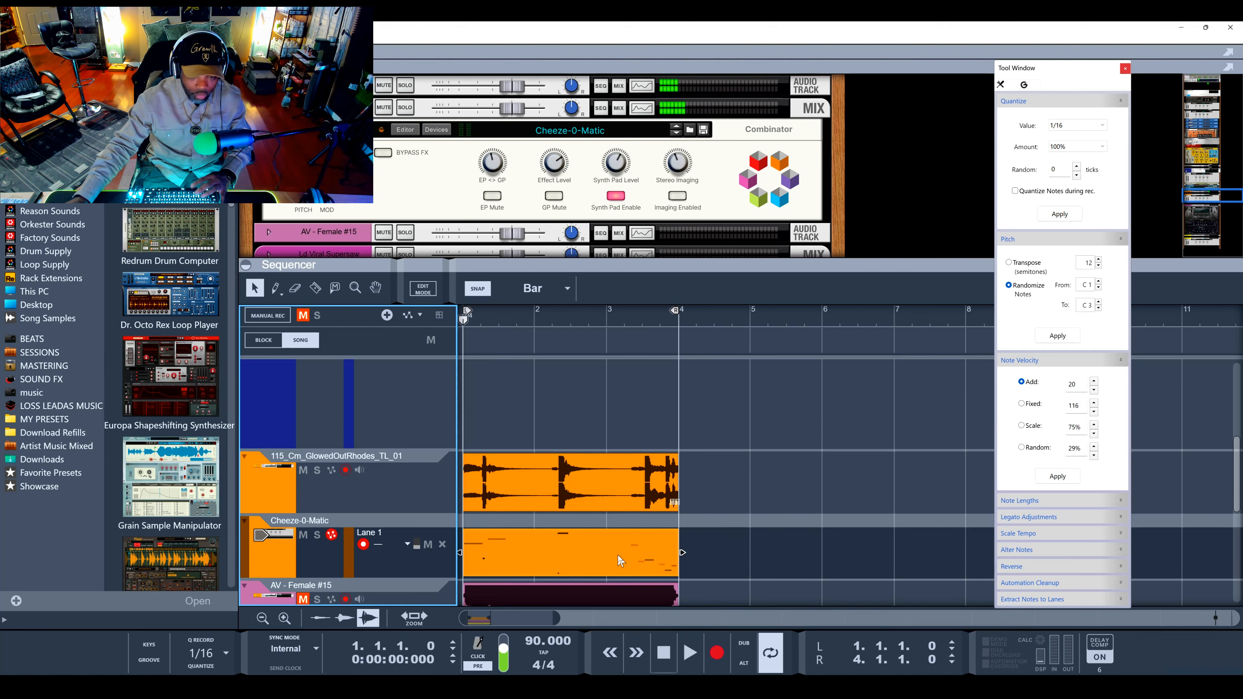
Reopen the Cheeze-0-Matic clip, randomize all of its notes again between C 1 and C 3, and play both tracks
double_click(618, 555)
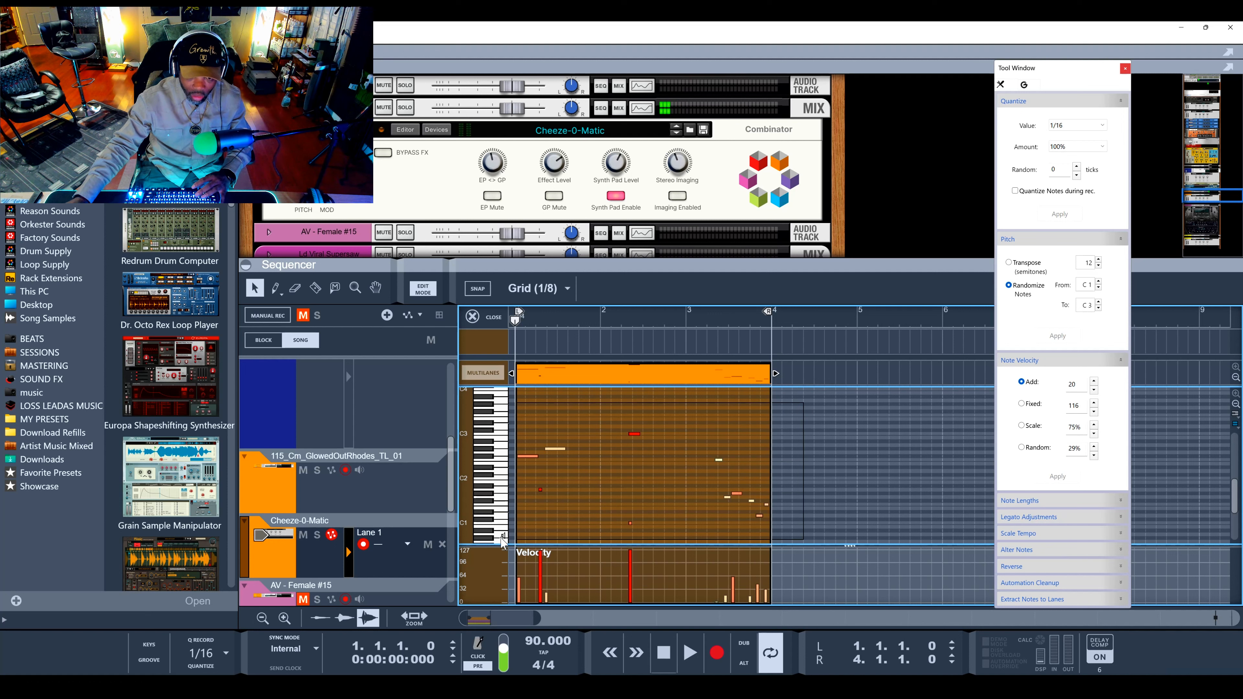
key(ctrl+a)
click(1068, 334)
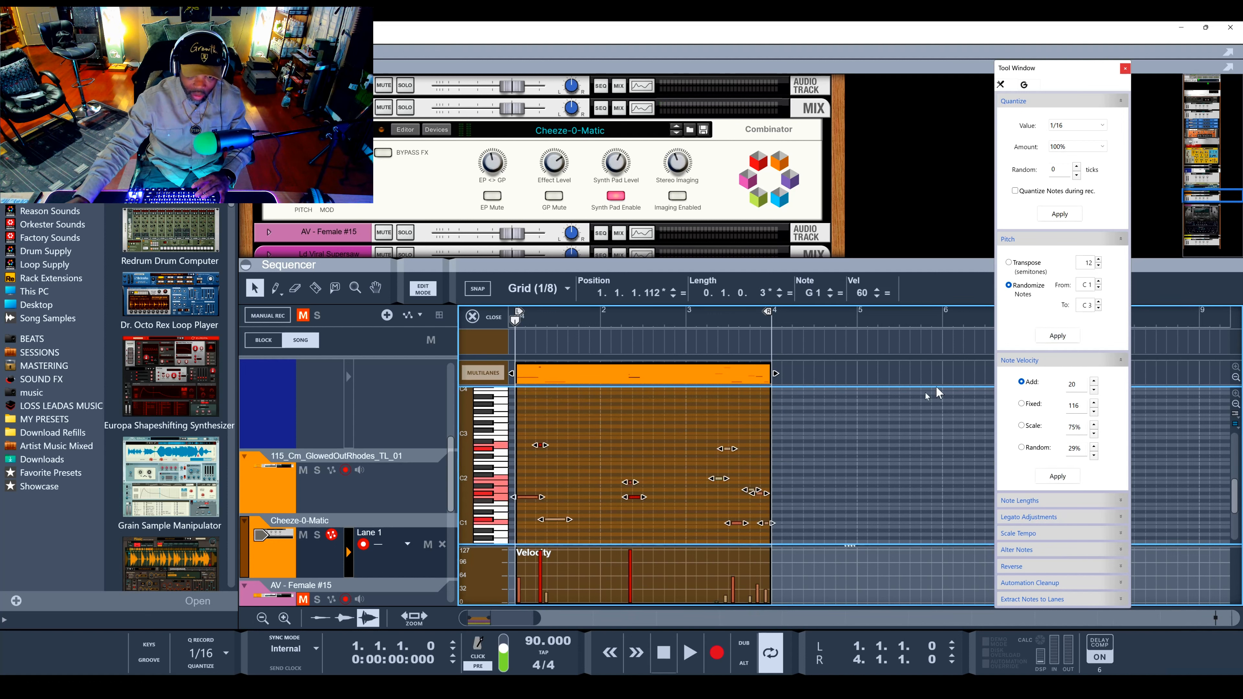
key(space)
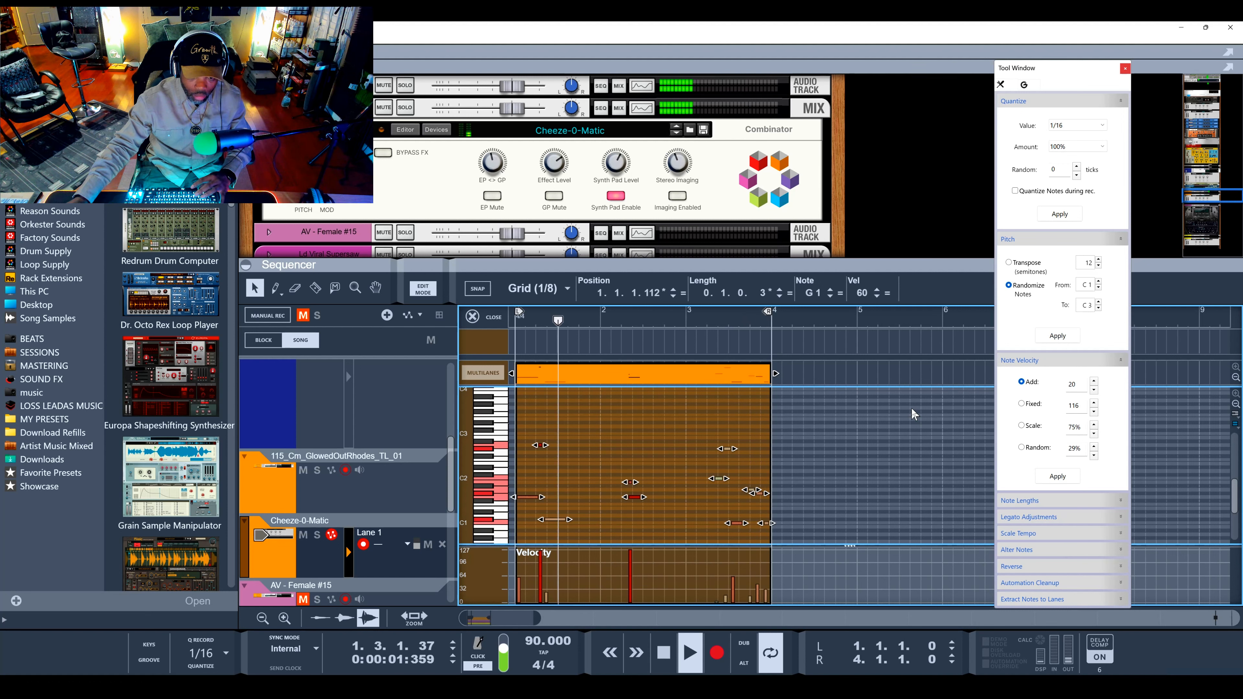
key(space)
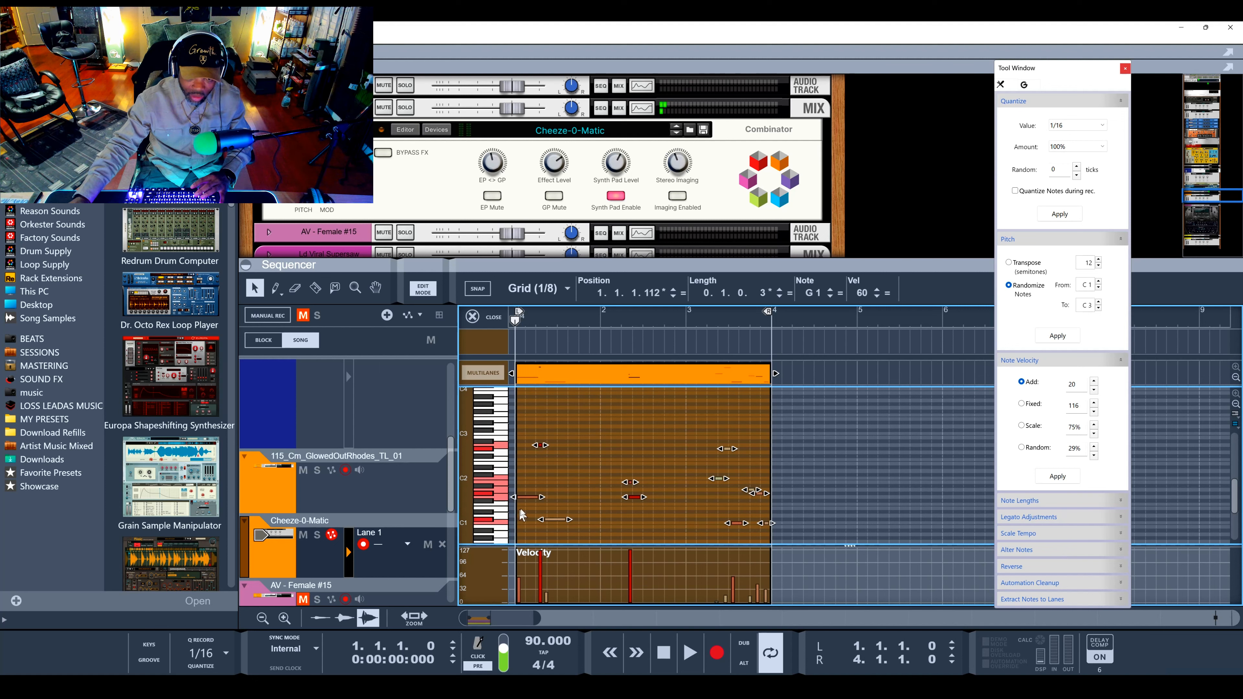
Randomize the pitch of only the first three notes between C 1 and C 3 three times, playing each variation
drag(575, 443, 518, 539)
scroll(887, 480, up, 5)
click(1052, 342)
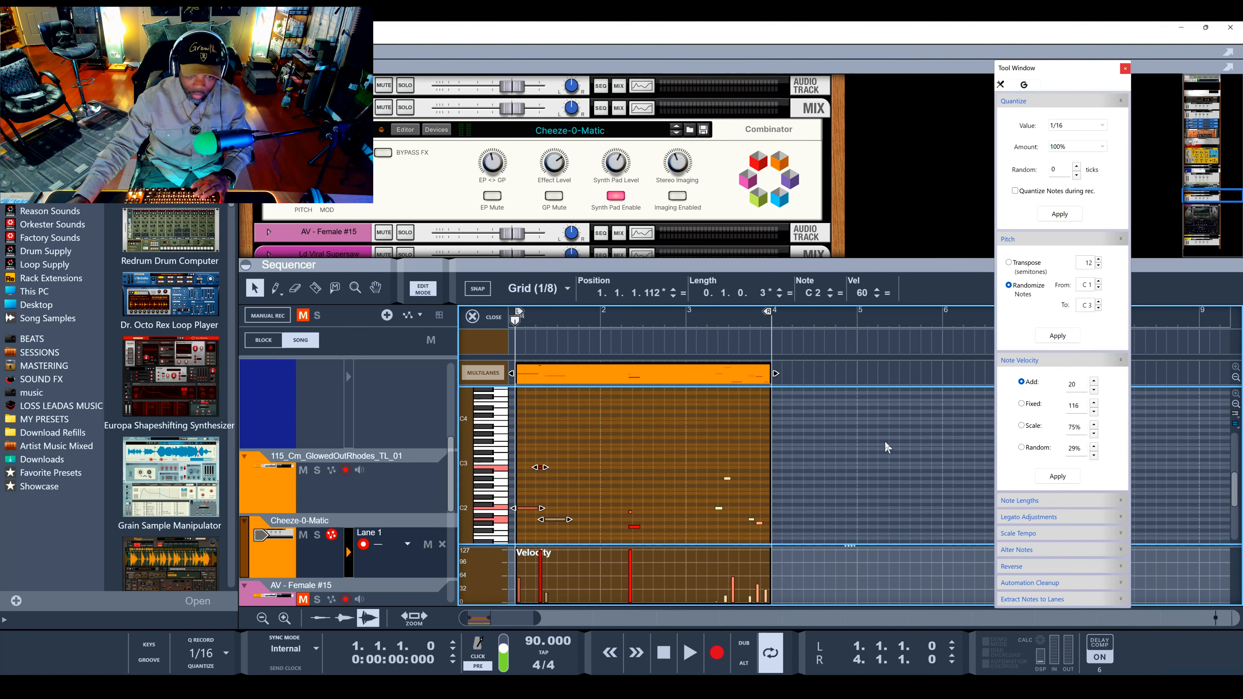
key(space)
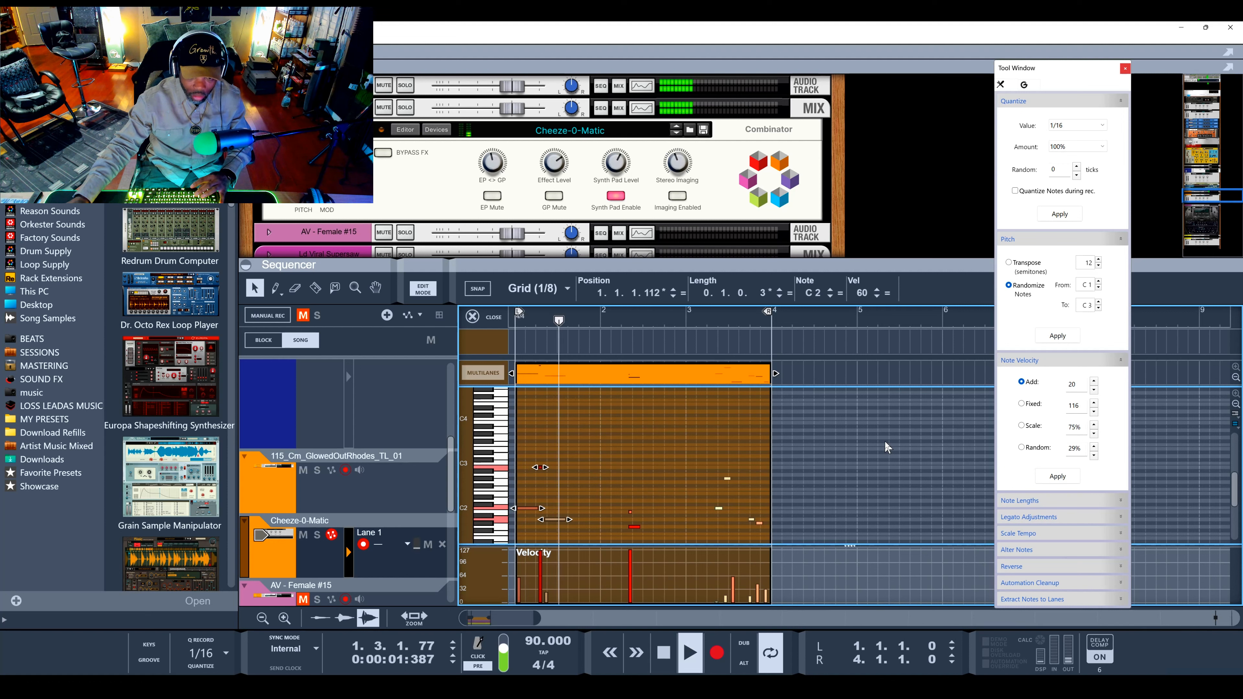
key(space)
click(1052, 338)
key(space)
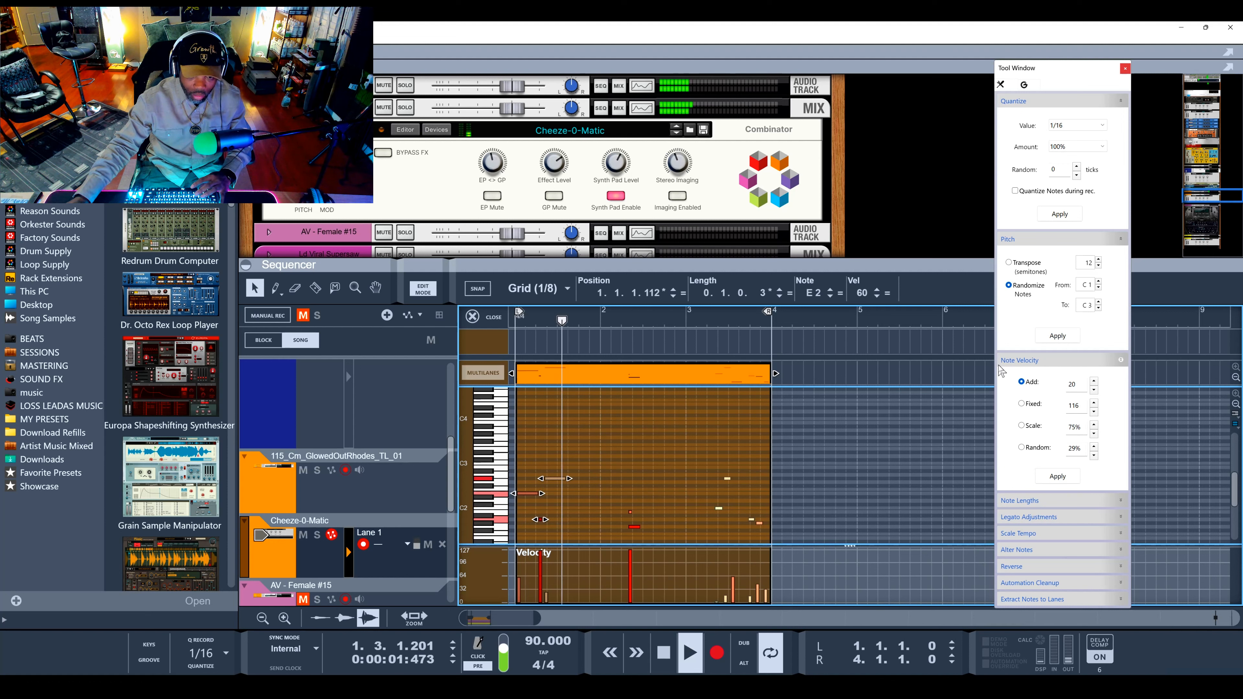
scroll(939, 404, down, 2)
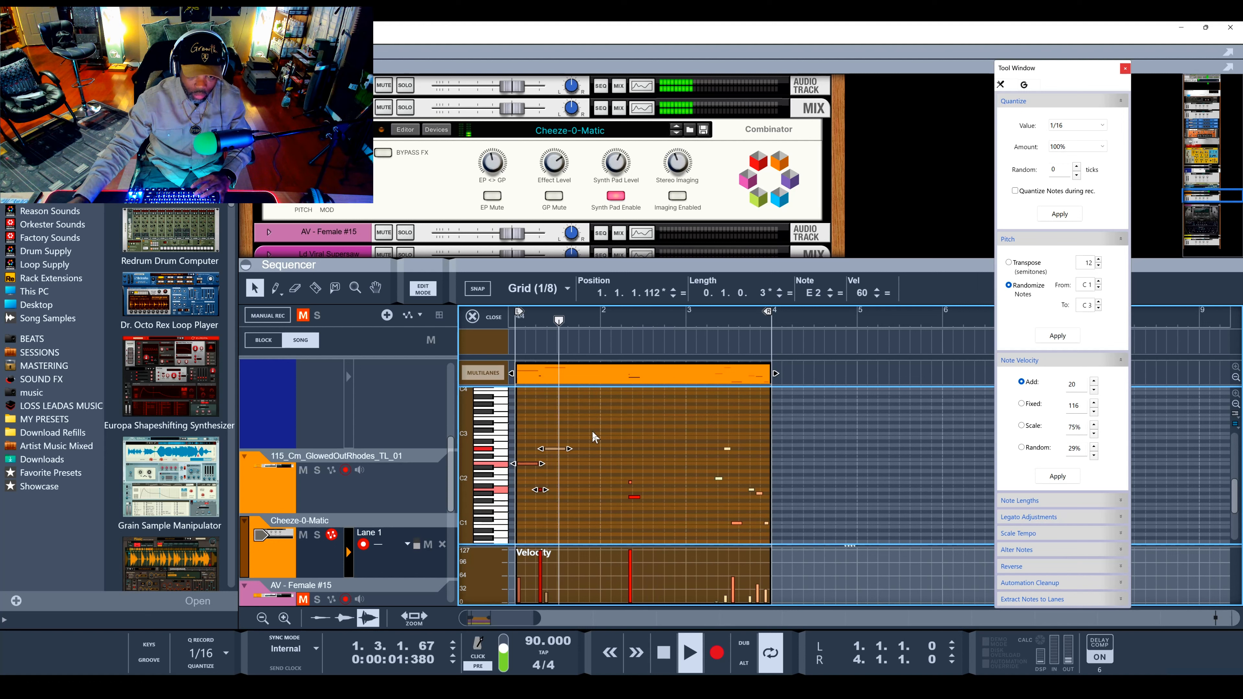
click(1065, 338)
key(space)
key(space)
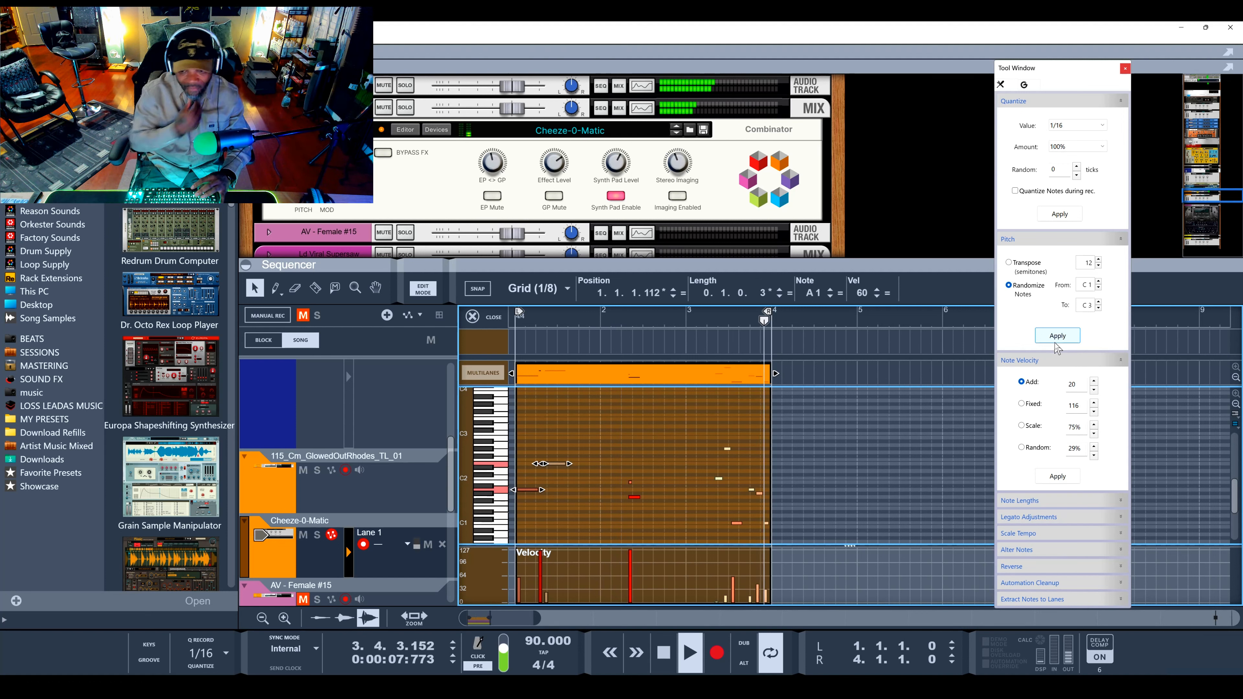
key(space)
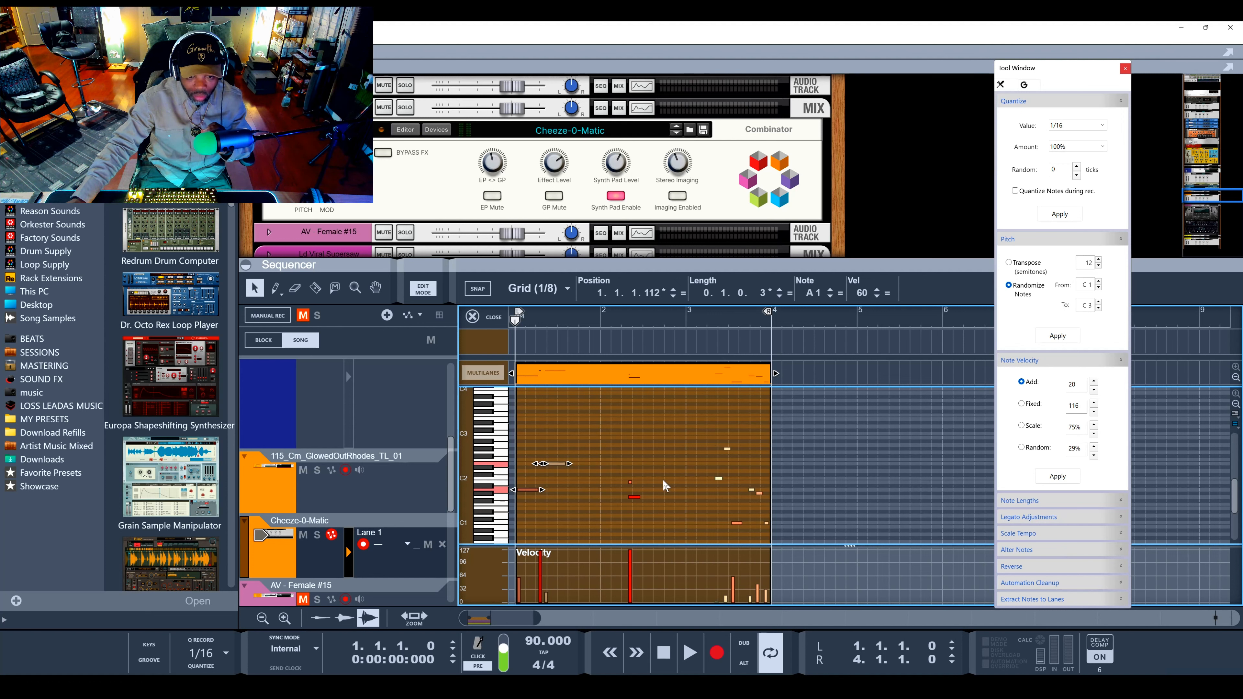
Examine the notes of the Cheeze-0-Matic clip in the note editor and return to the arrangement
click(595, 479)
drag(561, 469, 562, 462)
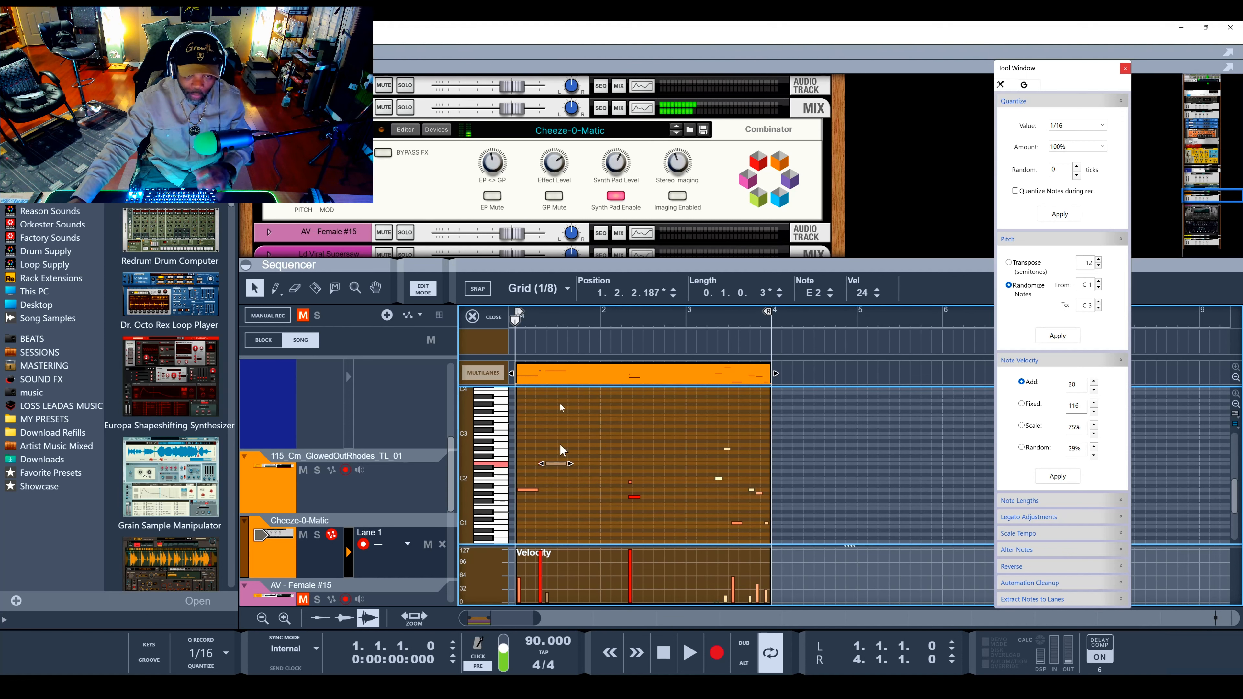
click(495, 318)
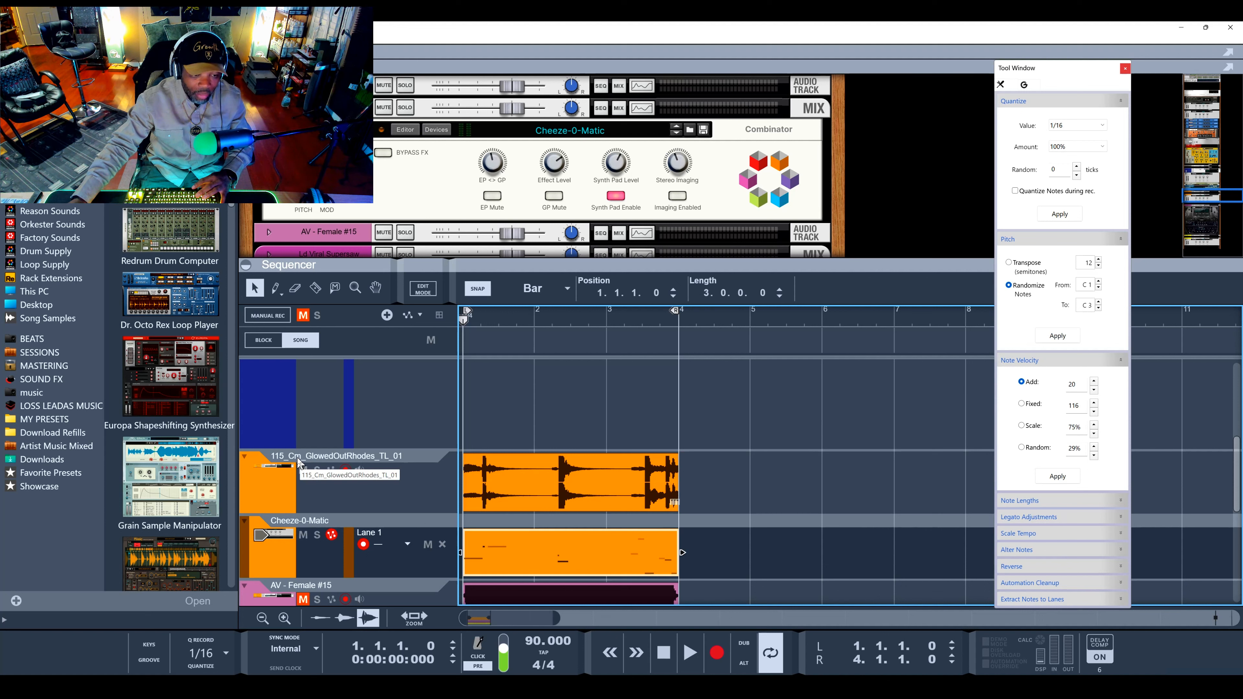
scroll(551, 533, down, 1)
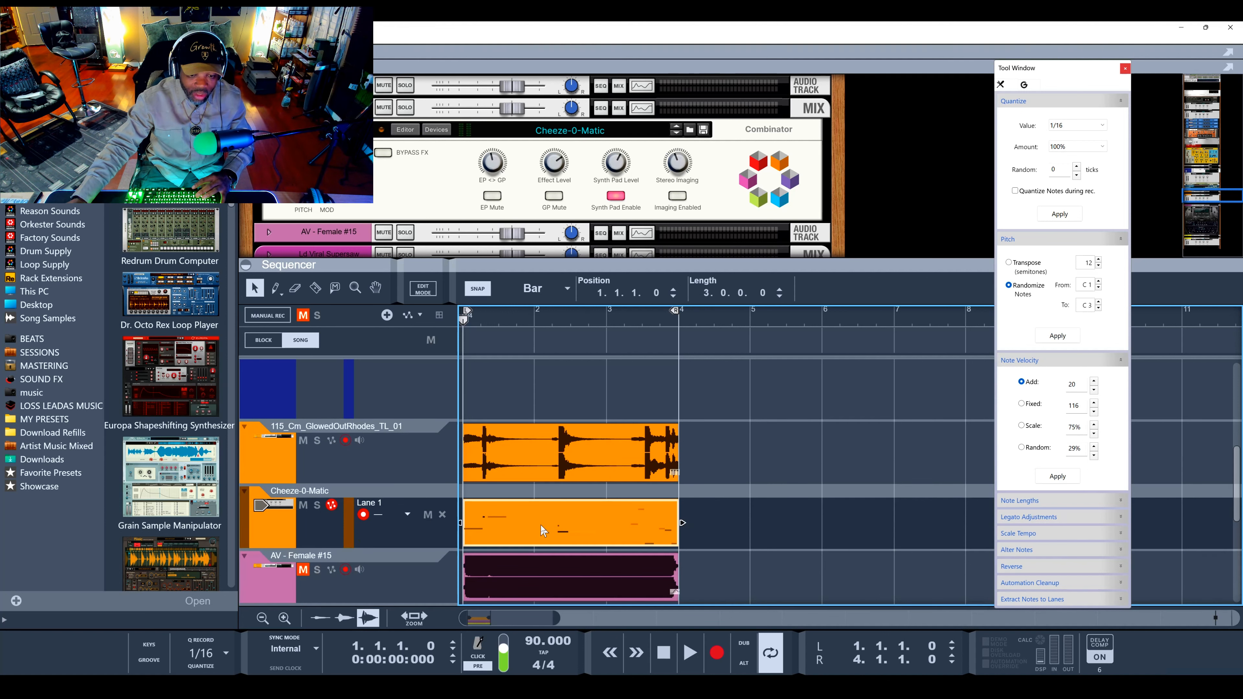
double_click(541, 525)
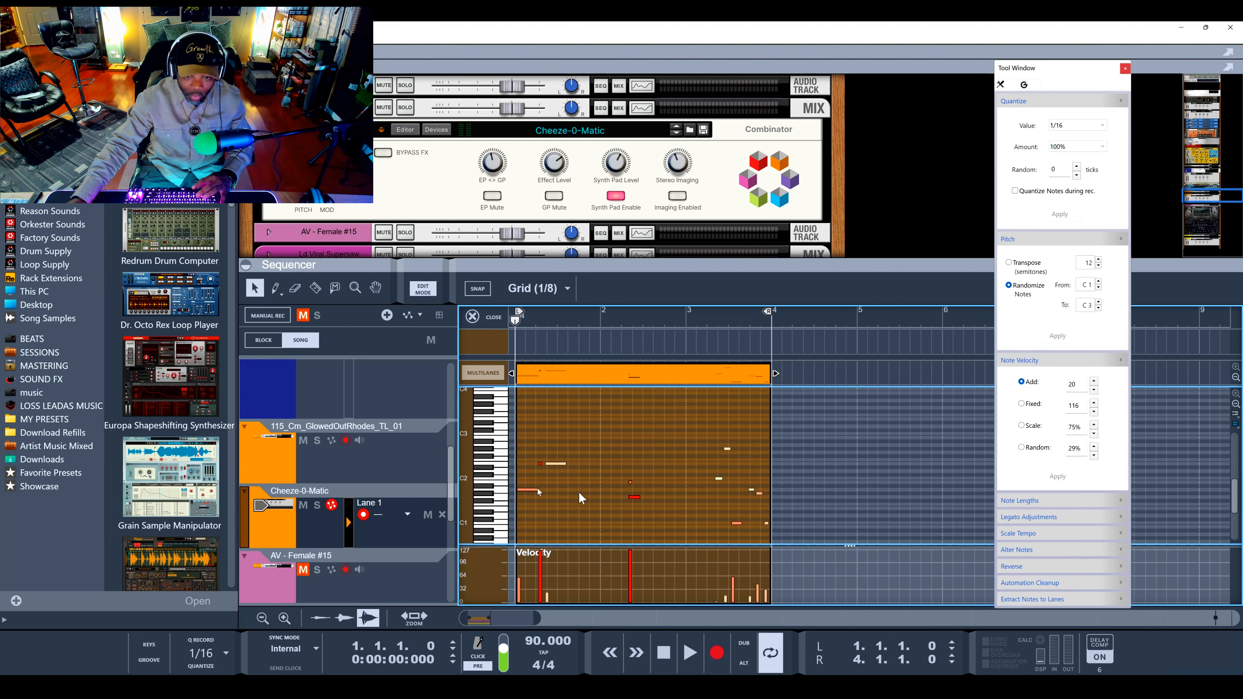
click(495, 318)
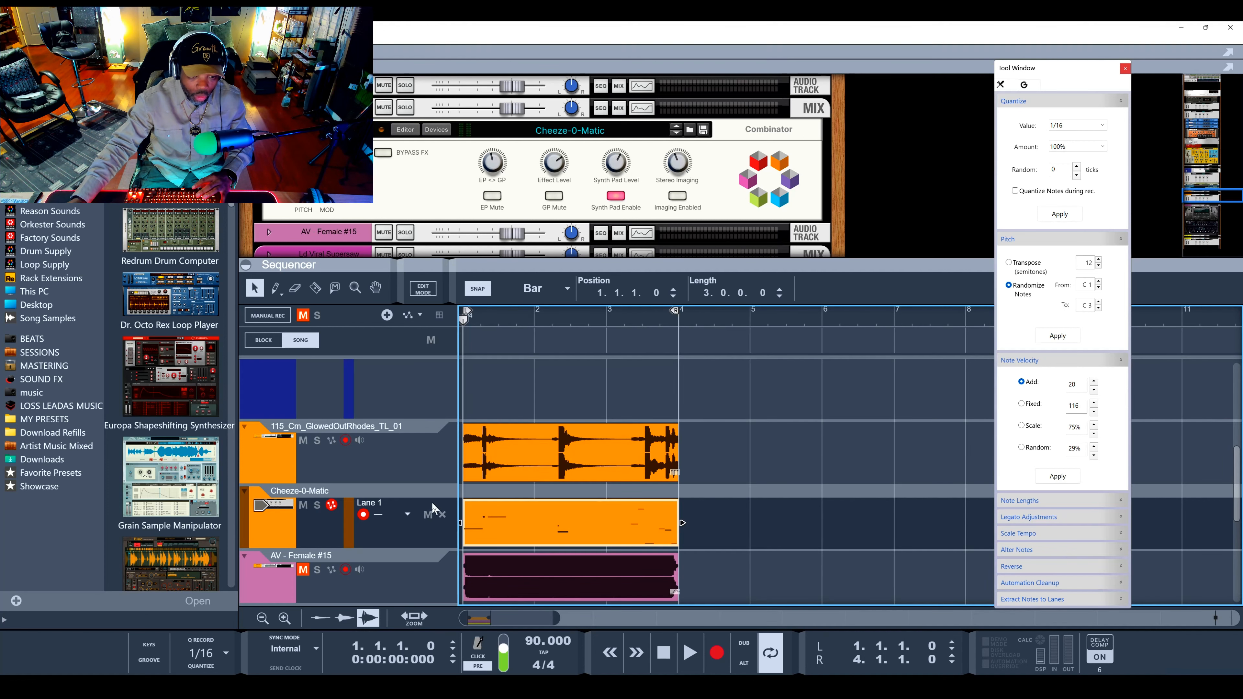
Enlarge the rack, add a Scales & Chords player to the Cheeze-0-Matic and set its scale to Minor
click(290, 531)
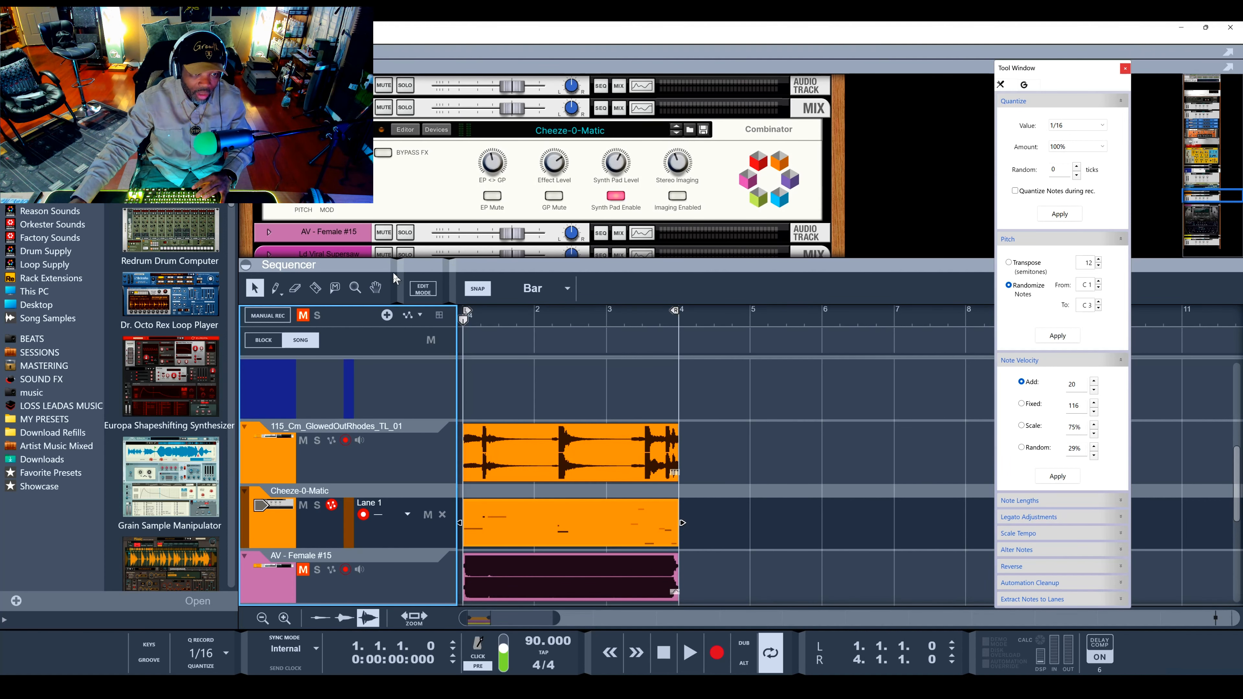
drag(385, 268, 385, 312)
click(386, 198)
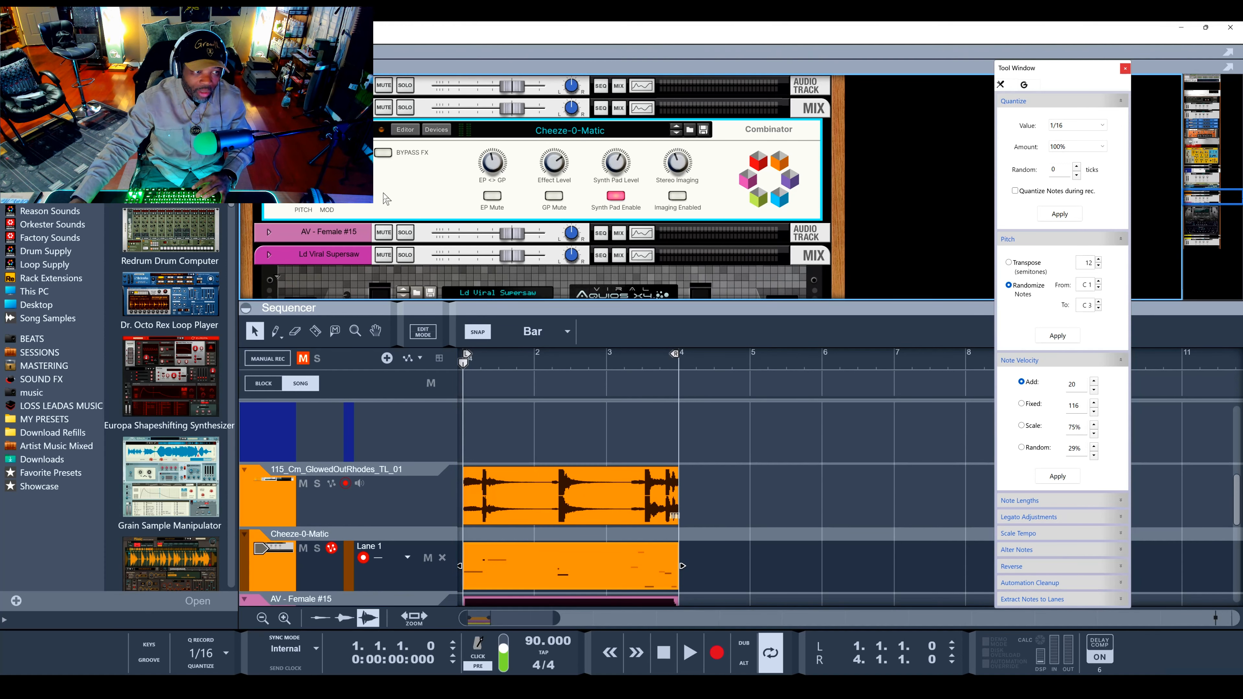
scroll(170, 391, down, 10)
drag(170, 321, 431, 157)
click(357, 208)
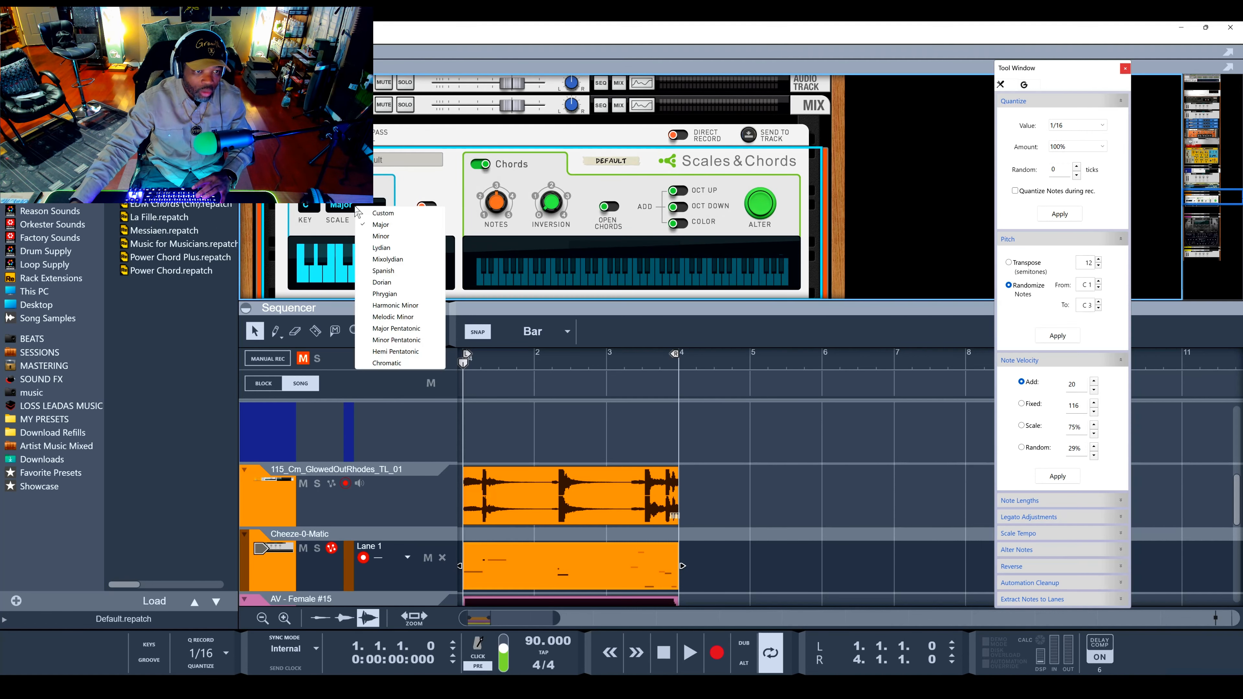
click(381, 237)
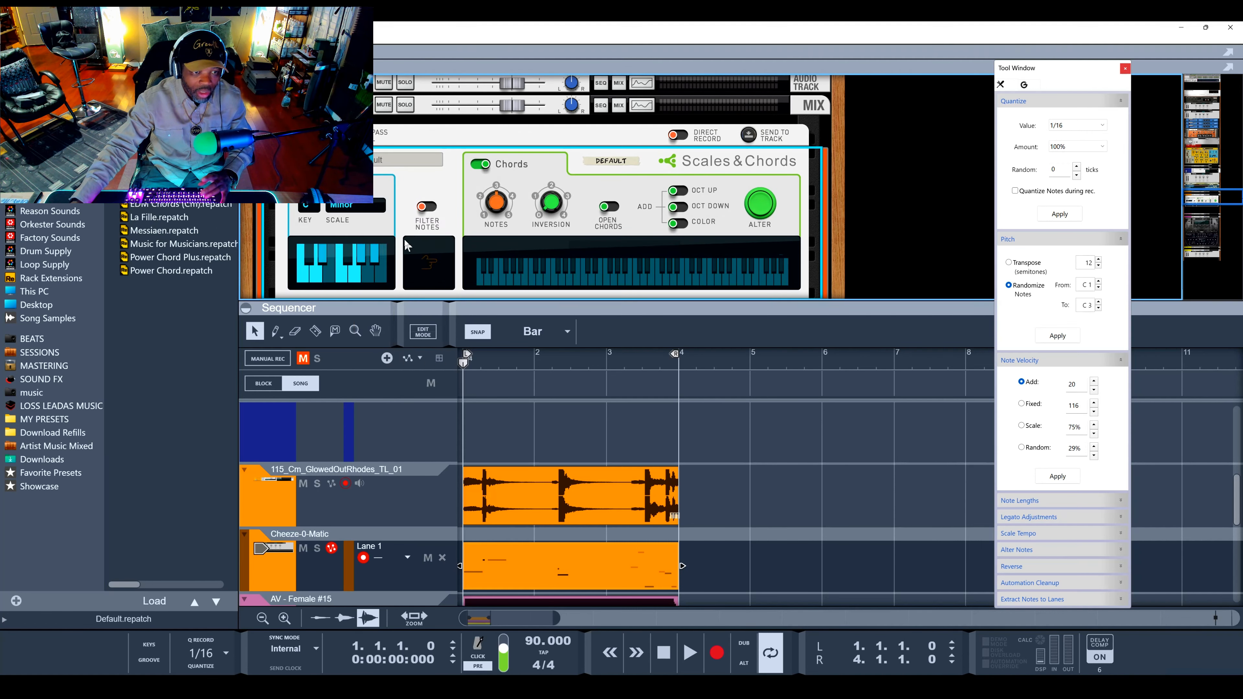
Play the GlowedOutRhodes loop with the Cheeze-0-Matic through the Minor scale player, and mute both tracks
key(space)
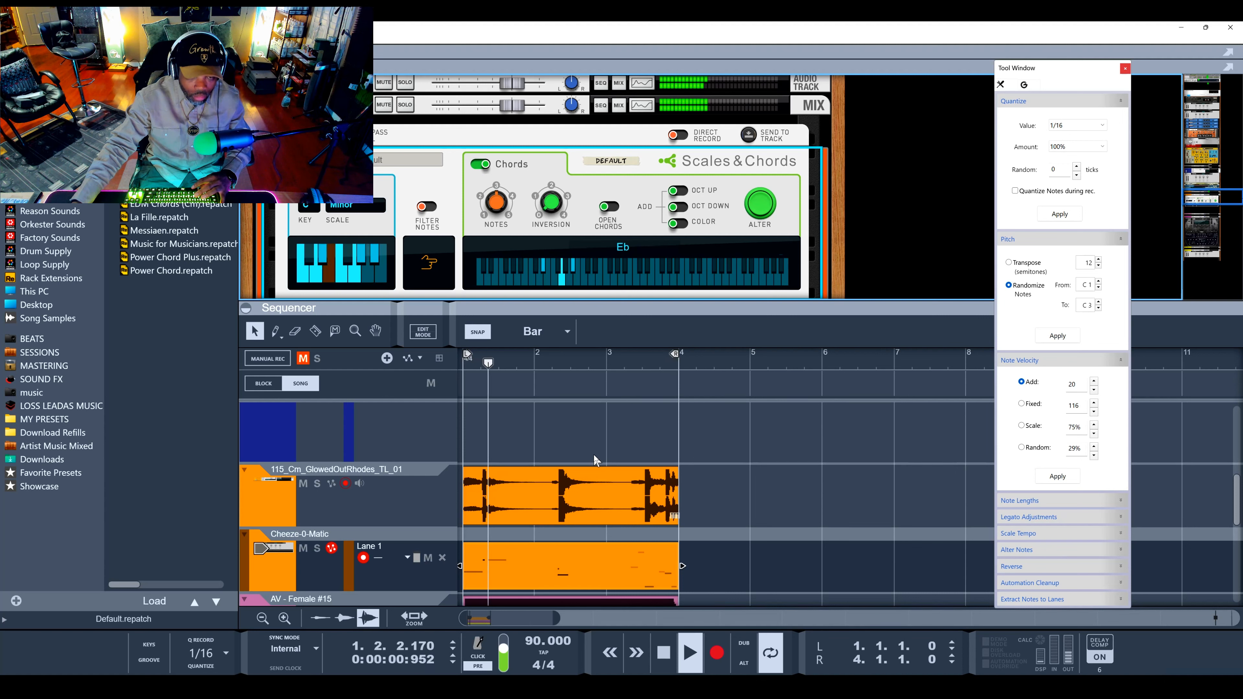
key(space)
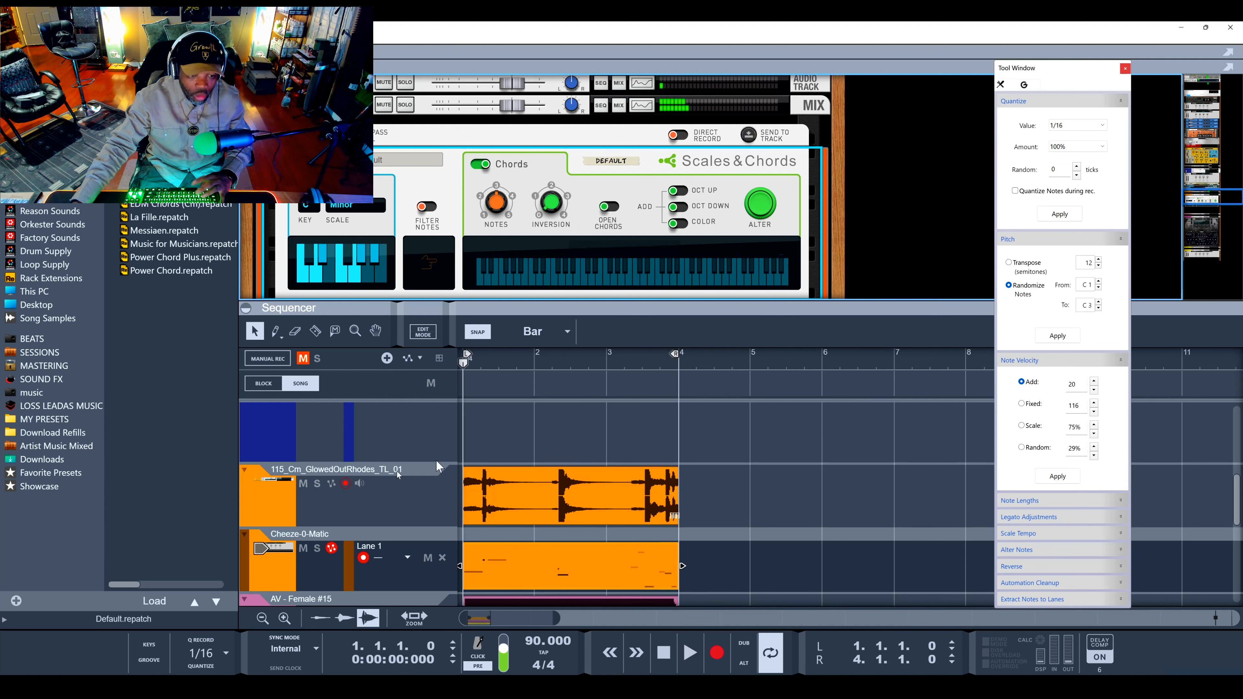
click(302, 484)
scroll(659, 495, down, 5)
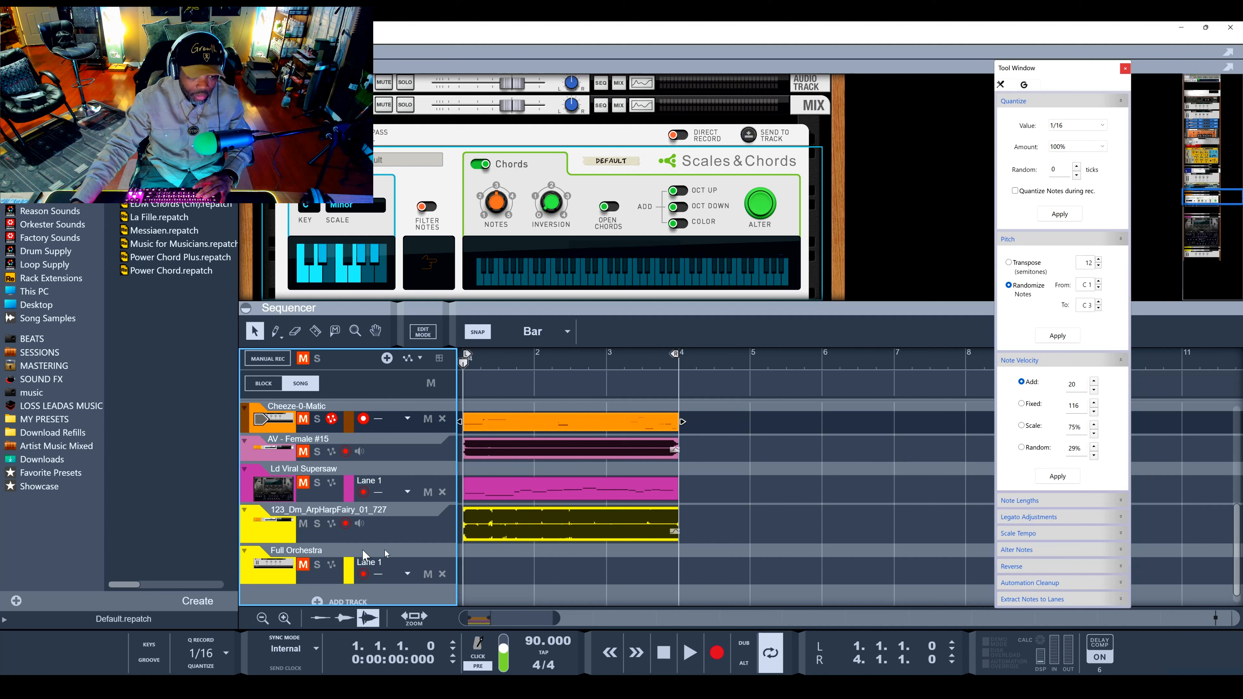
Play the 123_Dm_ArpHarpFairy_01_727 audio loop on its own
key(space)
key(space)
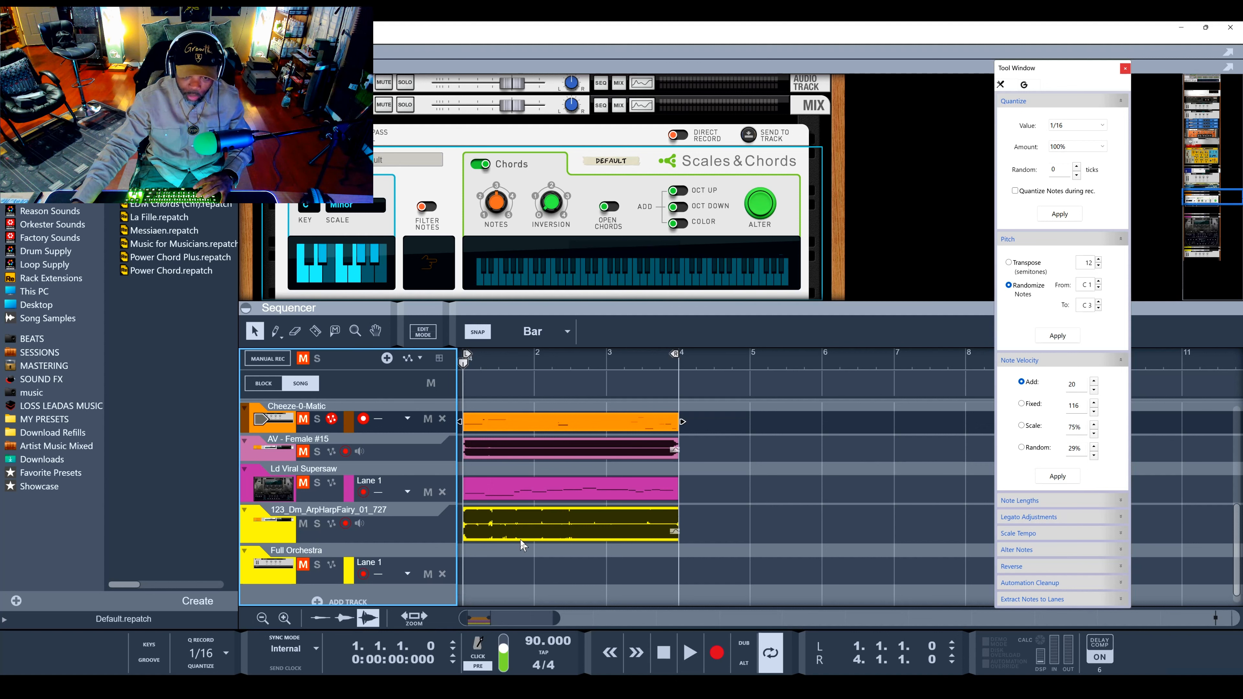
key(space)
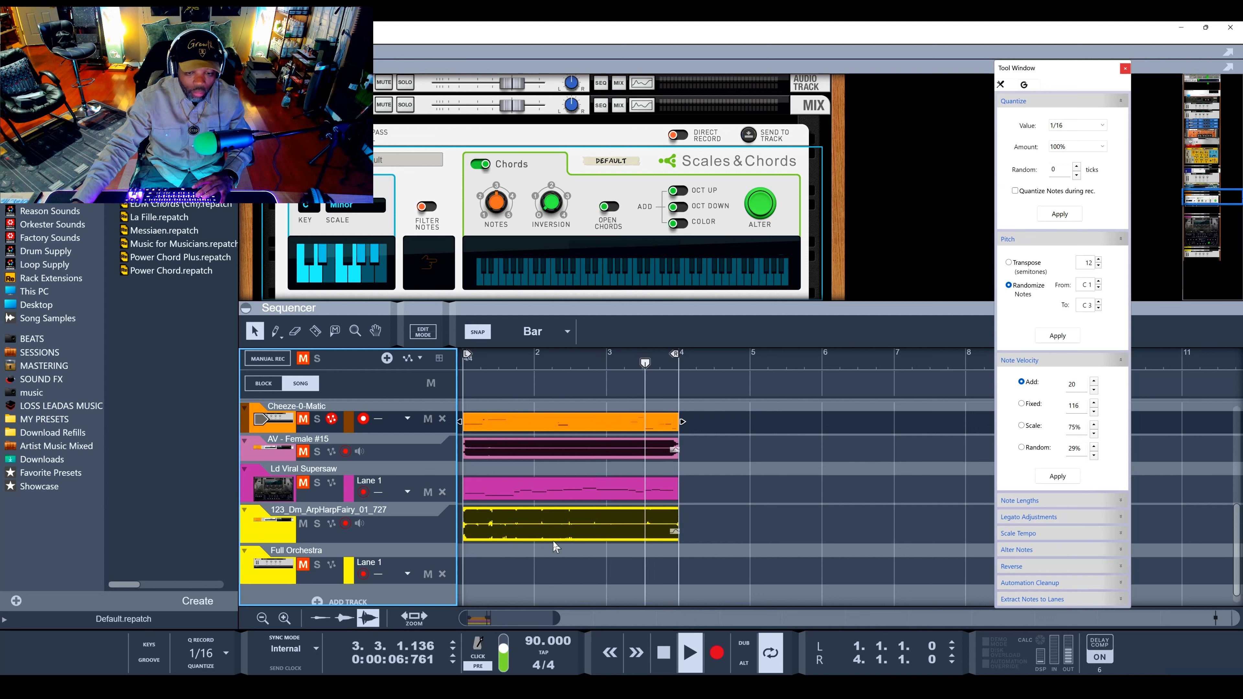
key(space)
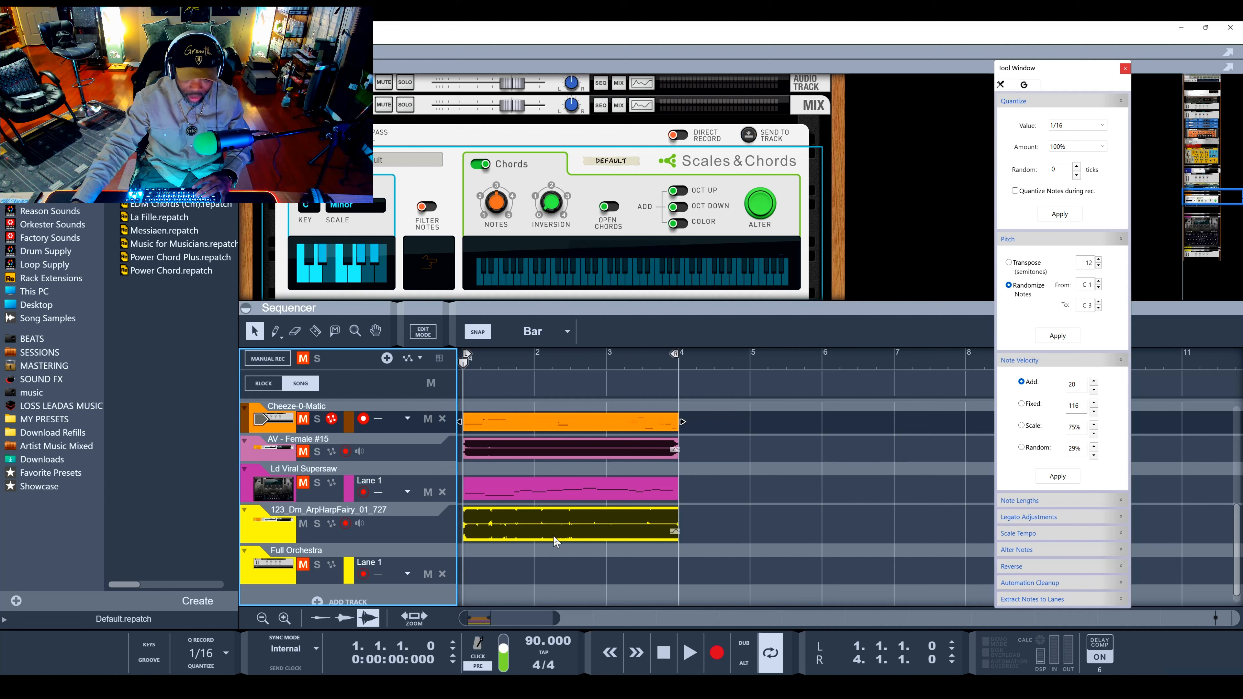
Convert the ArpHarpFairy audio clip to MIDI on the Full Orchestra track and mute the audio track
drag(554, 533, 558, 568)
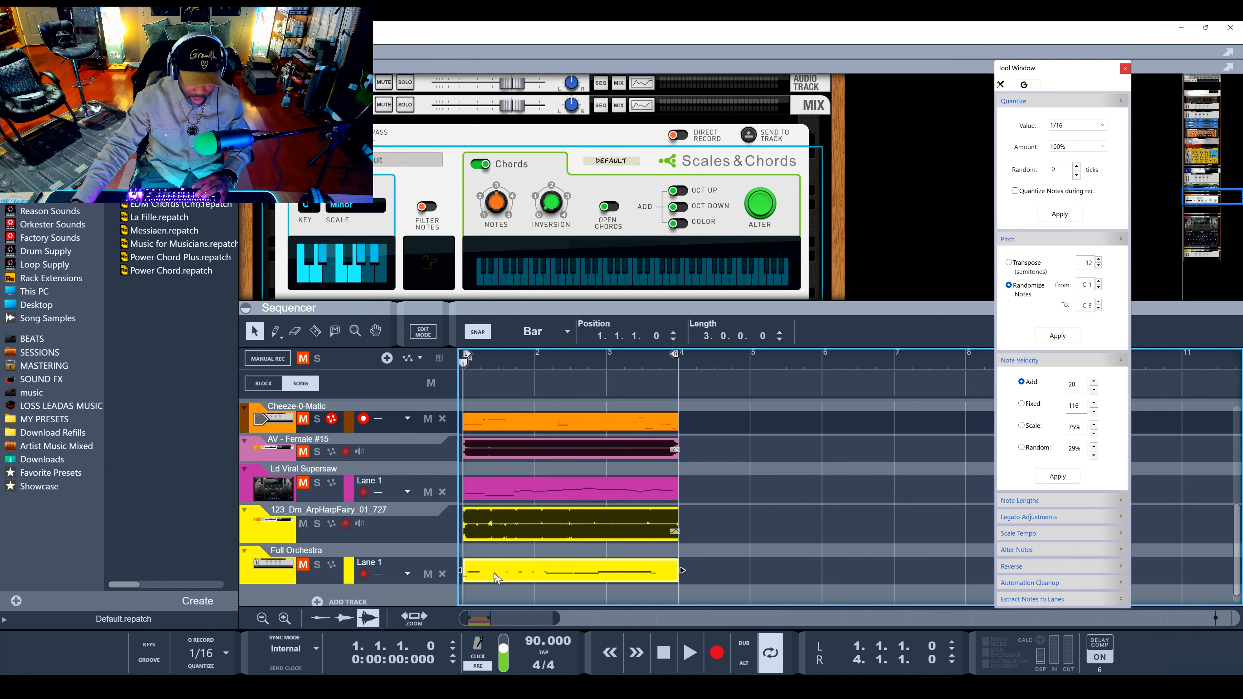
scroll(491, 570, down, 2)
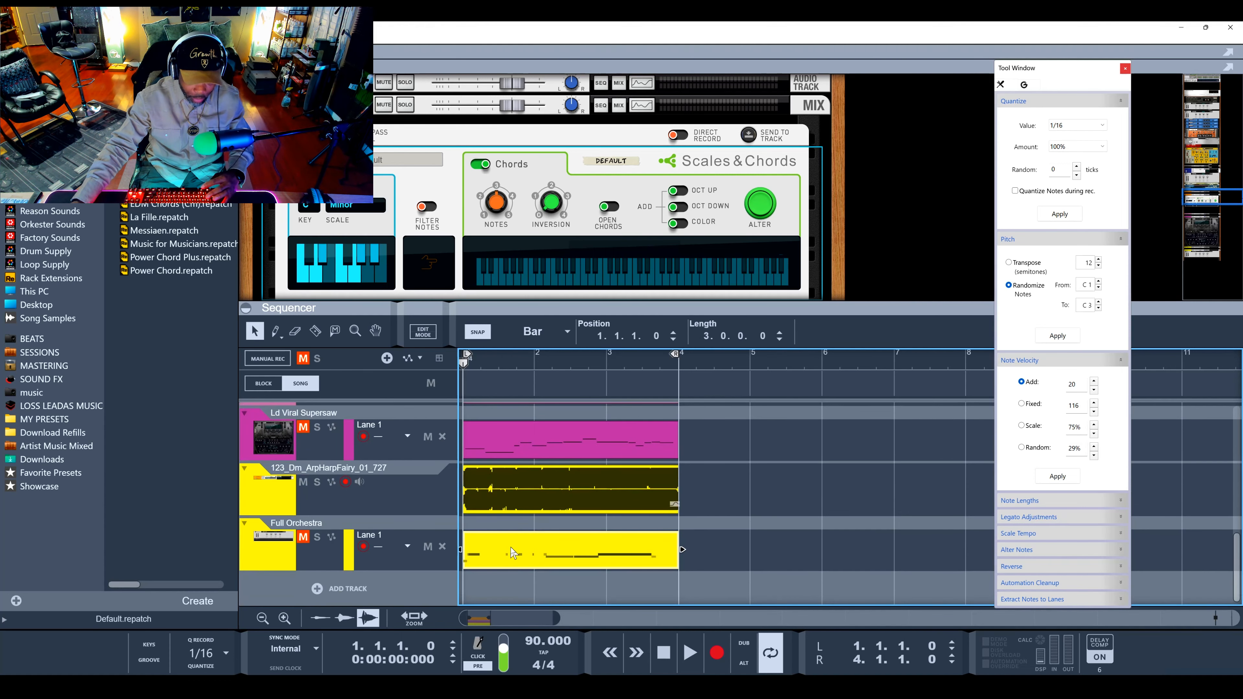
scroll(500, 551, up, 1)
scroll(498, 550, down, 2)
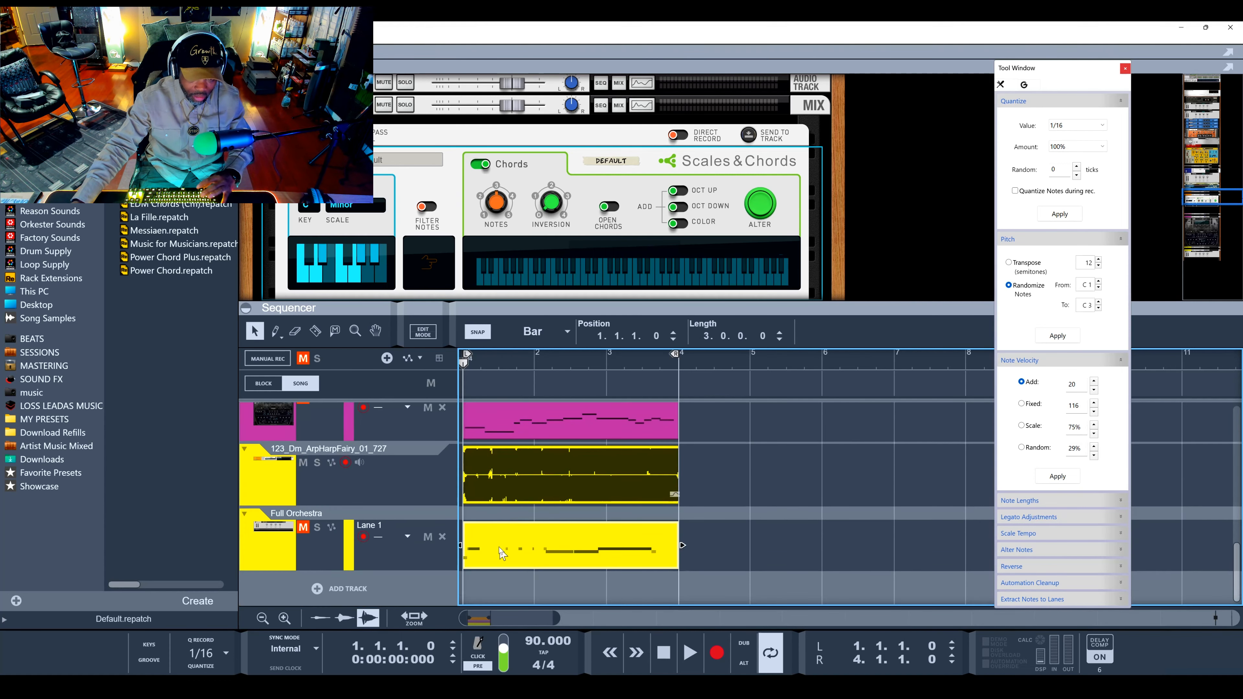
click(303, 462)
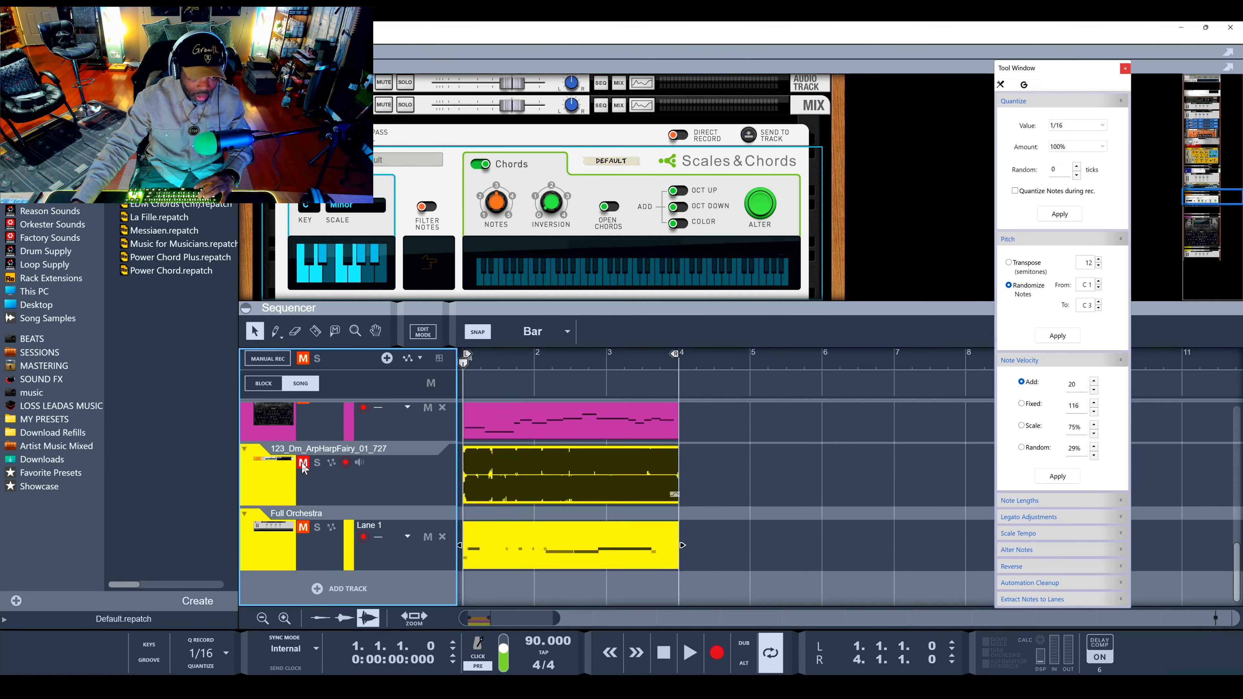
Check that the ArpHarpFairy clip's stretch type is Vocal and play the Full Orchestra track unmuted by itself
right_click(492, 490)
mouse_move(596, 271)
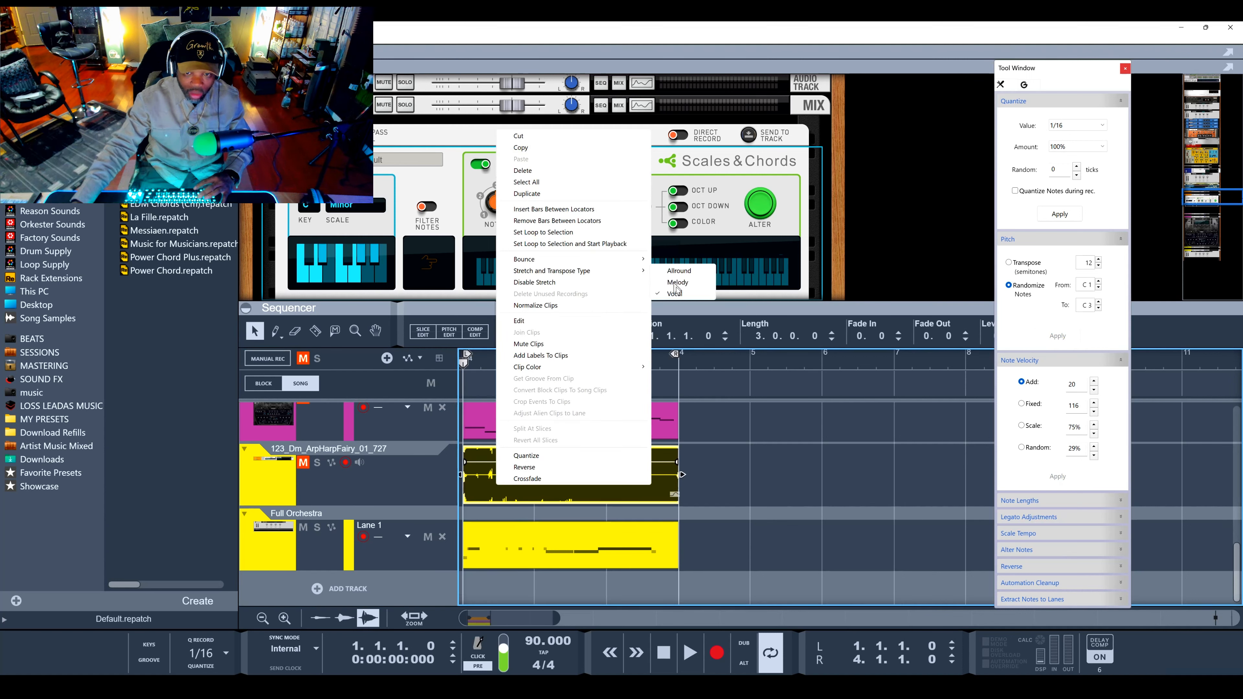
click(674, 294)
click(787, 442)
key(space)
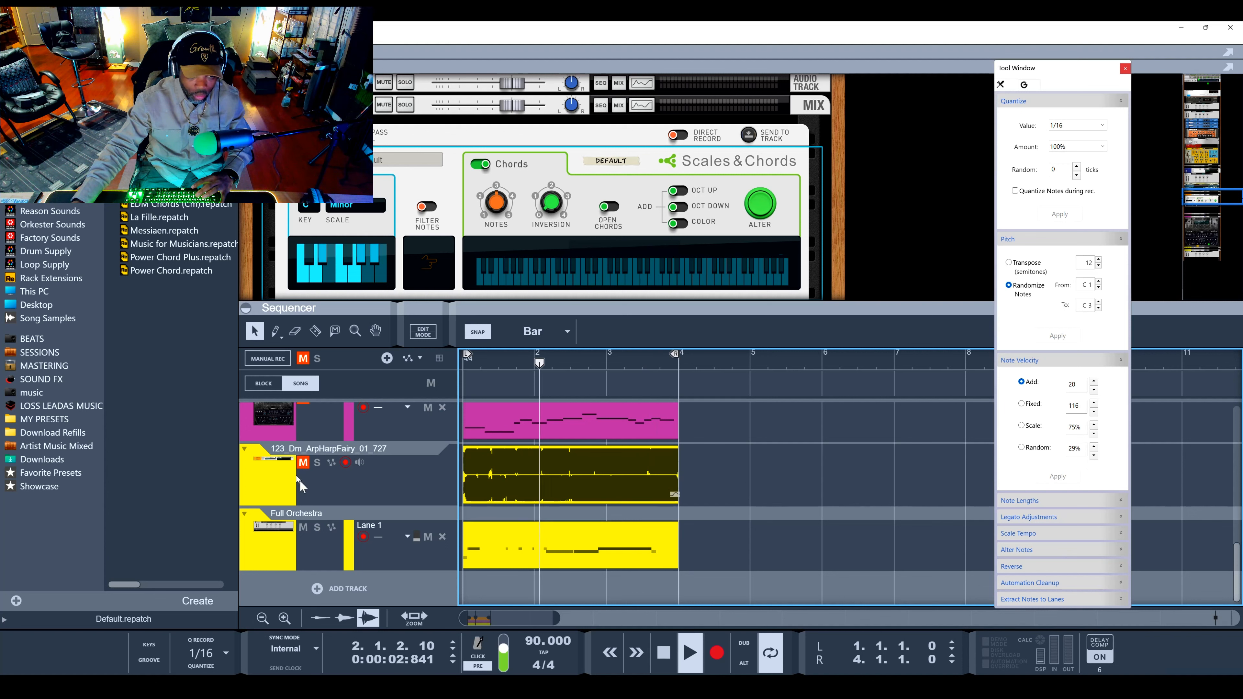
Unmute the ArpHarpFairy track during playback and lower its level to -8.78 dB to hear both tracks together
click(303, 463)
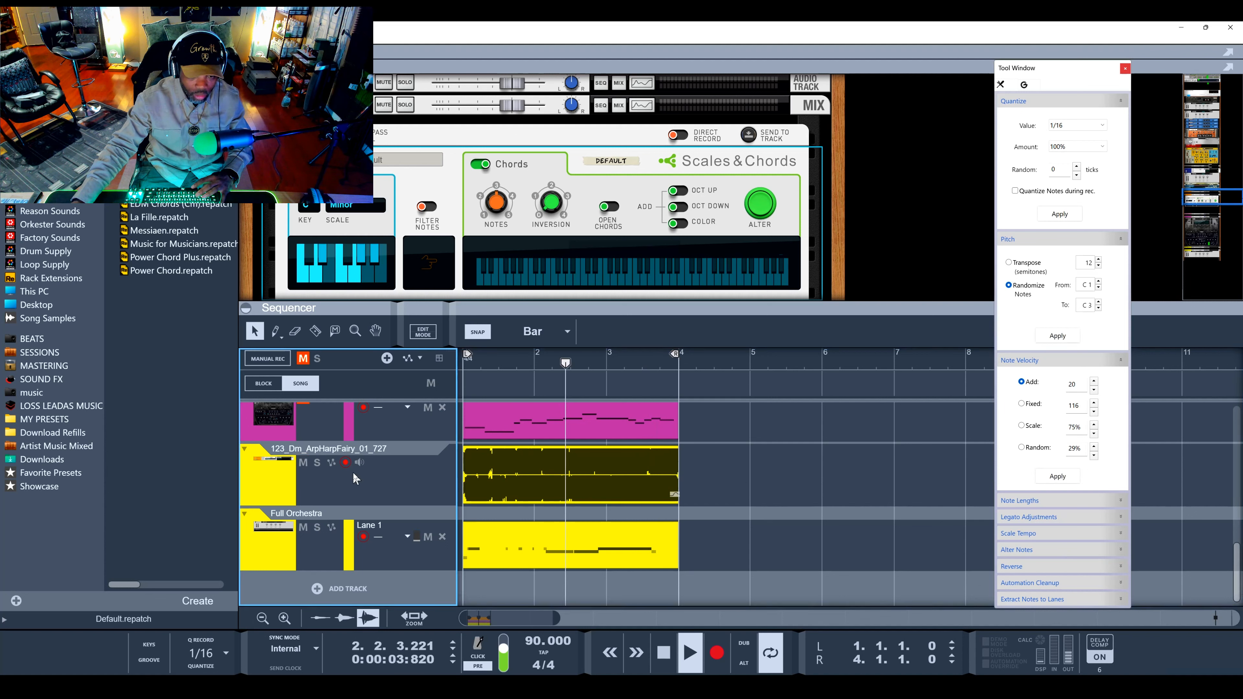
click(283, 486)
drag(519, 92, 495, 91)
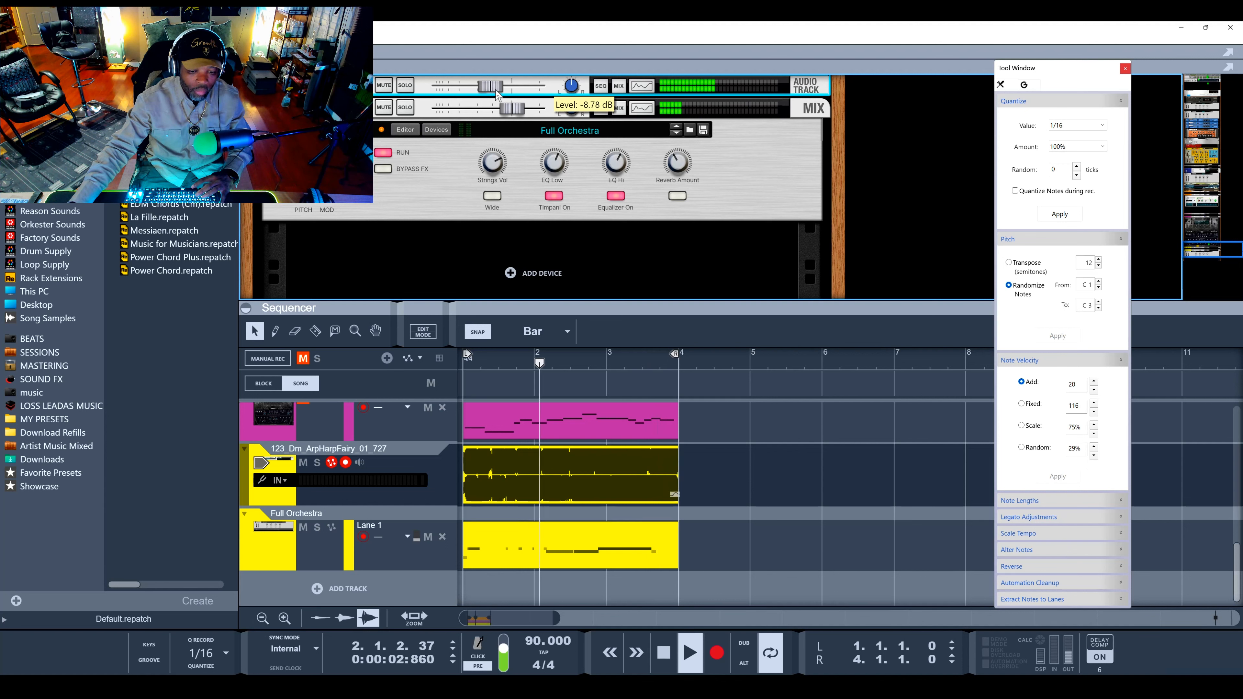
key(space)
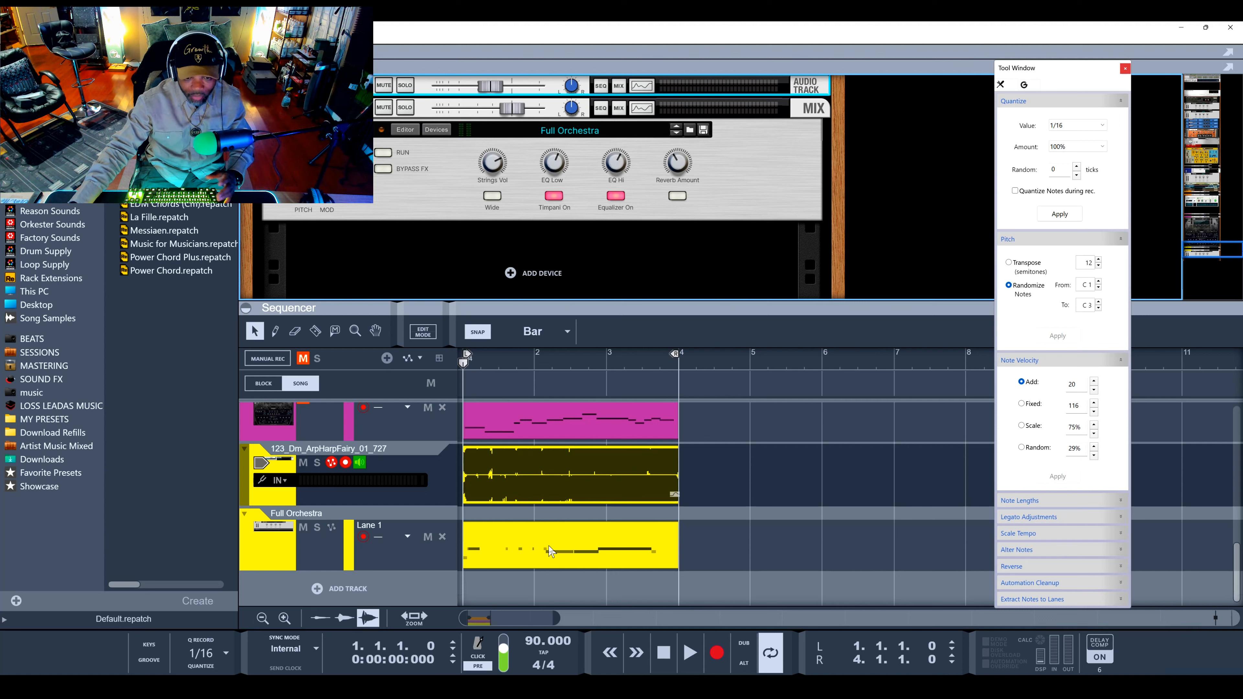
Open the Full Orchestra clip in the note editor and examine its converted notes up close
click(576, 551)
double_click(576, 551)
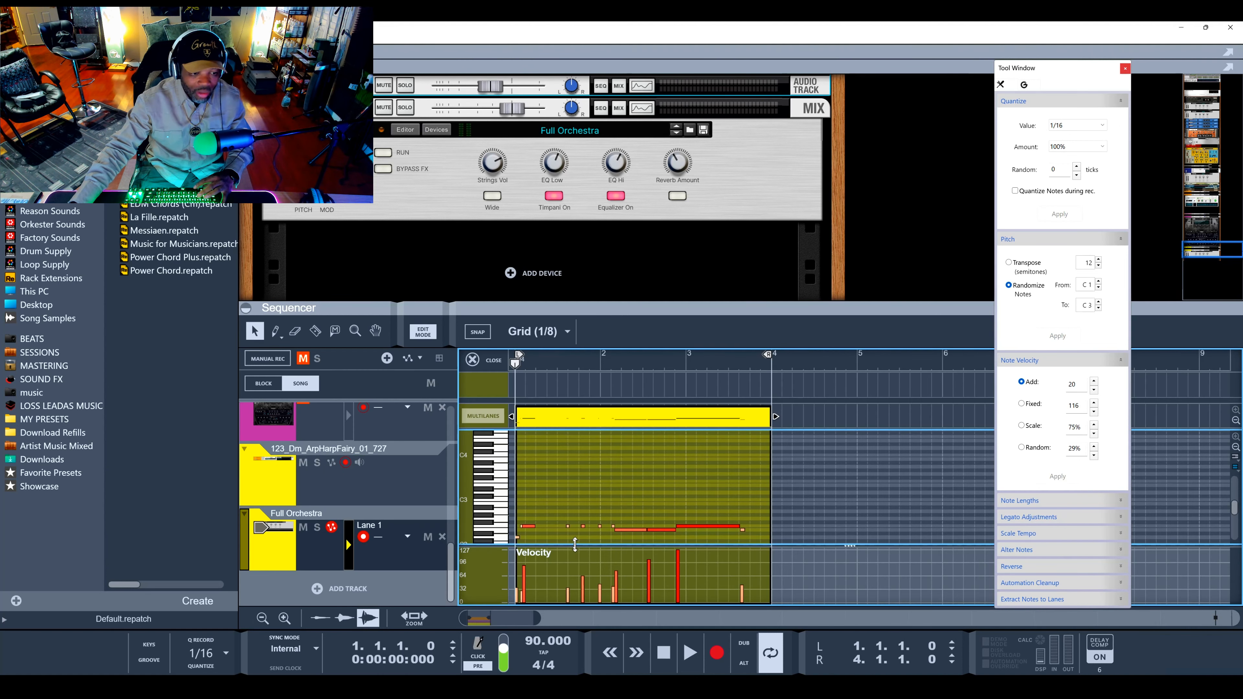
scroll(649, 495, down, 2)
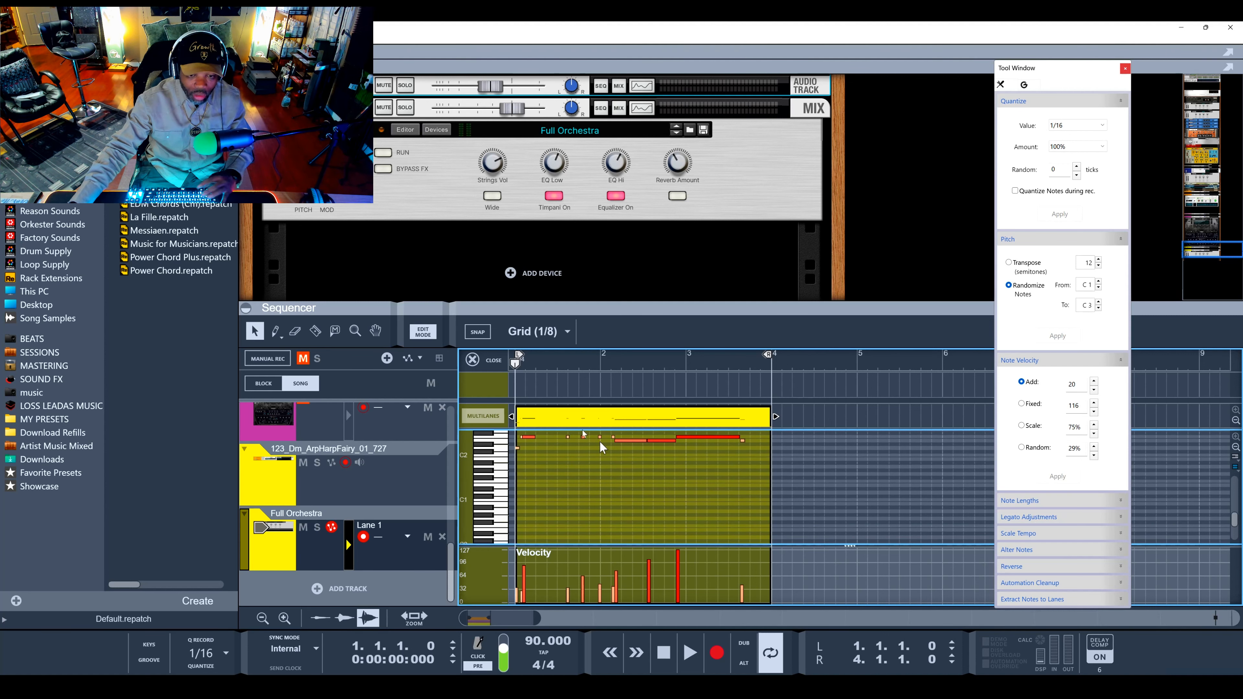
scroll(511, 362, up, 3)
scroll(579, 472, up, 5)
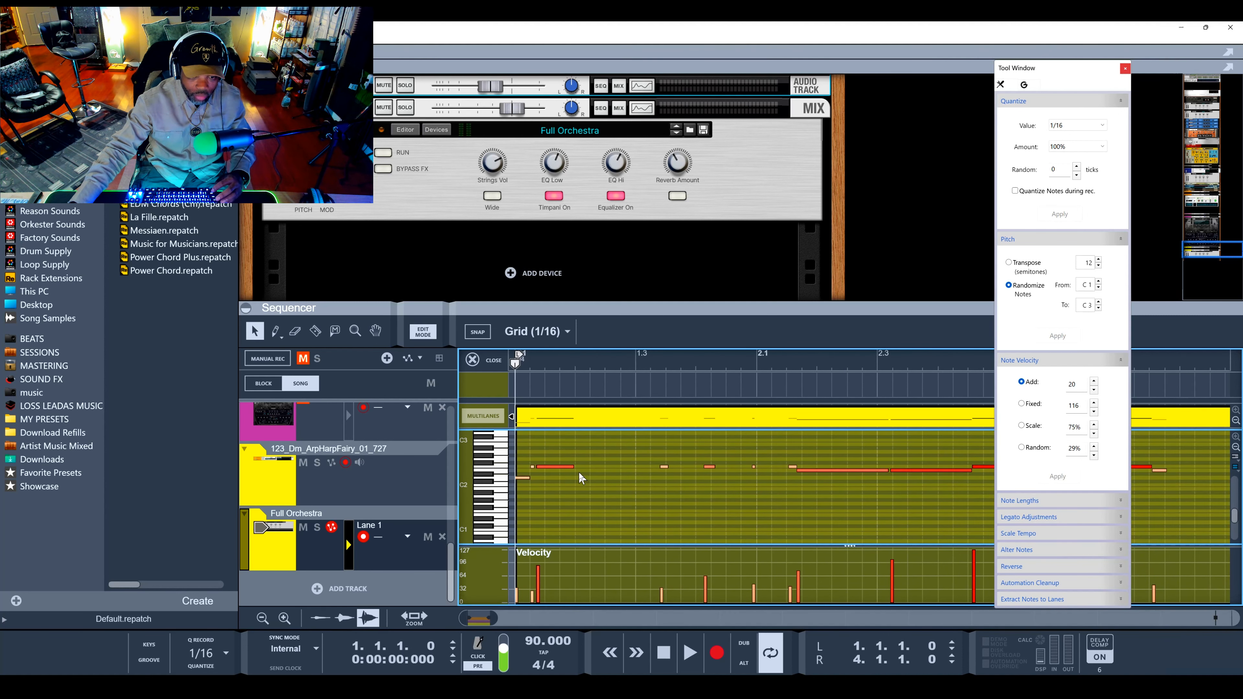
scroll(556, 483, down, 4)
scroll(557, 483, up, 3)
scroll(557, 484, down, 3)
scroll(556, 484, up, 3)
scroll(559, 483, down, 1)
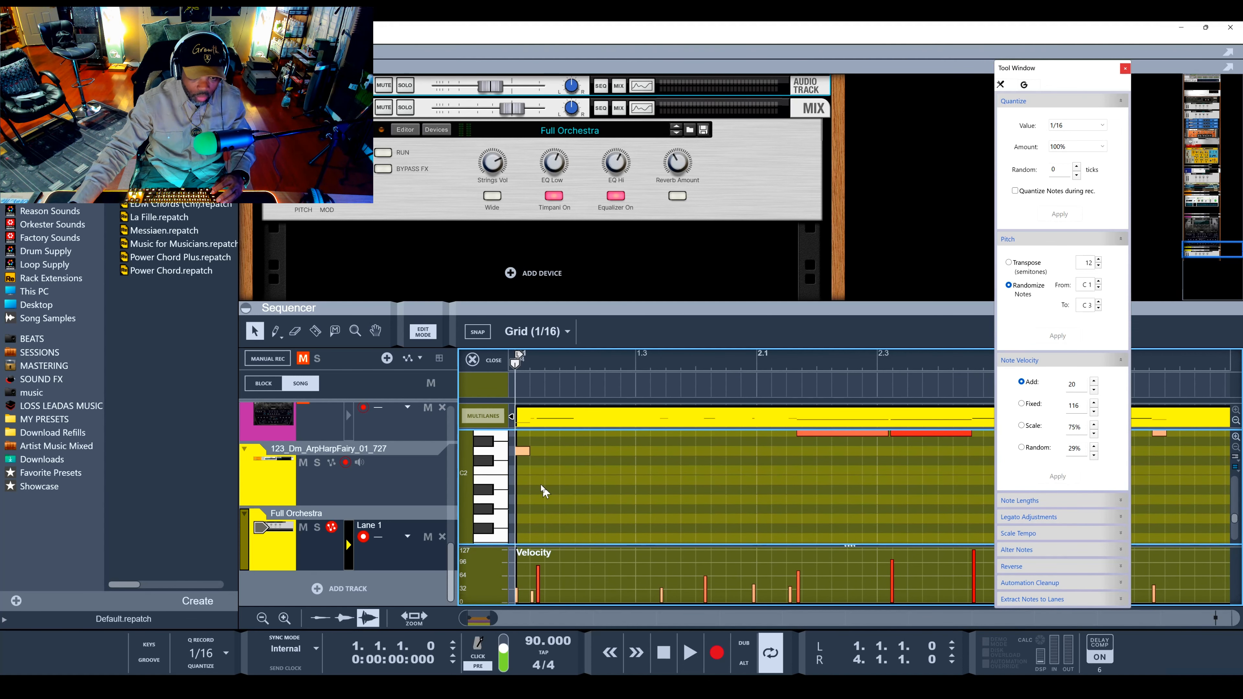
Audition the opening notes of the Full Orchestra clip one at a time to check their pitches
click(499, 448)
click(522, 451)
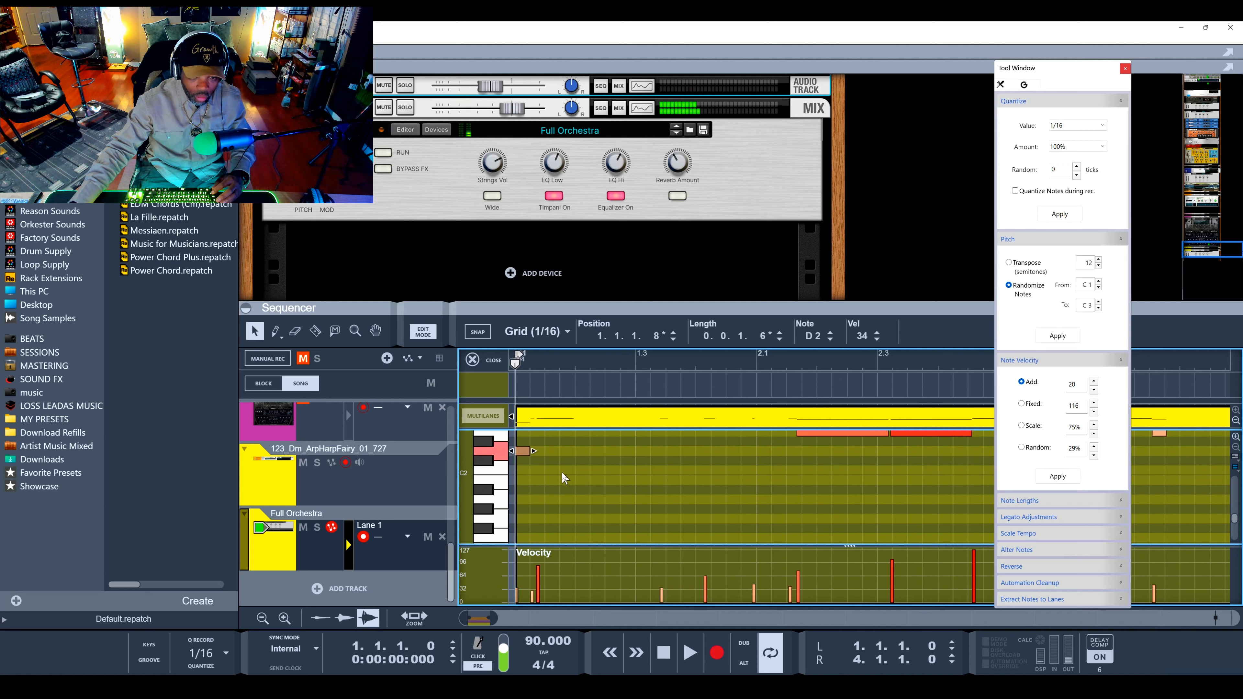
scroll(524, 483, up, 1)
click(545, 452)
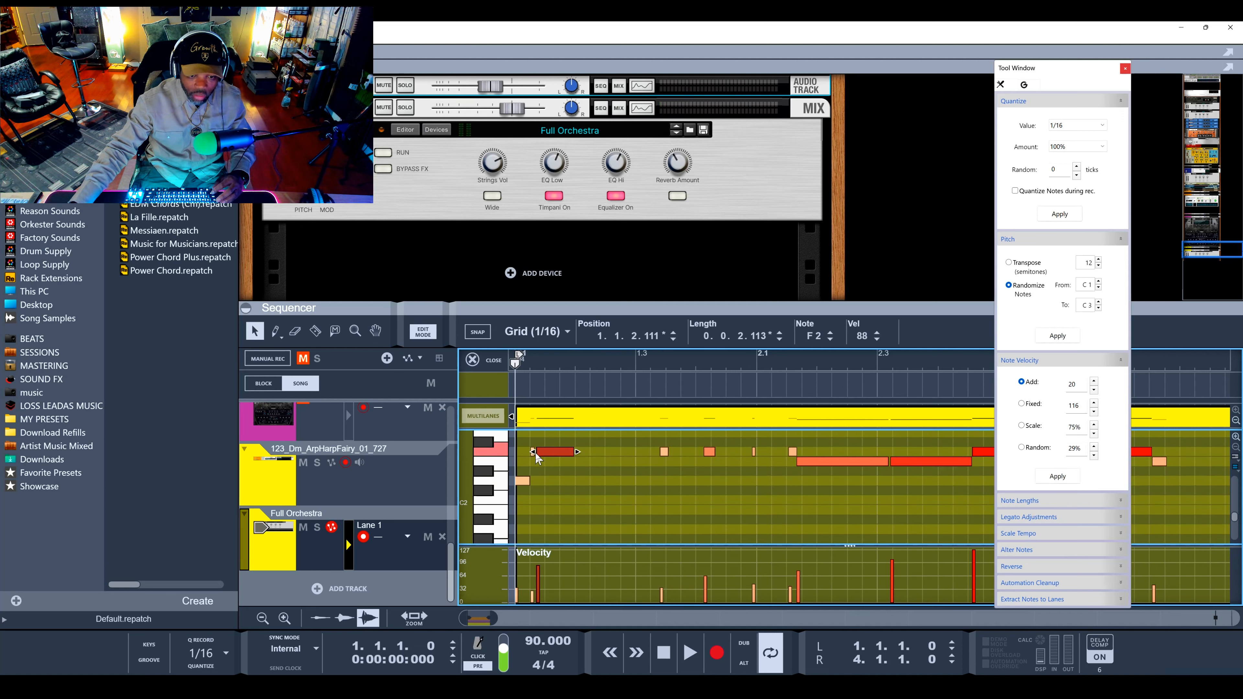
click(523, 482)
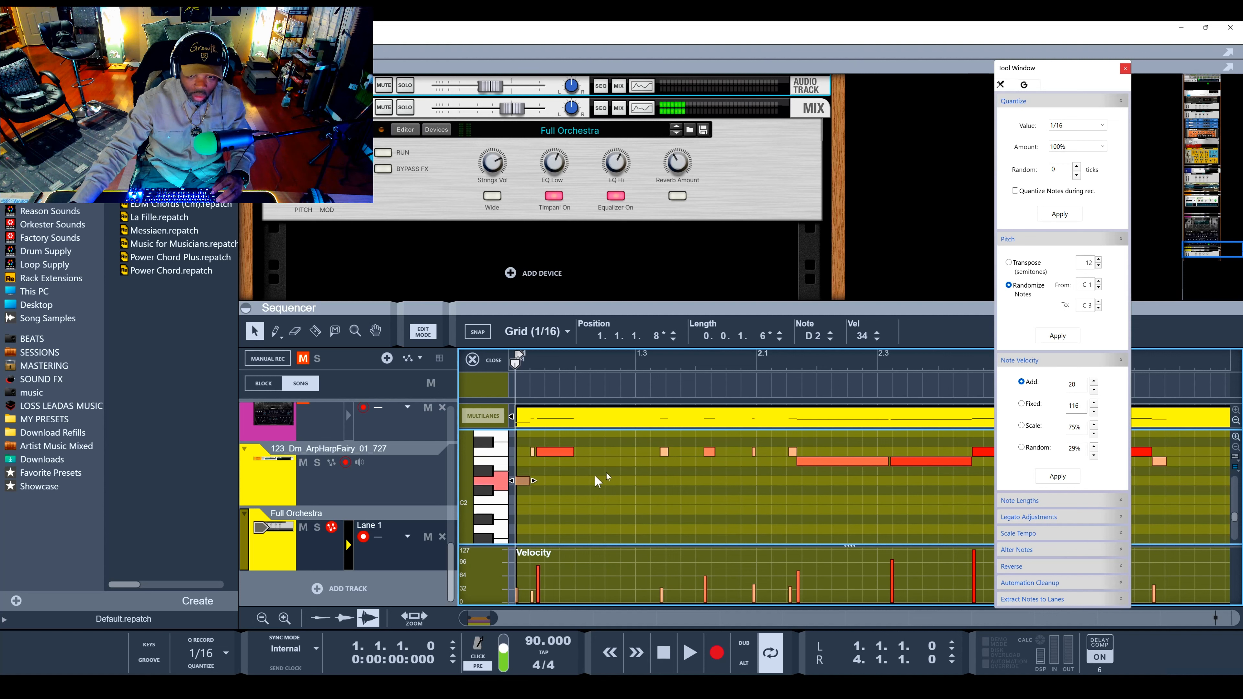
click(665, 451)
click(710, 453)
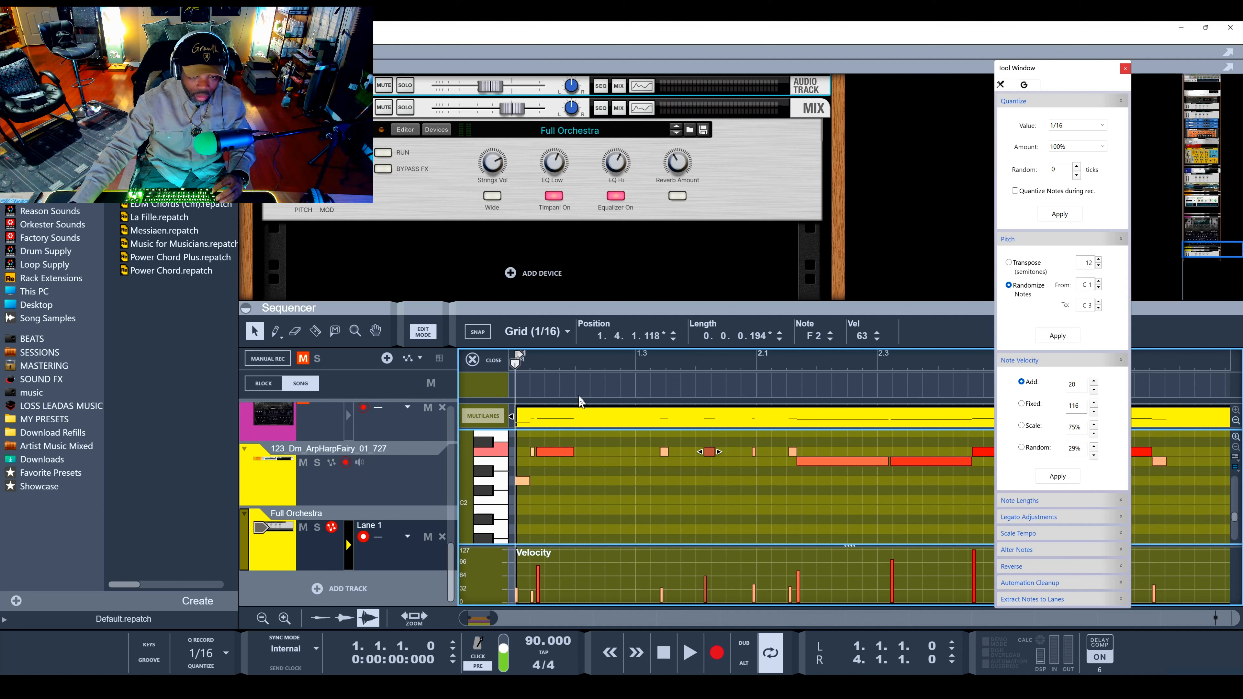
Raise all notes of the Full Orchestra clip by one semitone, the first one to D#2, and play both tracks
scroll(578, 364, down, 5)
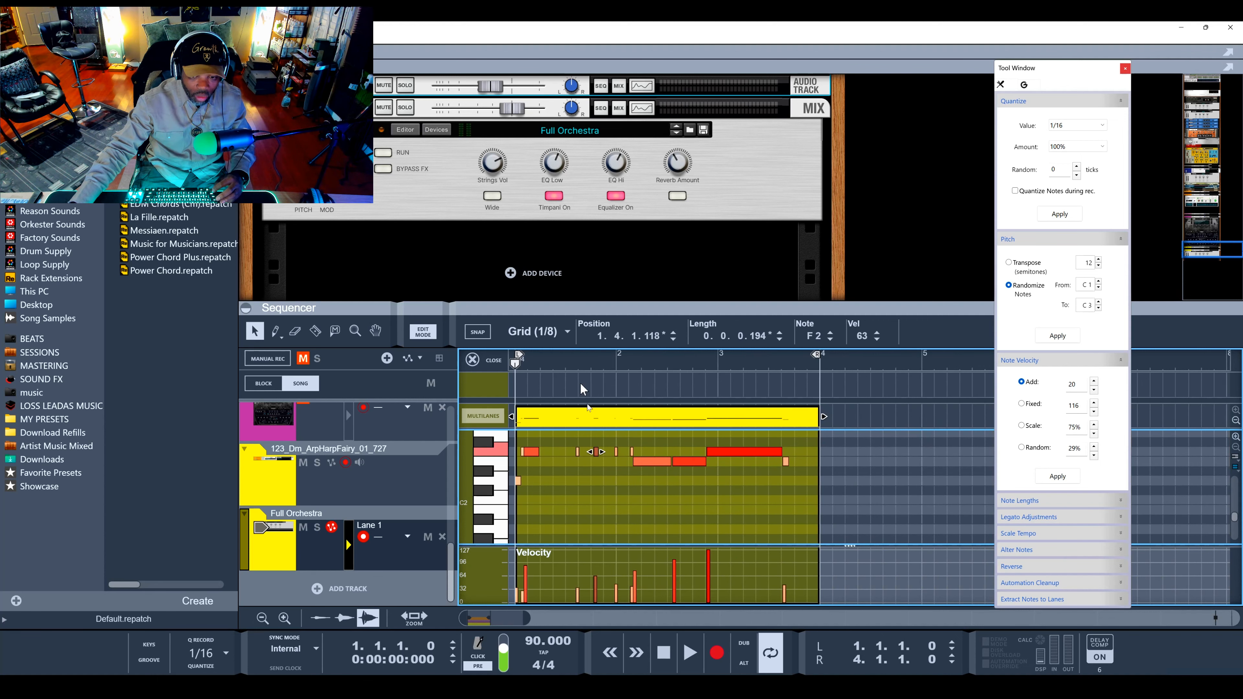
scroll(597, 467, up, 2)
drag(841, 468, 509, 526)
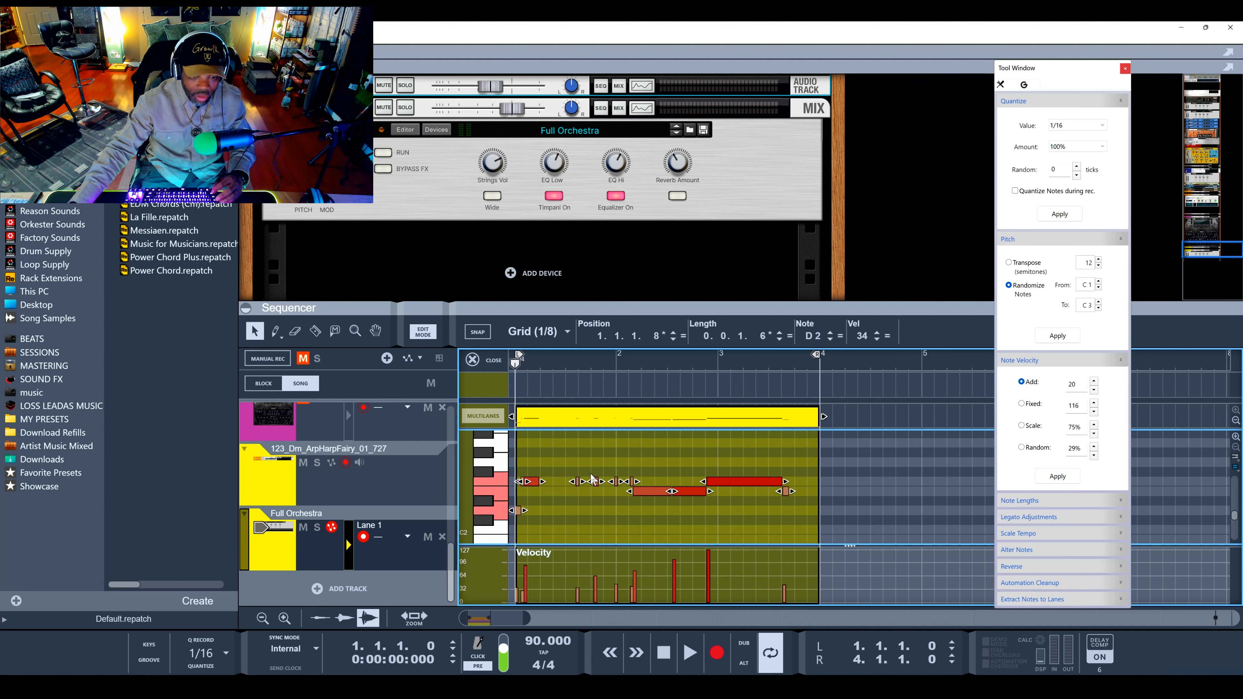
click(831, 339)
click(831, 333)
click(831, 333)
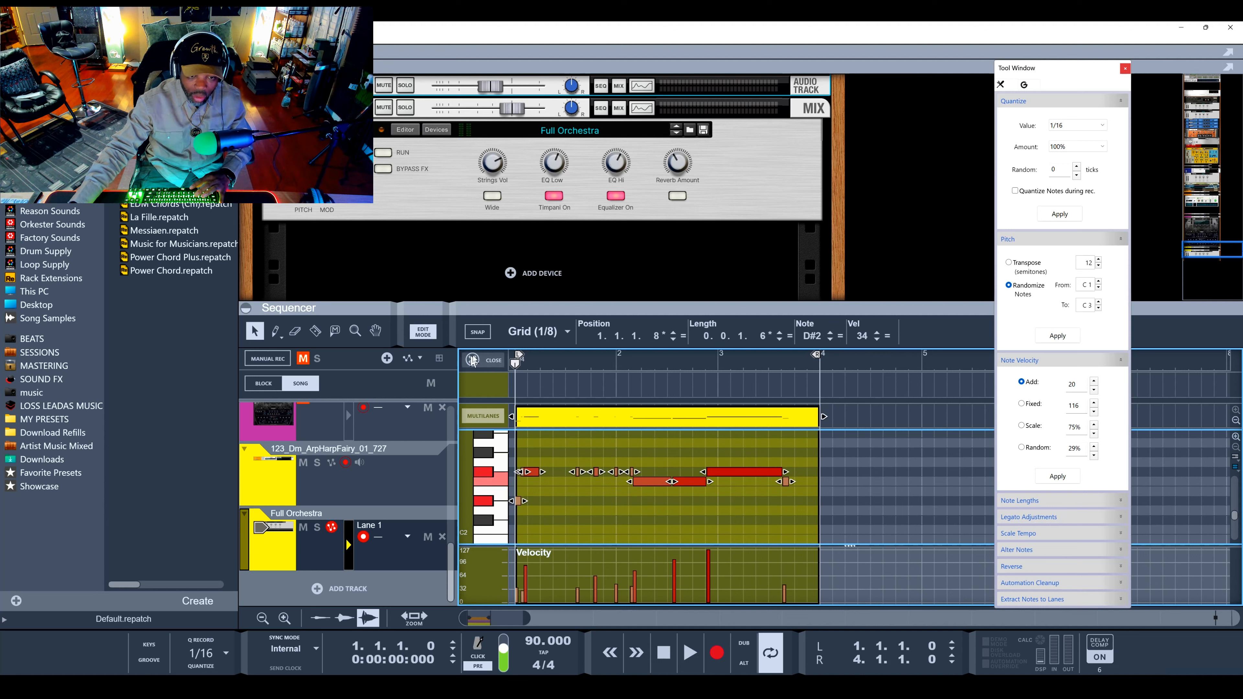
key(space)
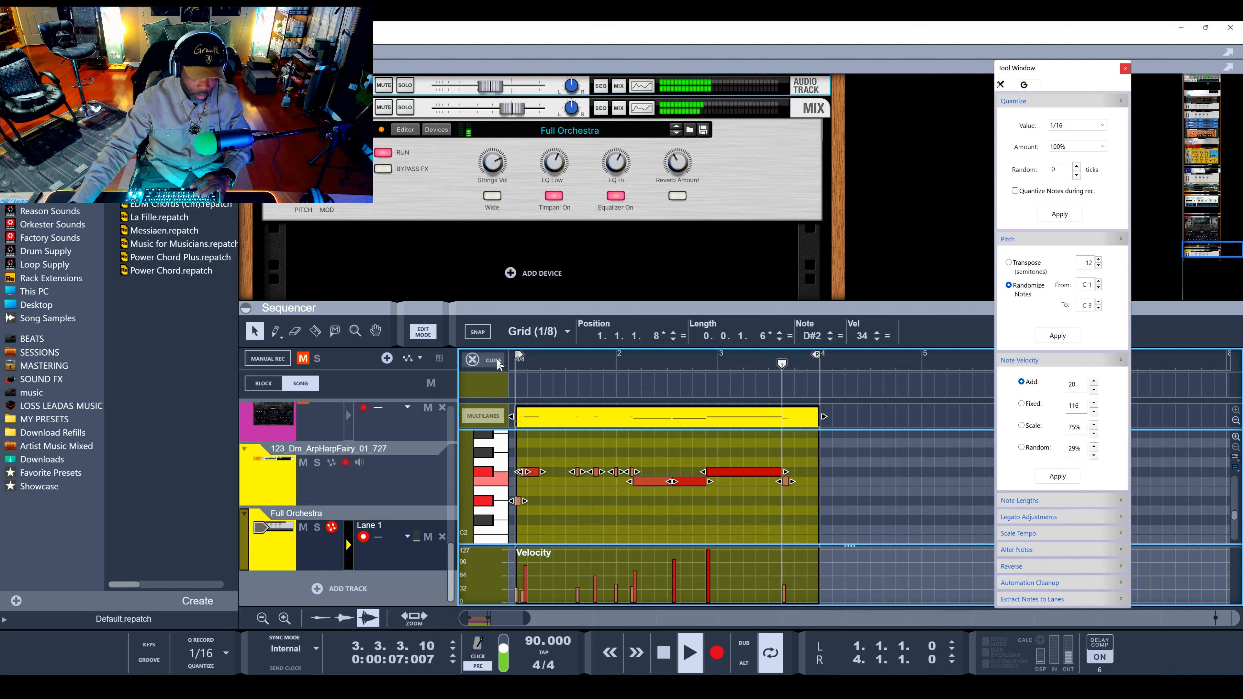
key(space)
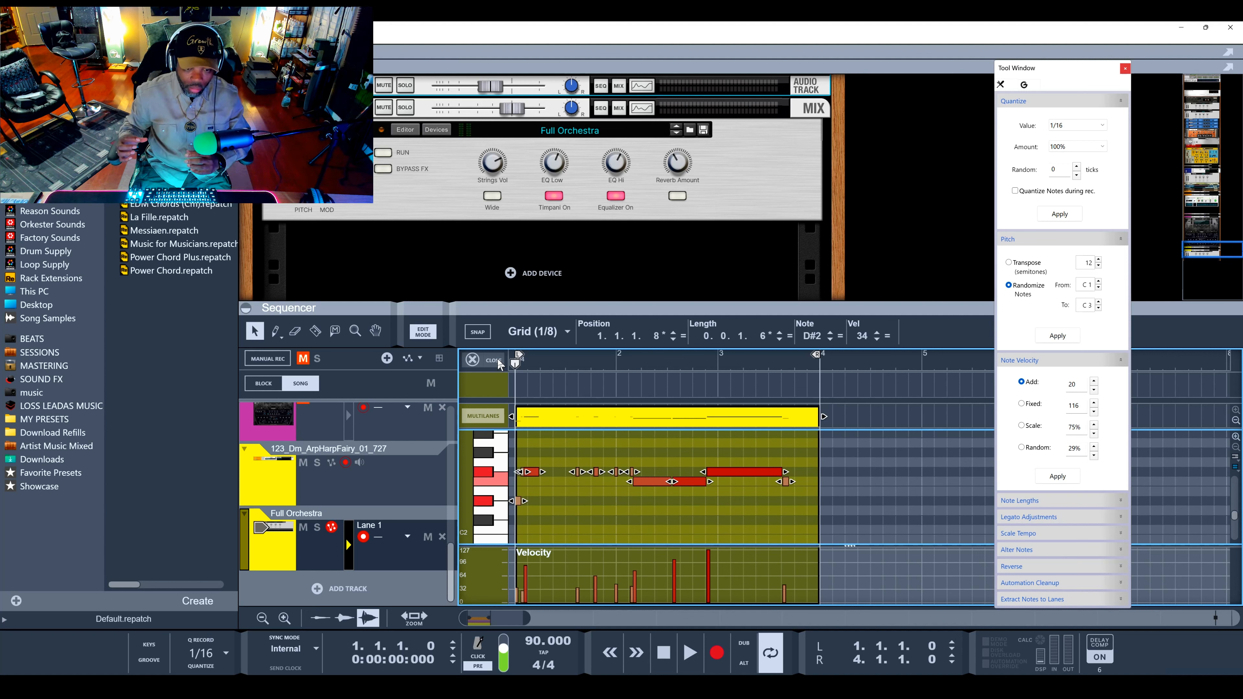
Return to the arrangement and delete the MIDI clip from the Full Orchestra track
click(496, 361)
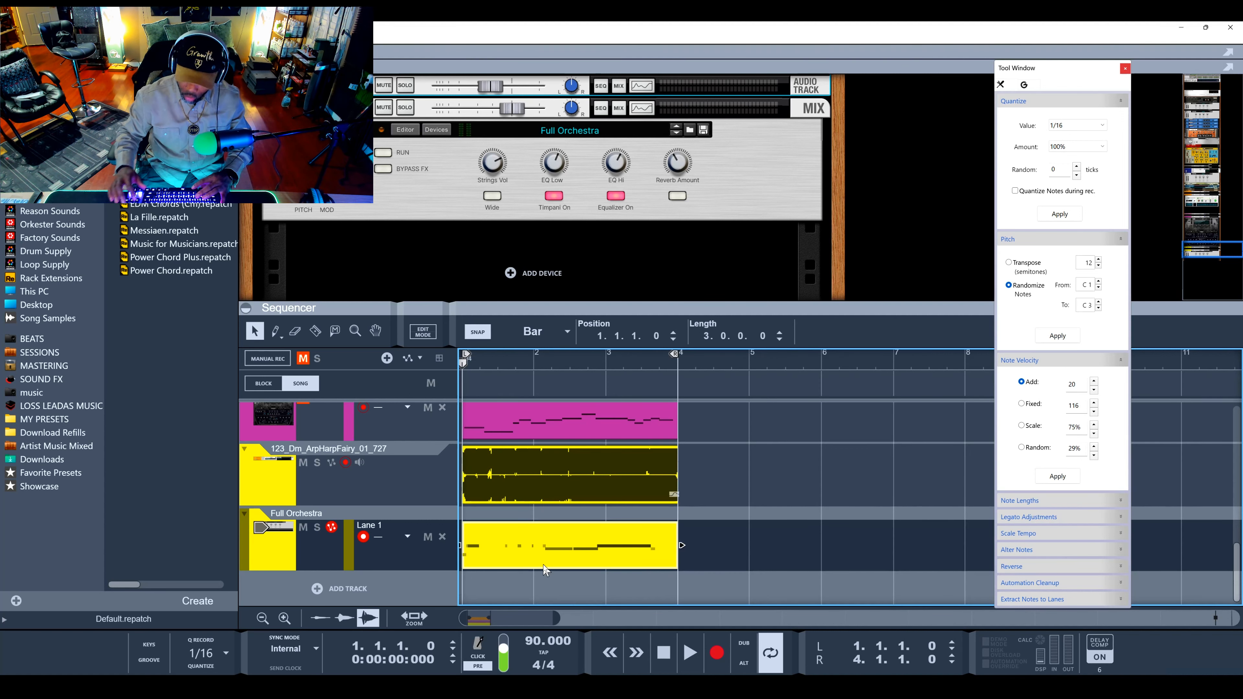
key(Delete)
key(ctrl+z)
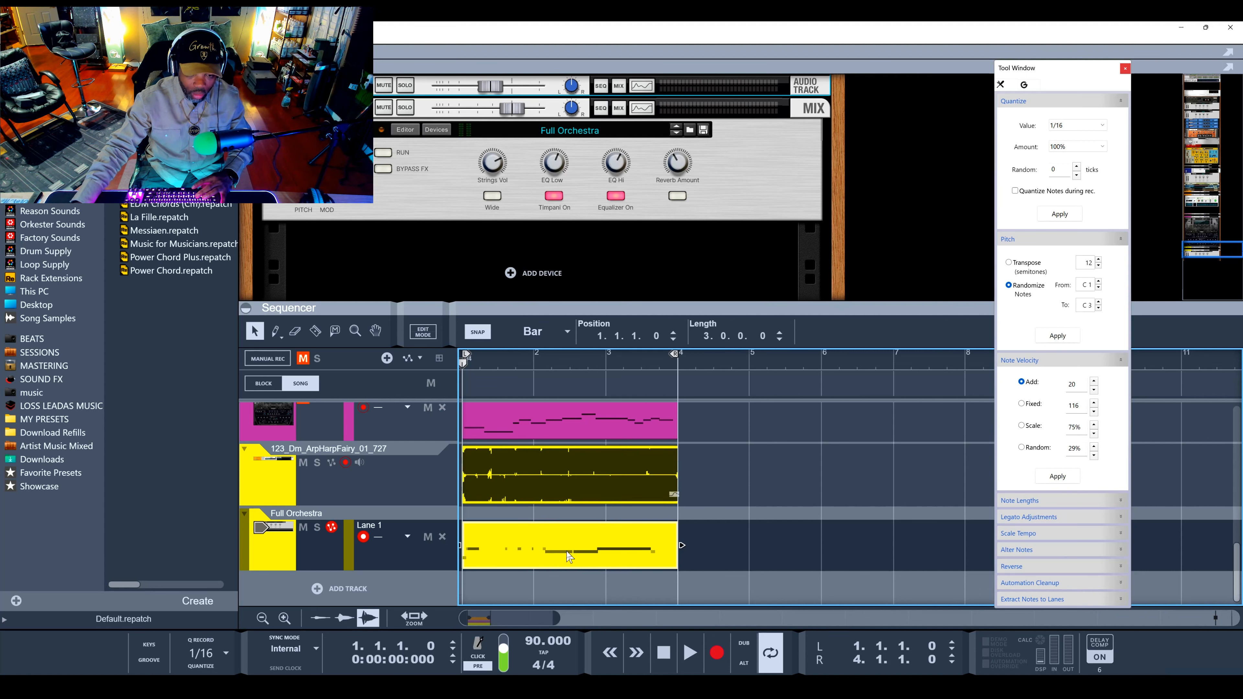
key(Delete)
Set the ArpHarpFairy clip's stretch and transpose type to Allround and convert it to MIDI on the Full Orchestra track
right_click(613, 486)
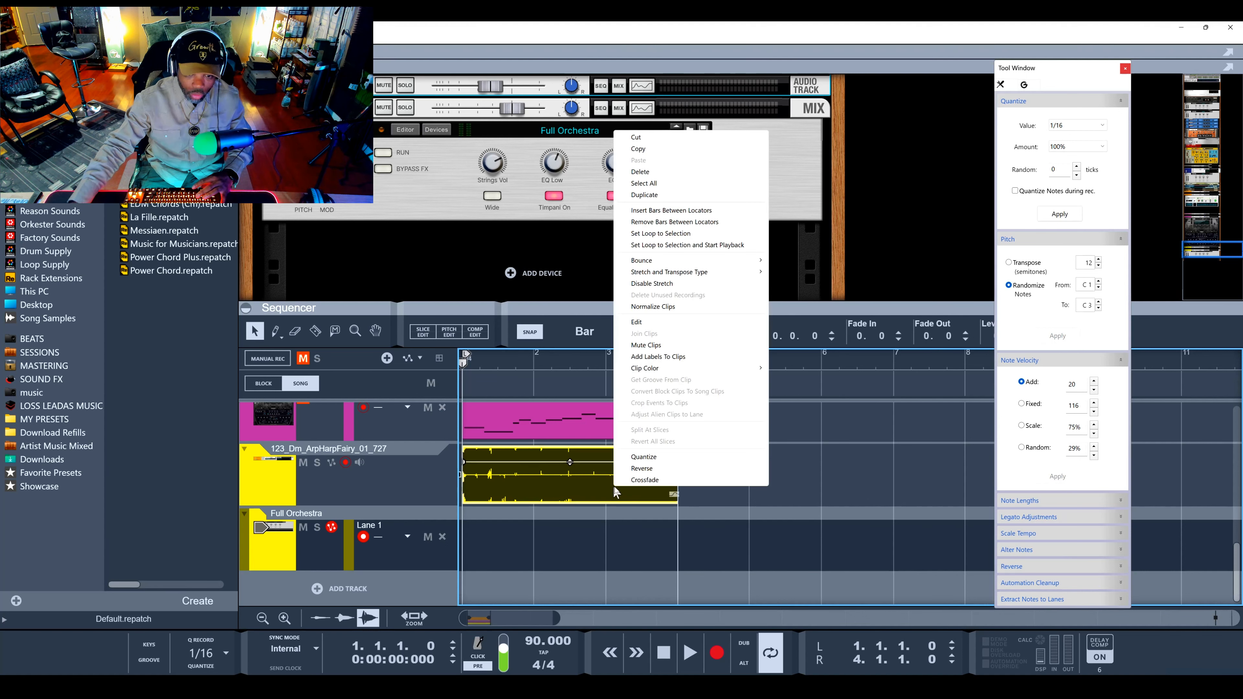
click(794, 276)
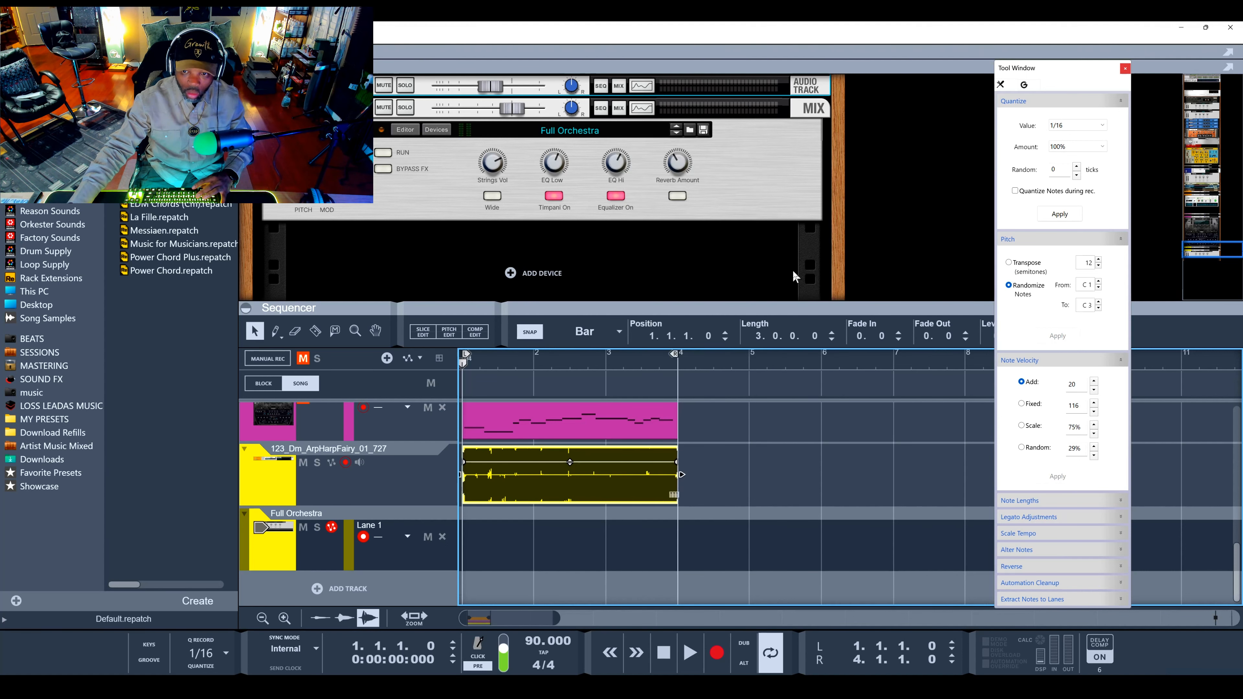
drag(592, 496, 595, 532)
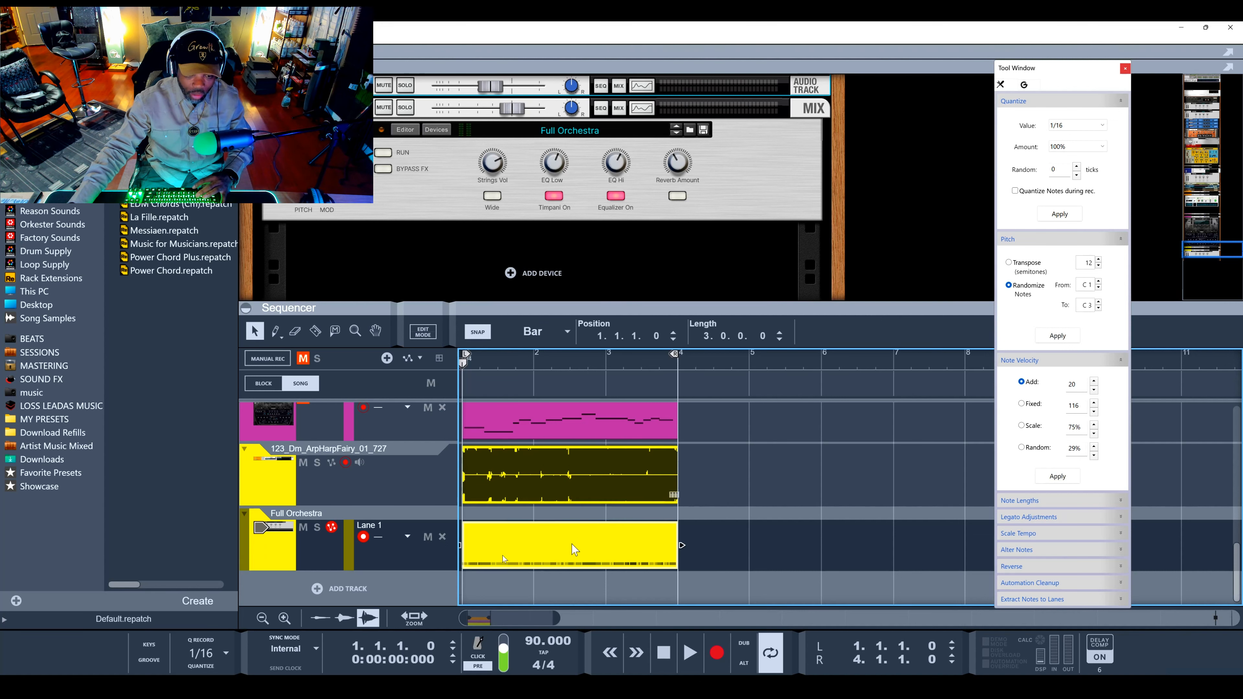
Open the new Full Orchestra clip in the note editor and examine the notes from the Allround conversion
double_click(475, 558)
scroll(536, 518, up, 6)
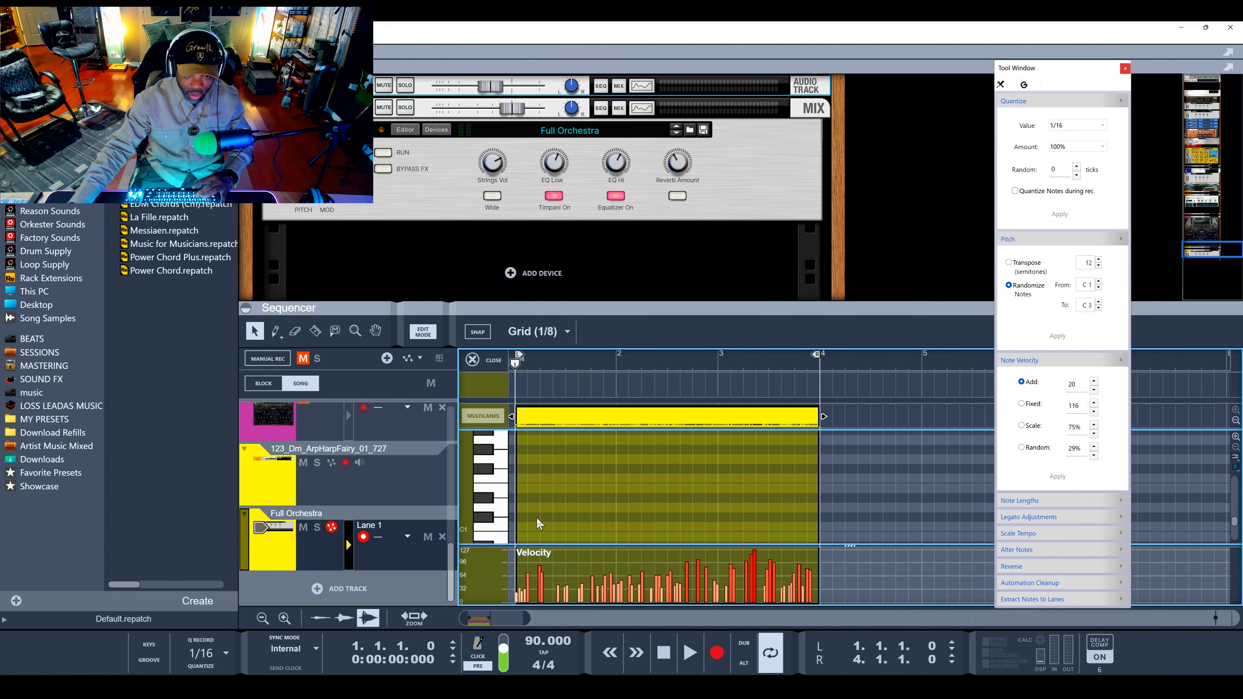
scroll(538, 517, down, 2)
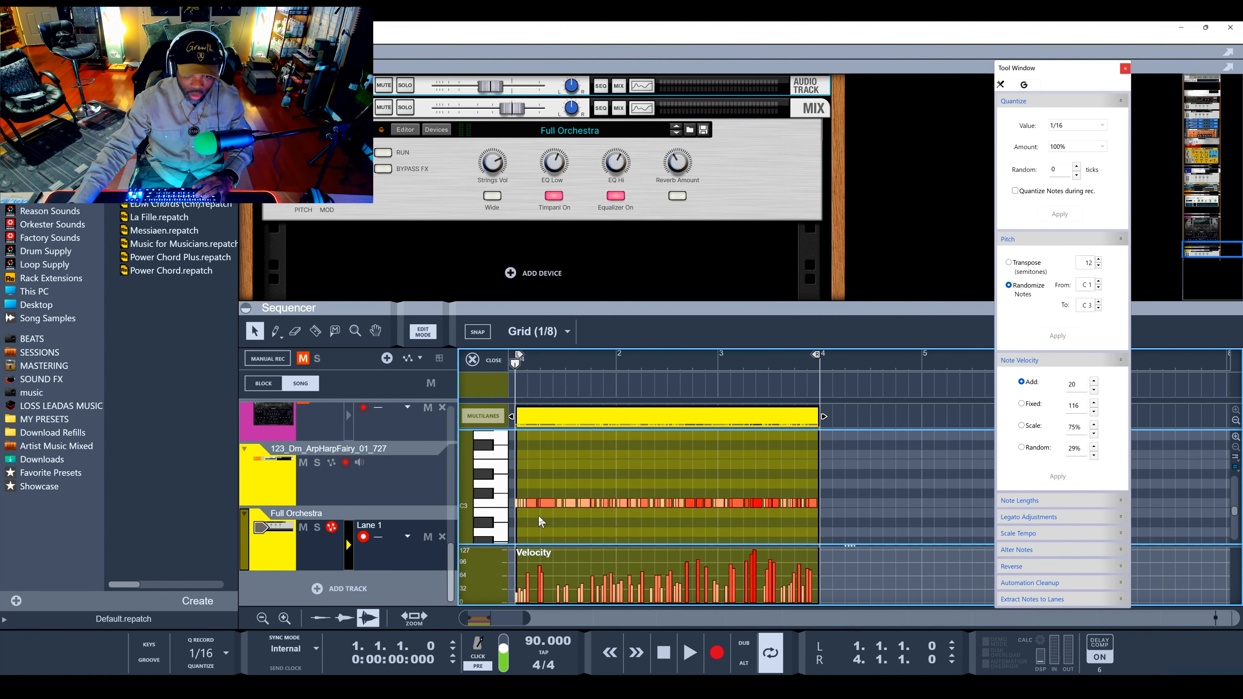
Play the Allround conversion, then randomize the pitch of all its notes between C 1 and C 3 and play the result
key(space)
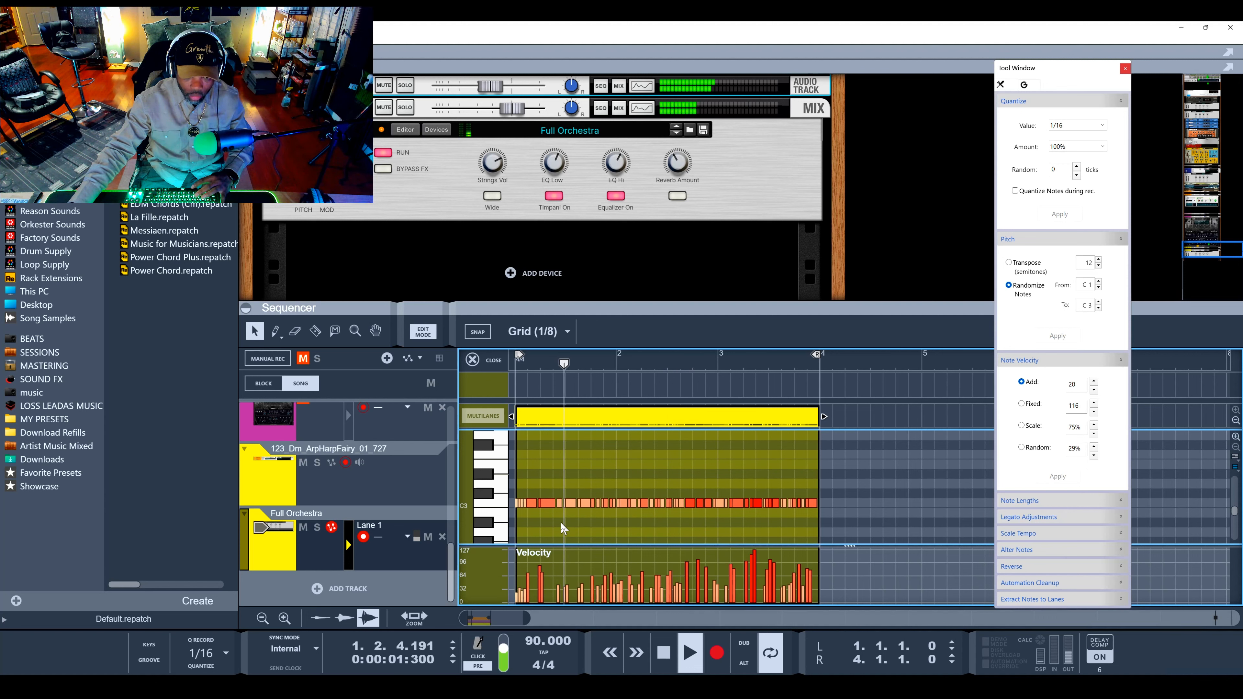
key(space)
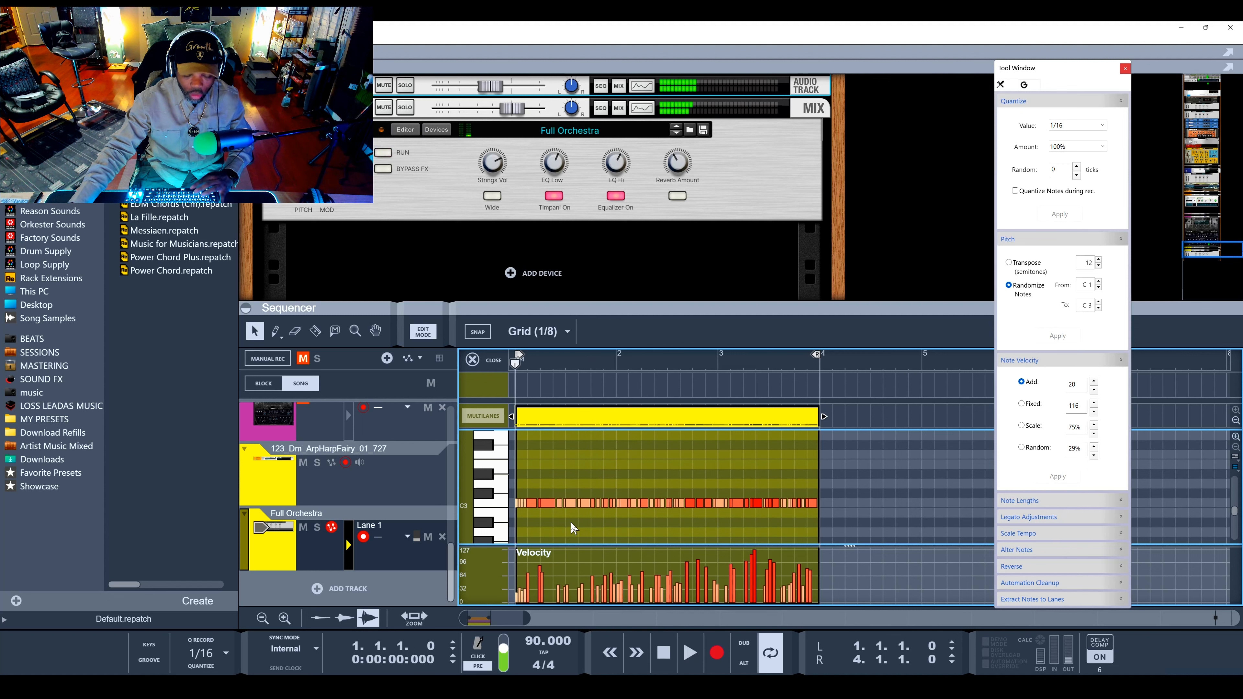
drag(837, 488, 494, 527)
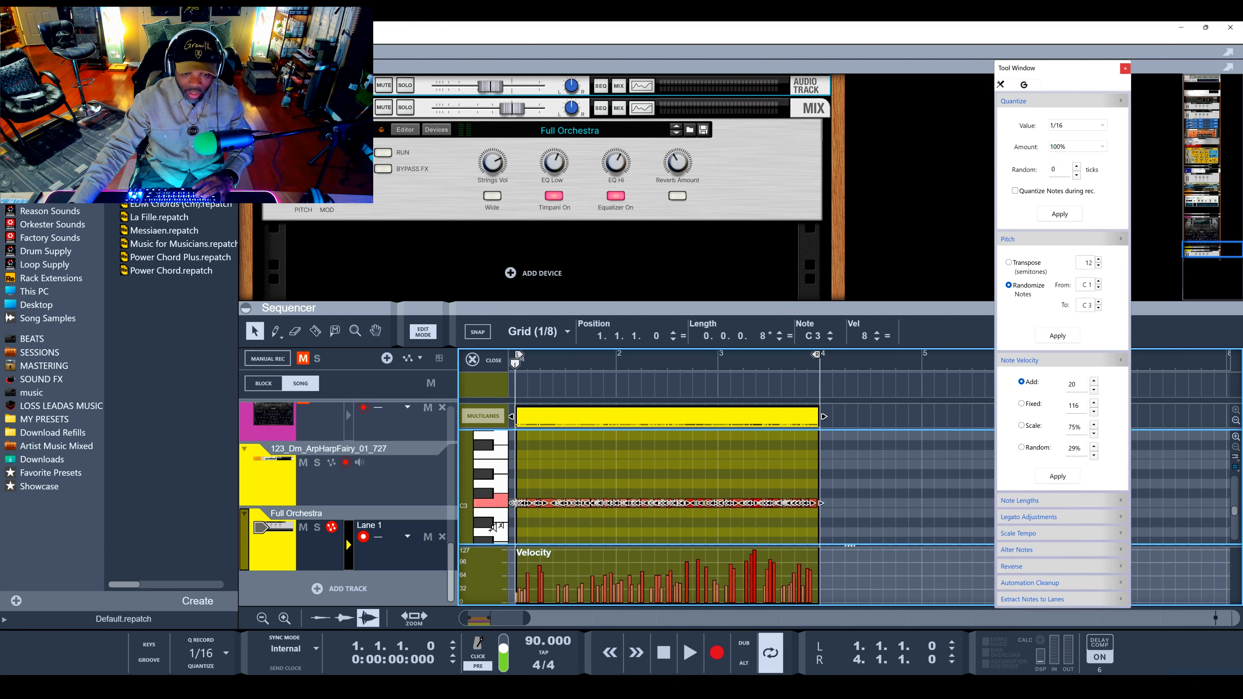
click(1052, 336)
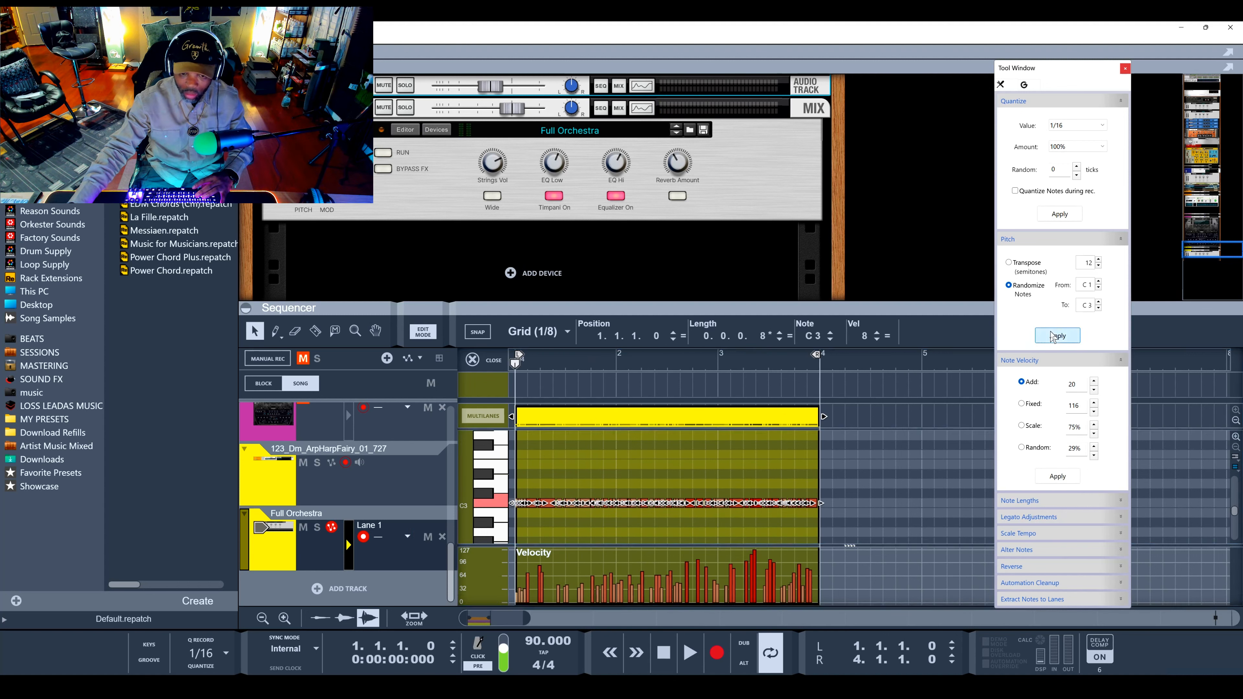
drag(719, 308, 720, 154)
key(space)
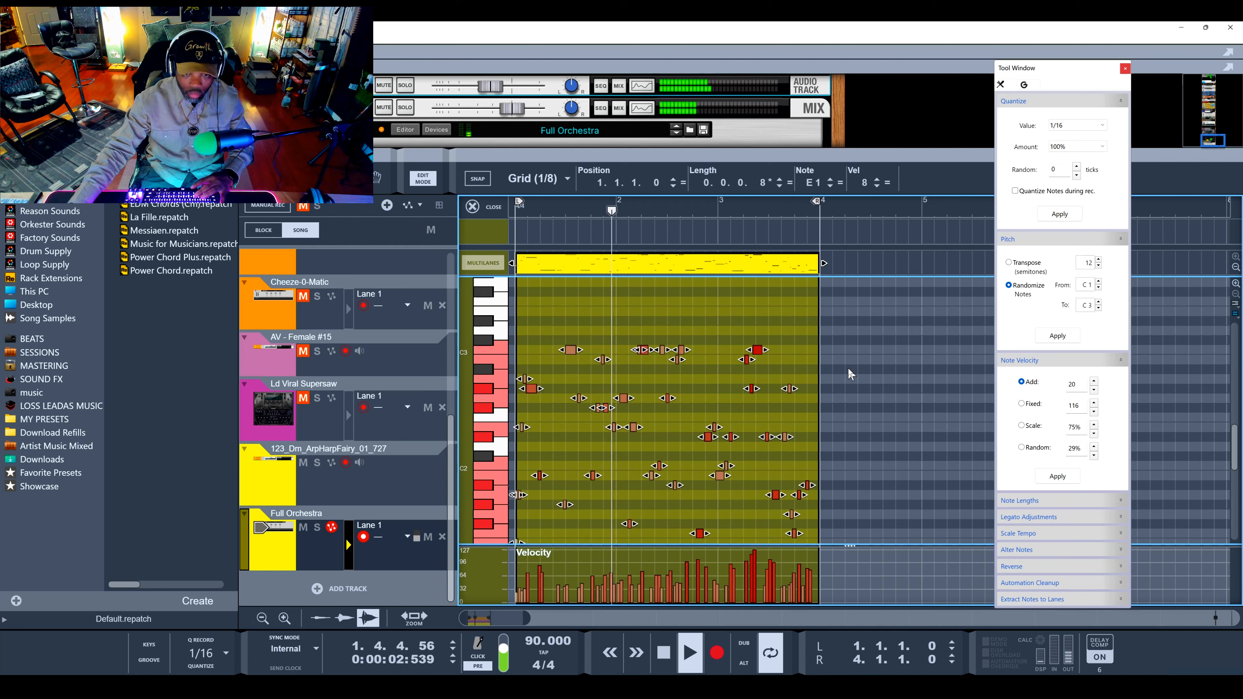
key(space)
Reopen the Full Orchestra clip, raise all its notes together until the first one is D#2, and play the result
drag(868, 316, 499, 559)
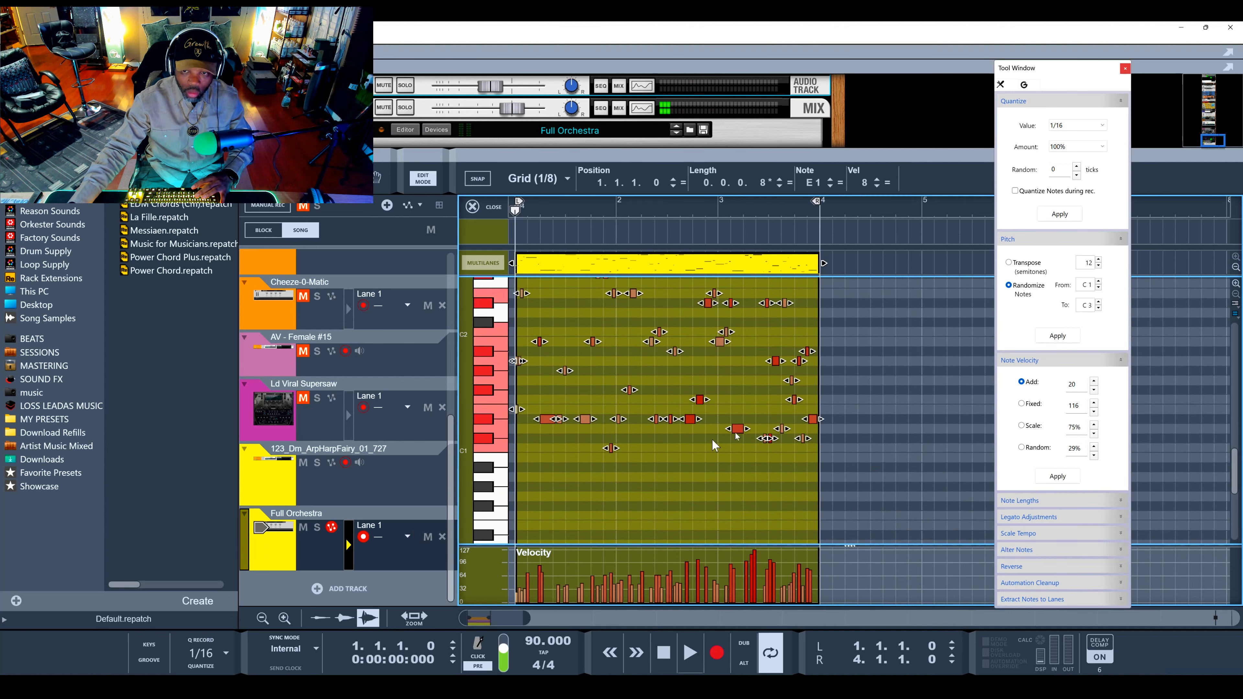
scroll(862, 403, up, 5)
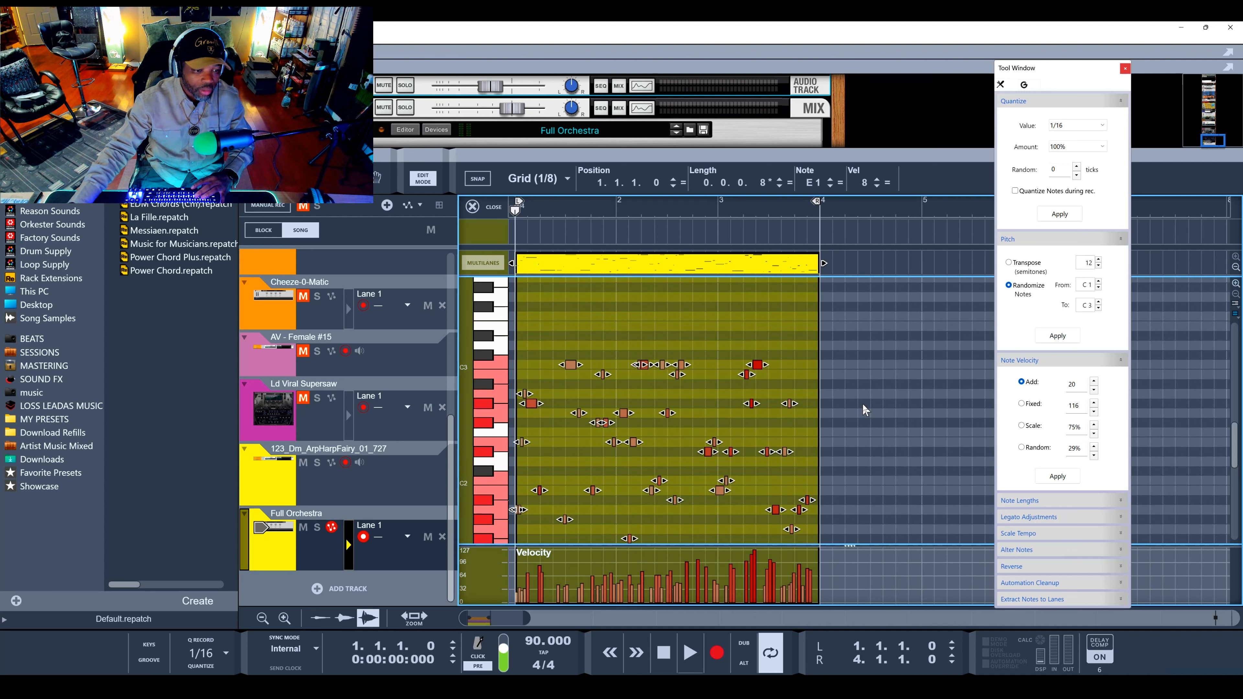
click(492, 208)
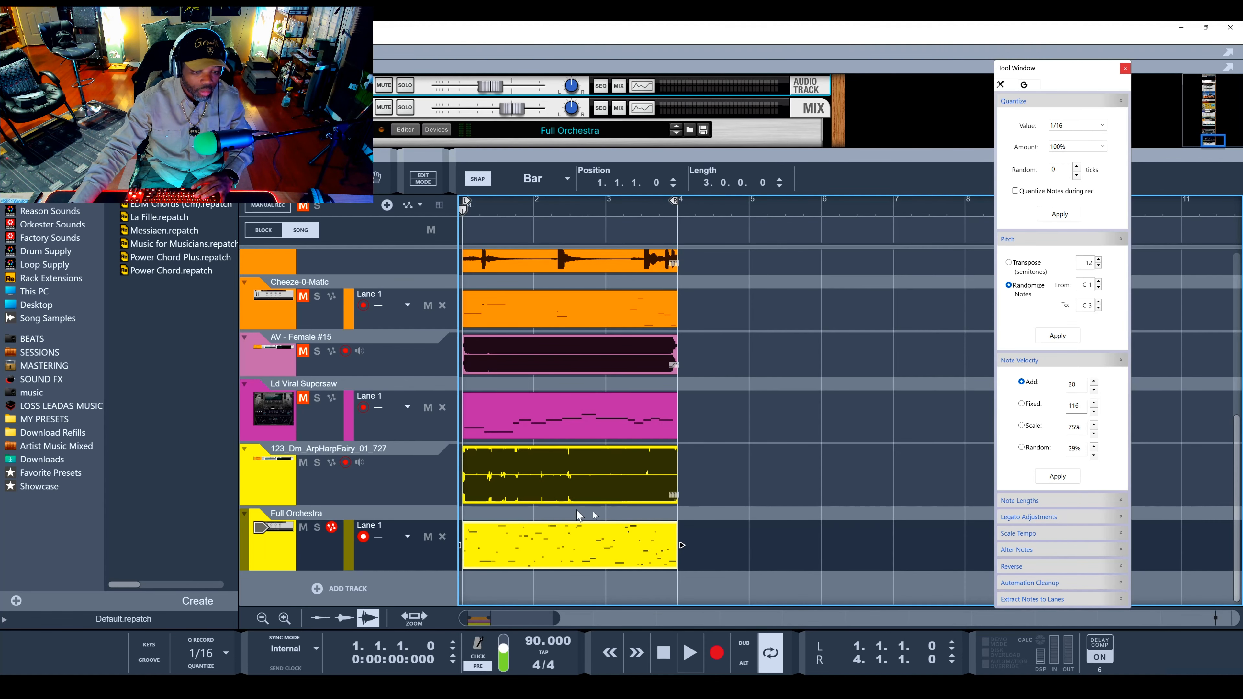
double_click(581, 547)
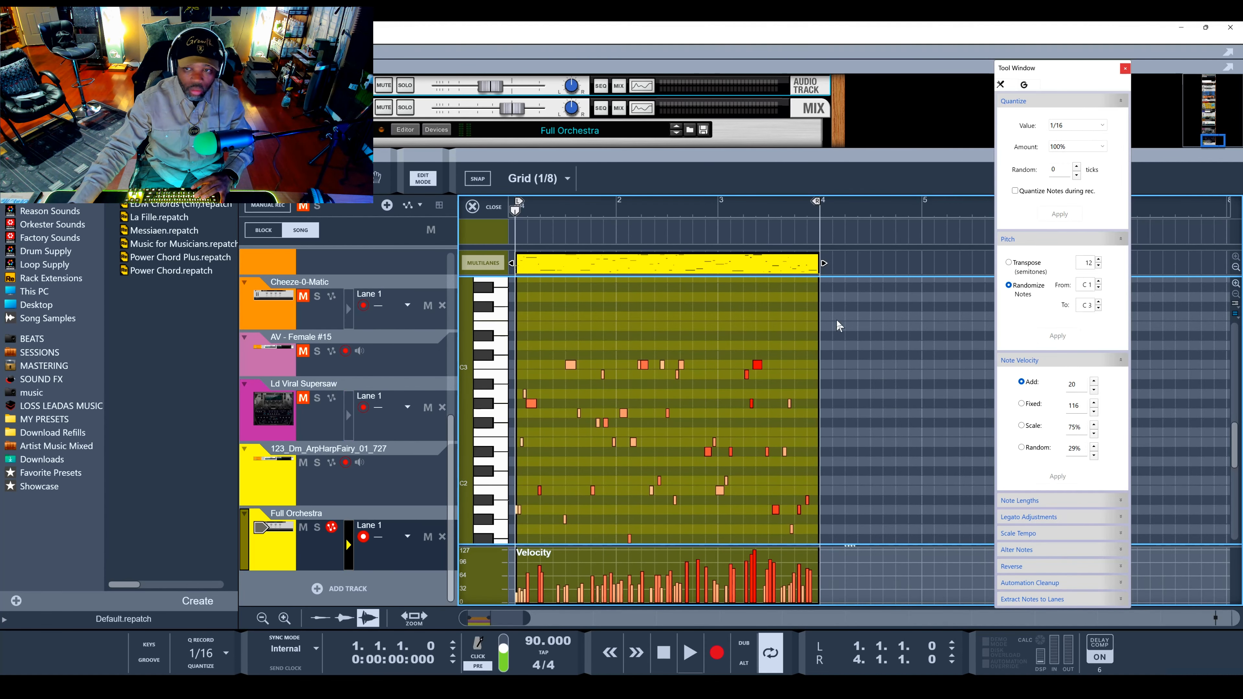
drag(741, 361, 494, 549)
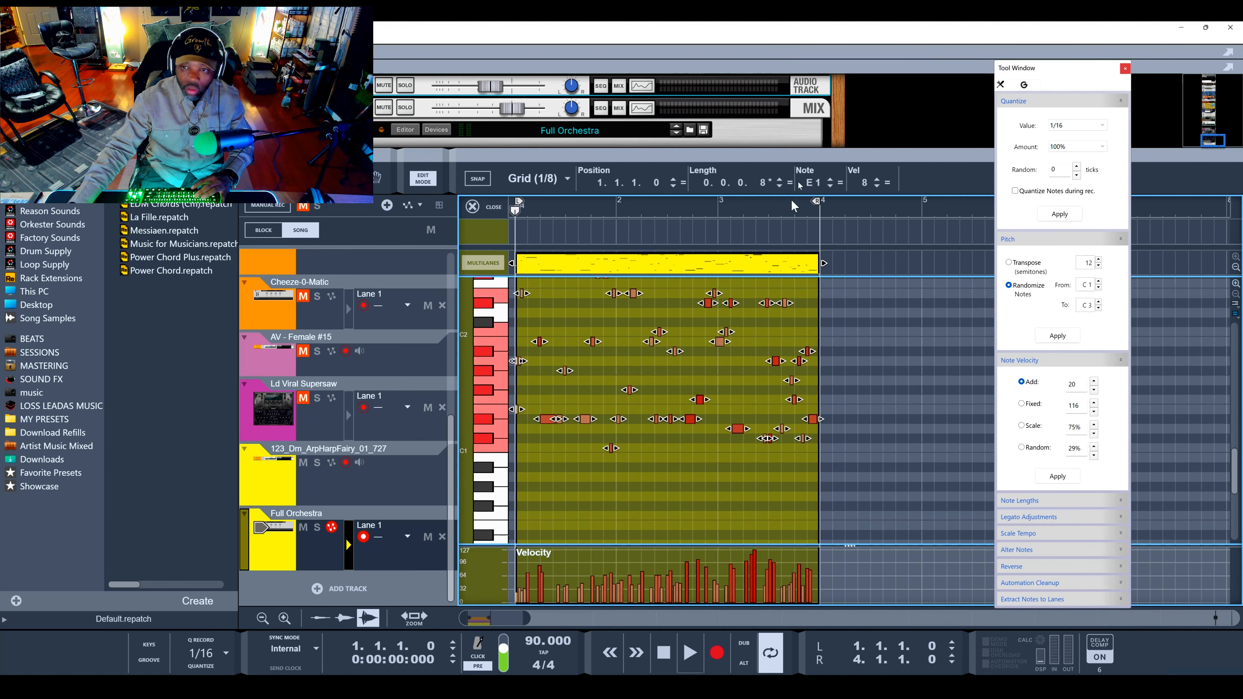
click(831, 181)
click(831, 180)
click(831, 181)
click(831, 180)
click(831, 180)
click(831, 180)
click(831, 180)
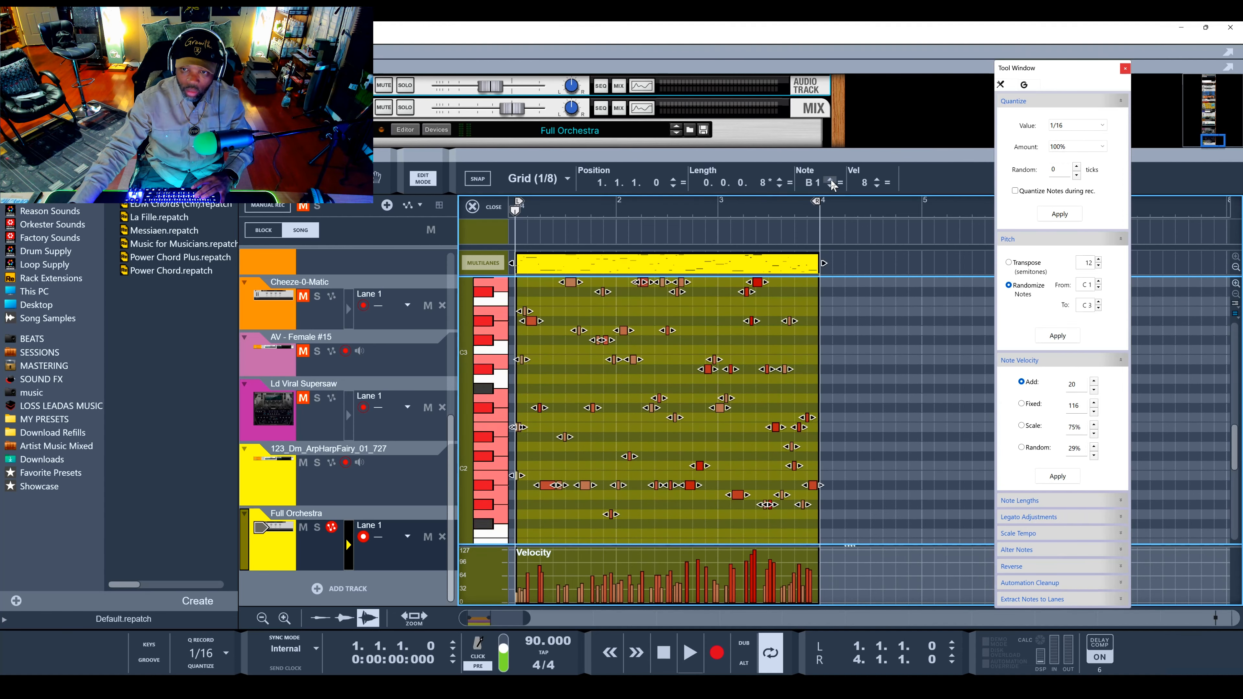
click(831, 180)
click(831, 180)
click(831, 180)
click(831, 180)
click(831, 180)
click(831, 186)
key(space)
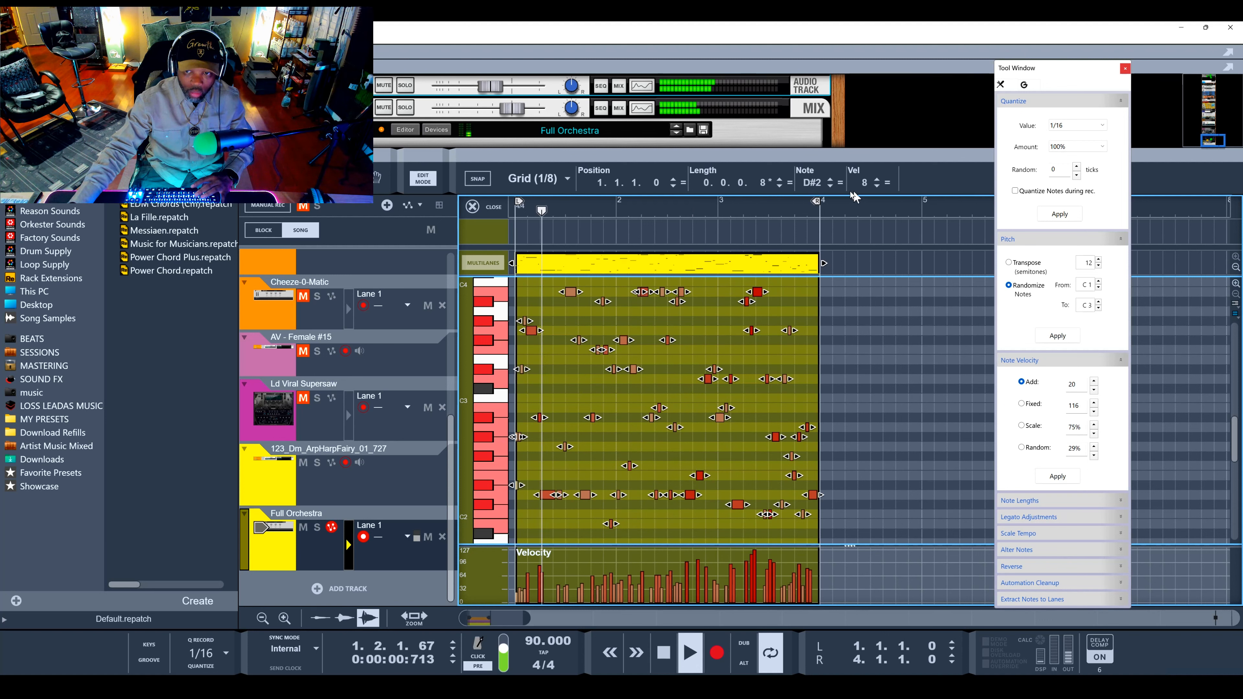
key(space)
Lower all the selected notes by one semitone, the first one to D 2, and play them
click(831, 186)
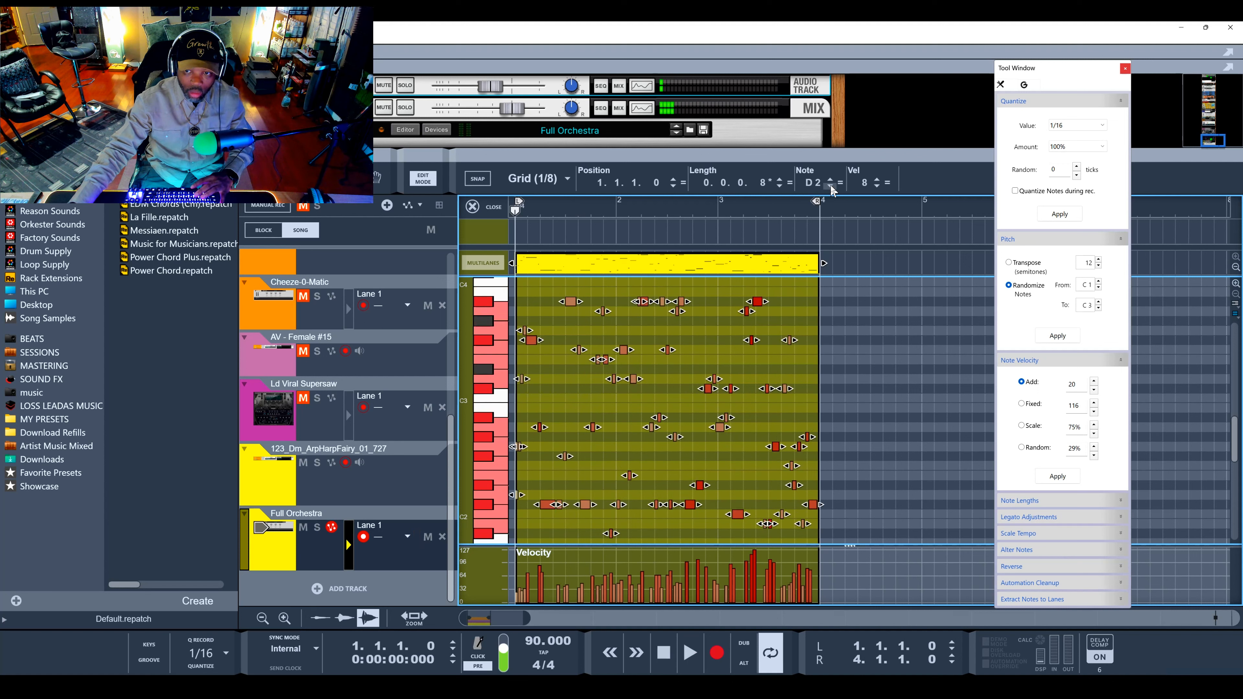
key(space)
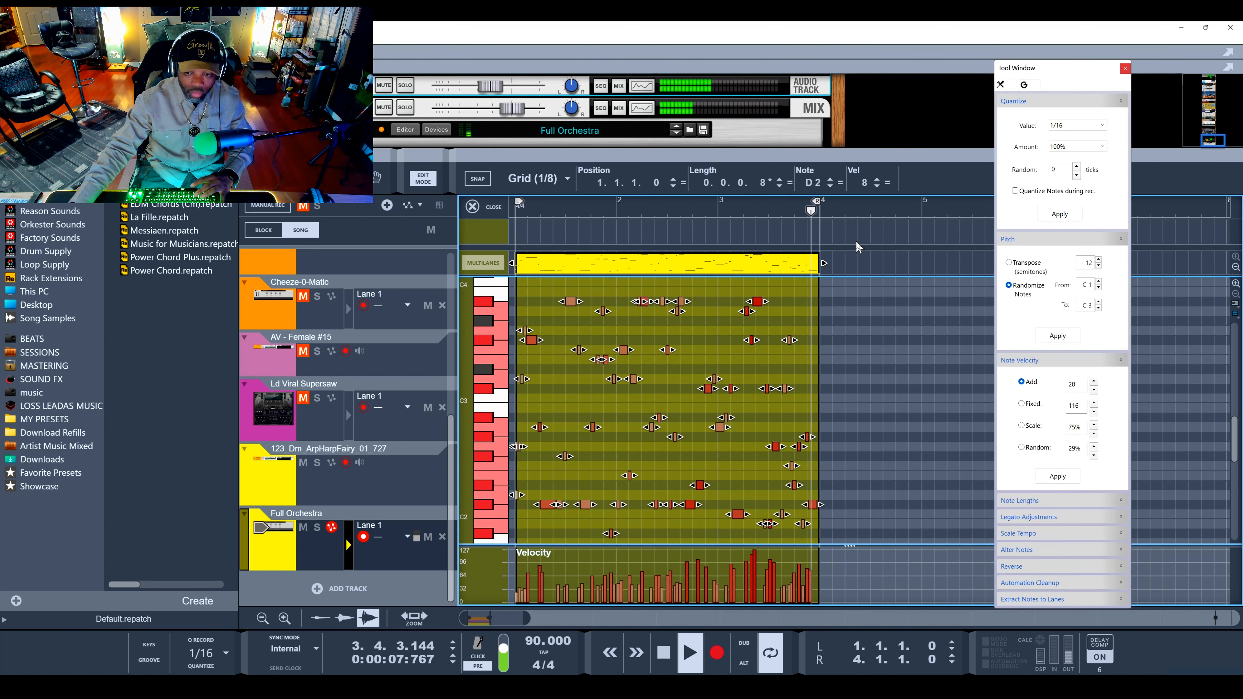
key(space)
Return to the arrangement and add a Scales & Chords player with the Default patch to the Full Orchestra device
click(492, 207)
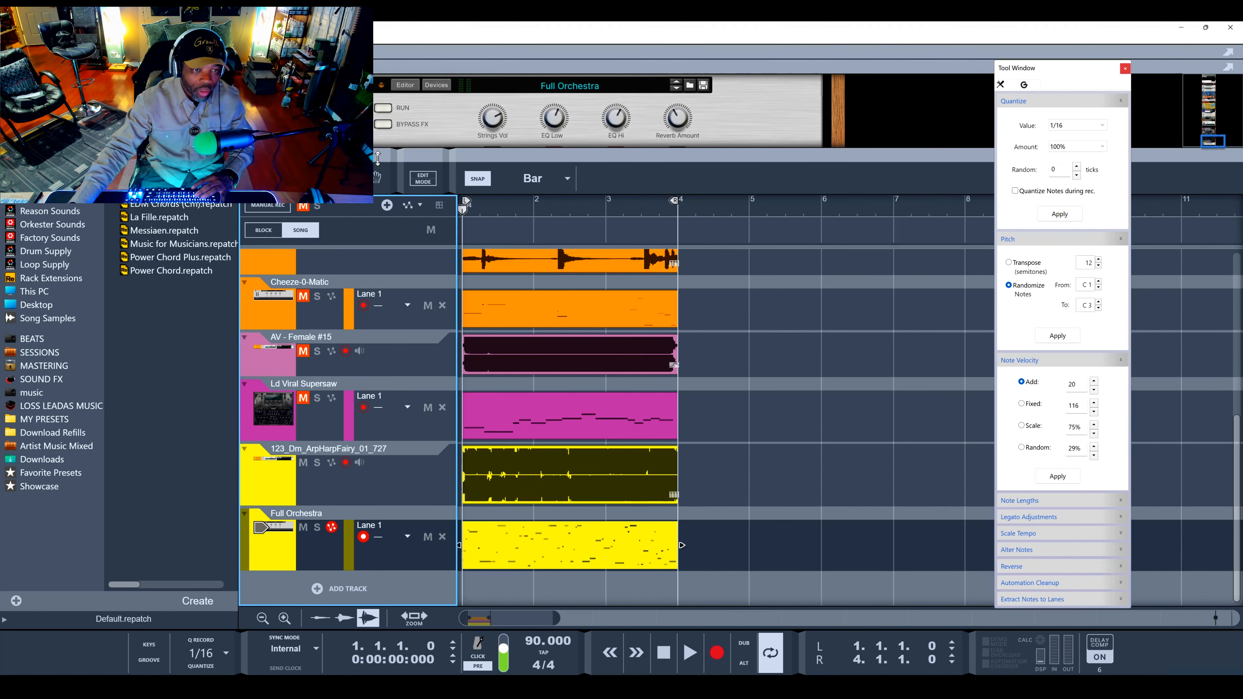
drag(373, 152, 373, 286)
scroll(381, 153, up, 3)
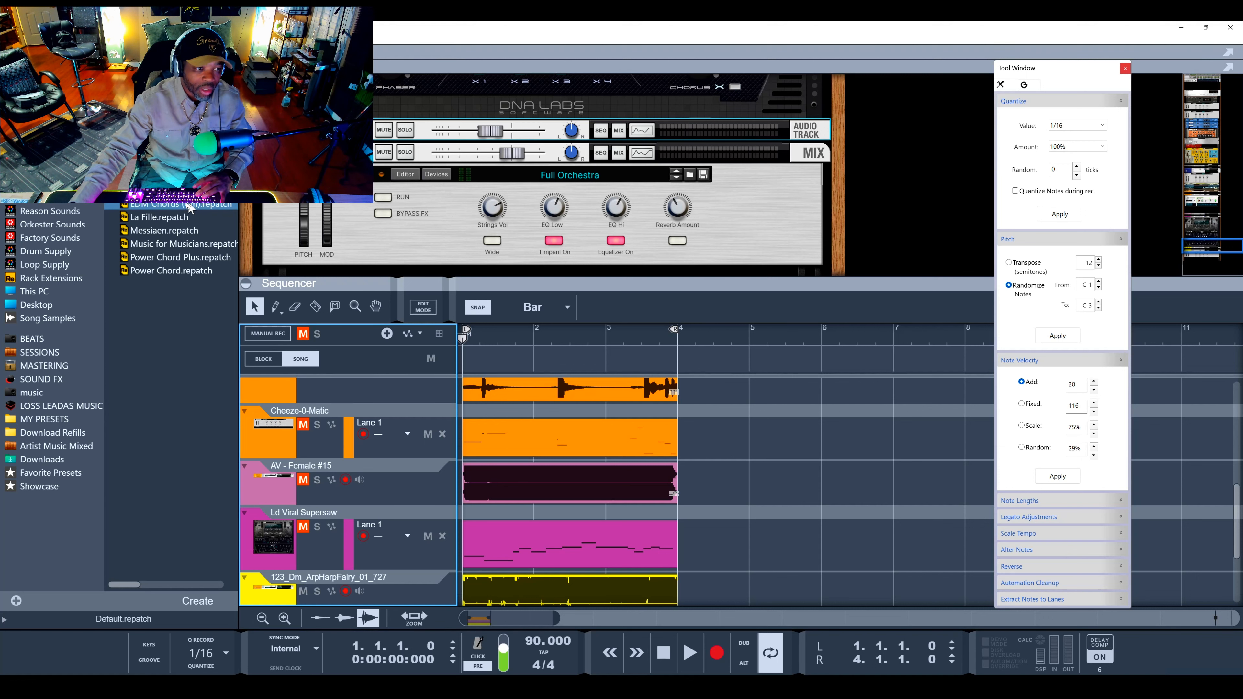
drag(156, 190, 541, 164)
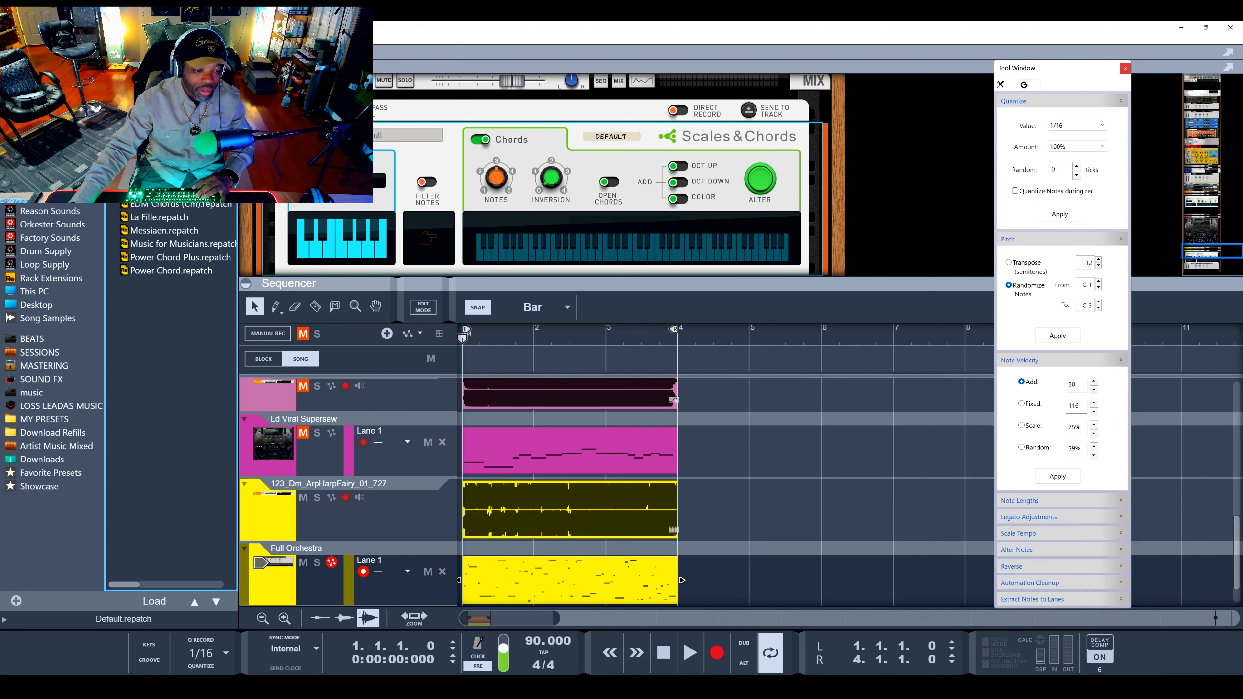
Set the Scales & Chords player to the Minor scale in the key of D and play the tracks
click(337, 161)
click(361, 182)
click(359, 207)
click(321, 181)
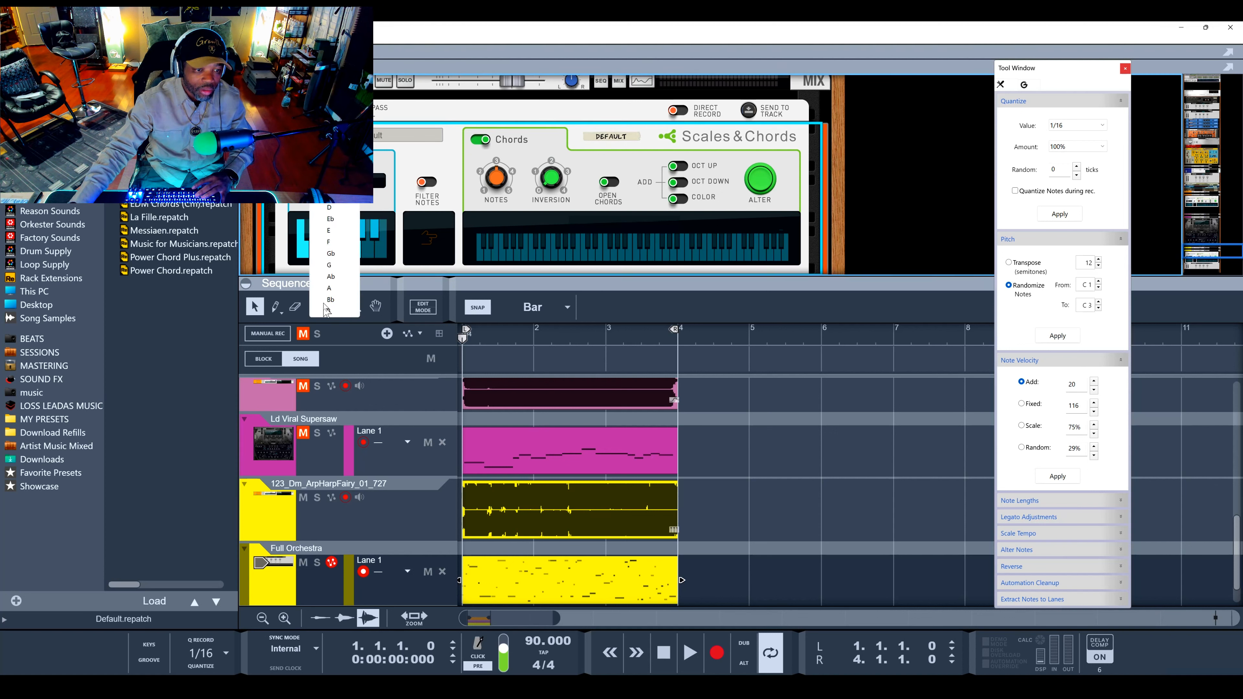
click(329, 208)
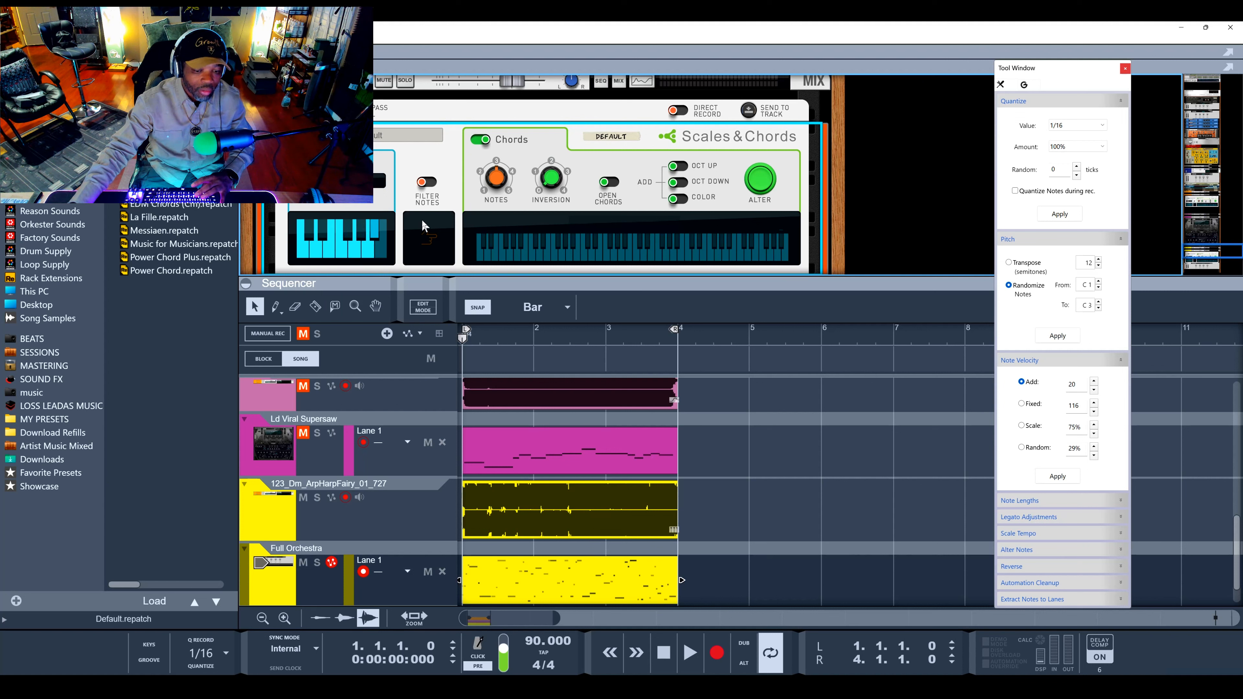
key(space)
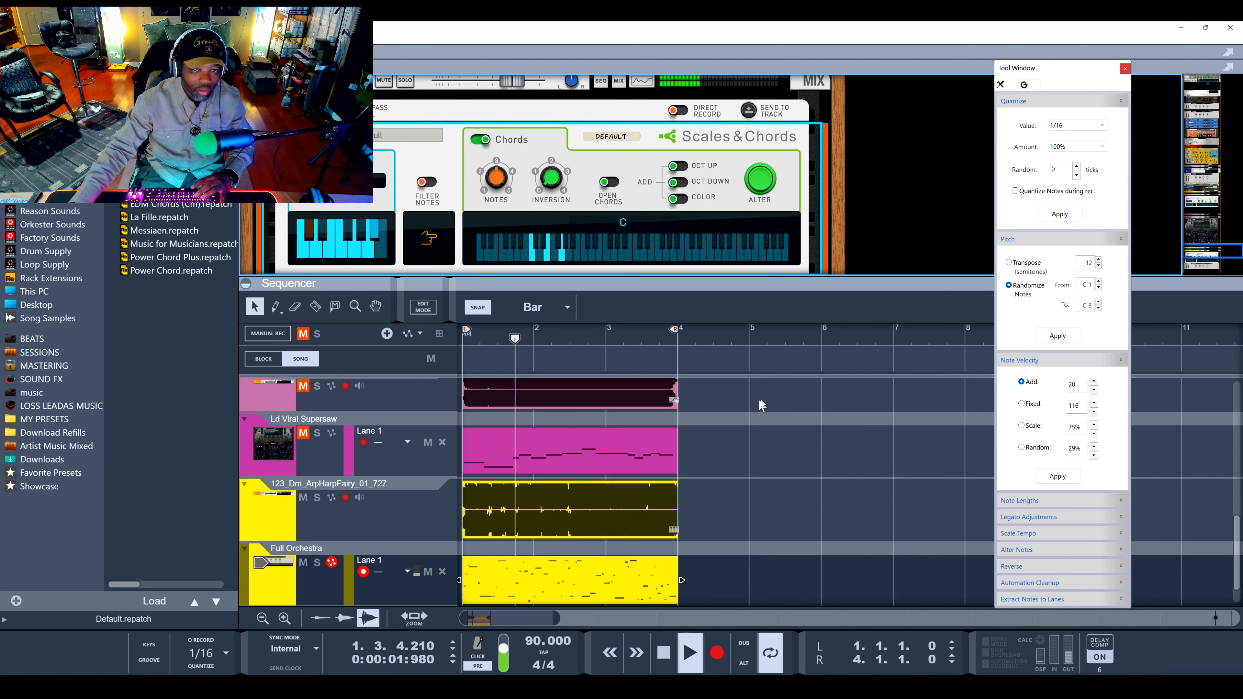
scroll(762, 402, down, 1)
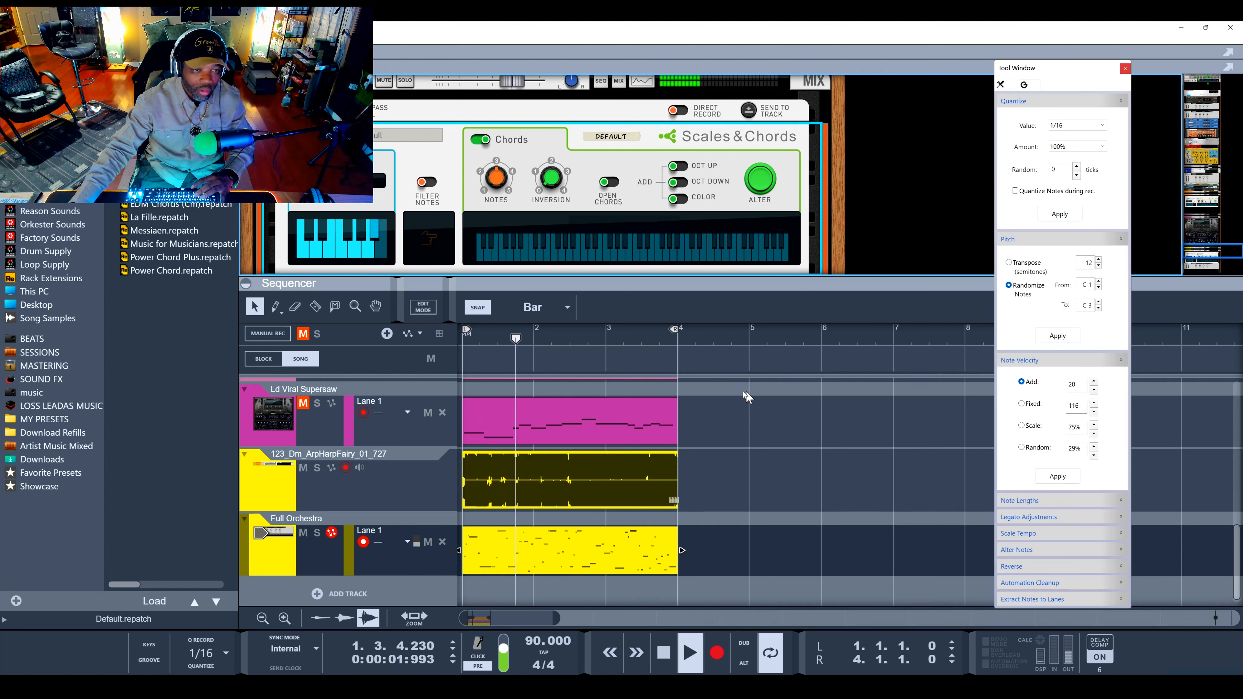
key(space)
Change the Scales & Chords player's scale to Major and play the tracks
click(345, 181)
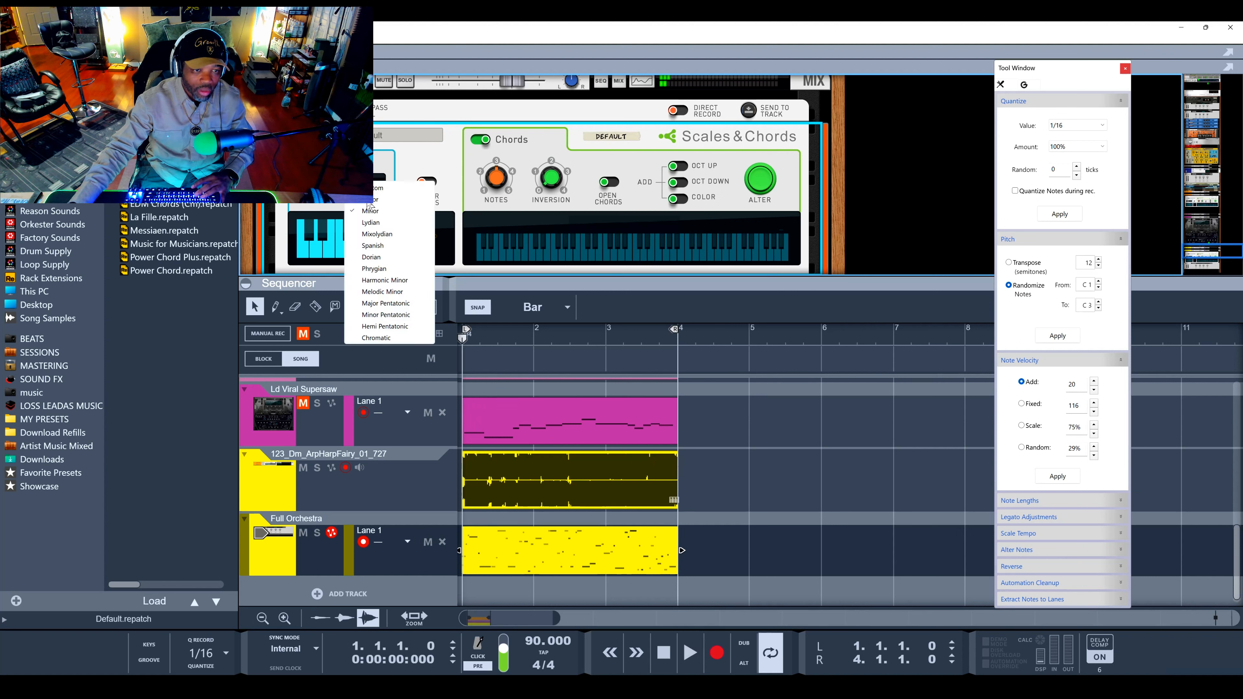
click(369, 207)
key(space)
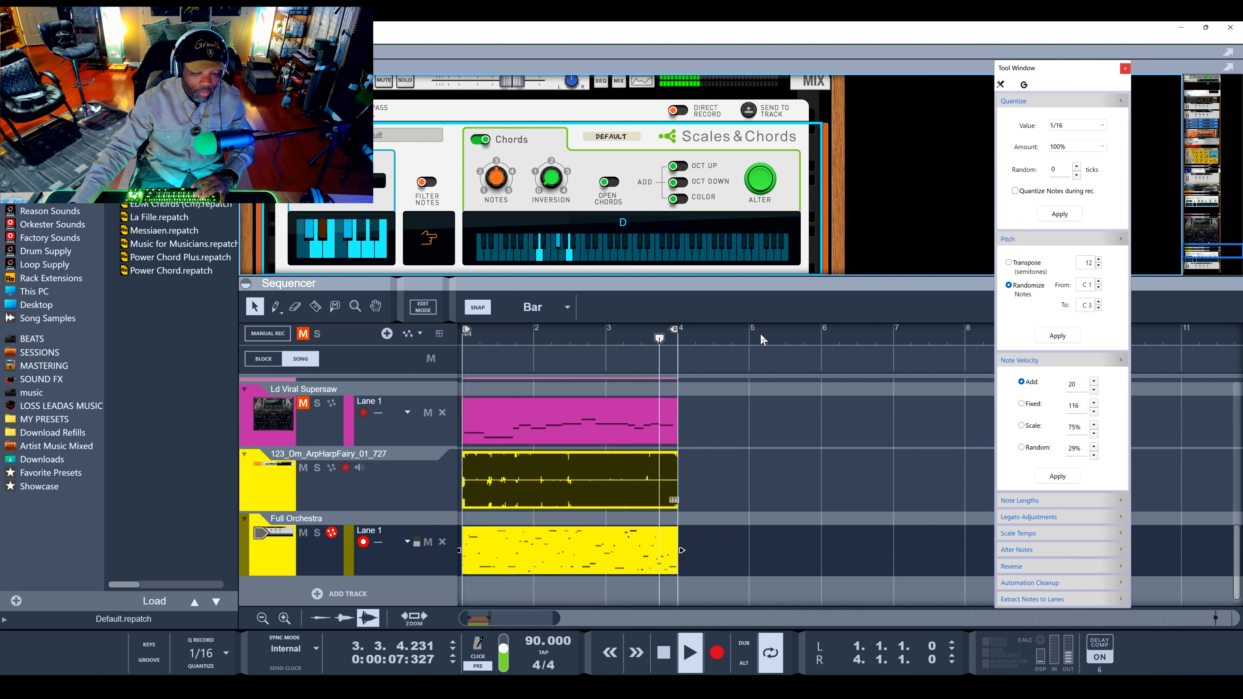
key(space)
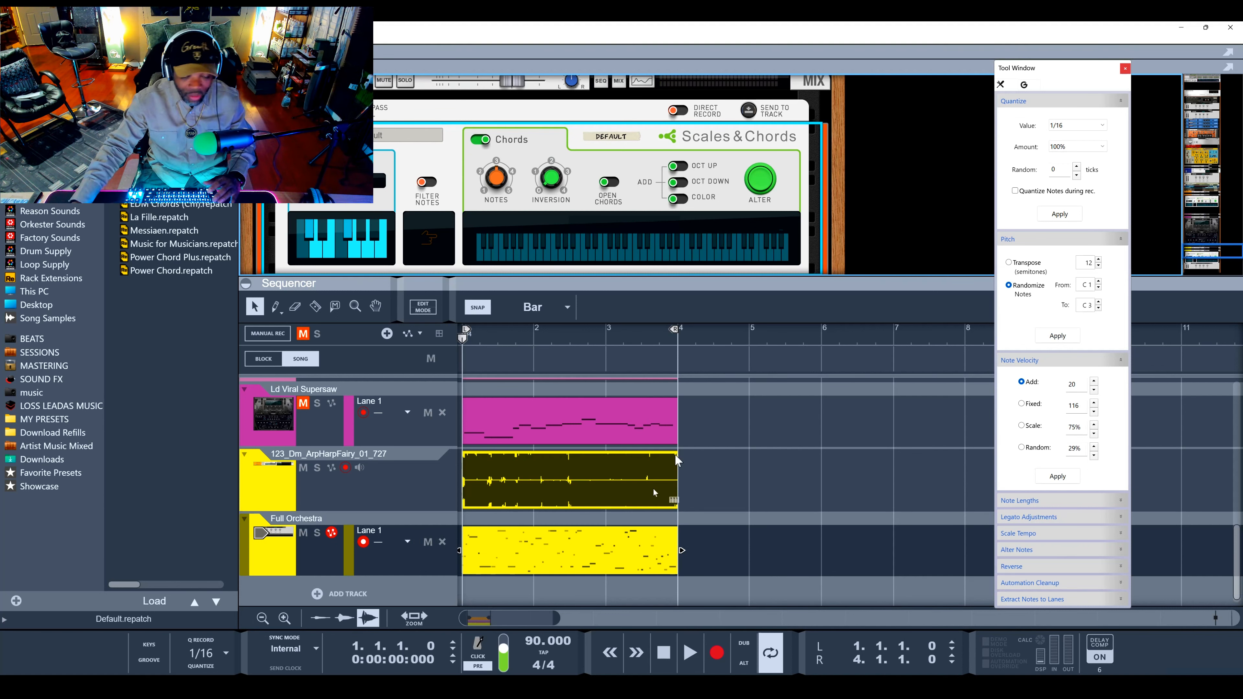
Delete the MIDI clip from the Full Orchestra track, undo back to its unrandomized version and delete that as well
click(561, 555)
key(Delete)
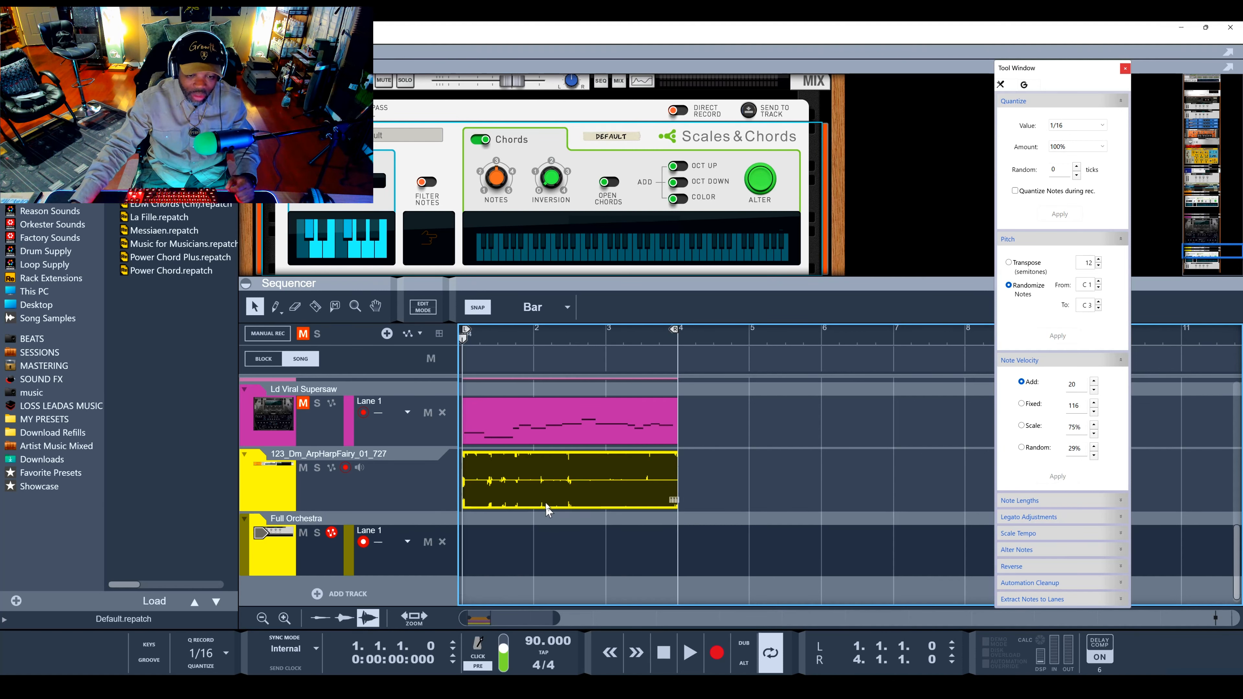
key(ctrl+z)
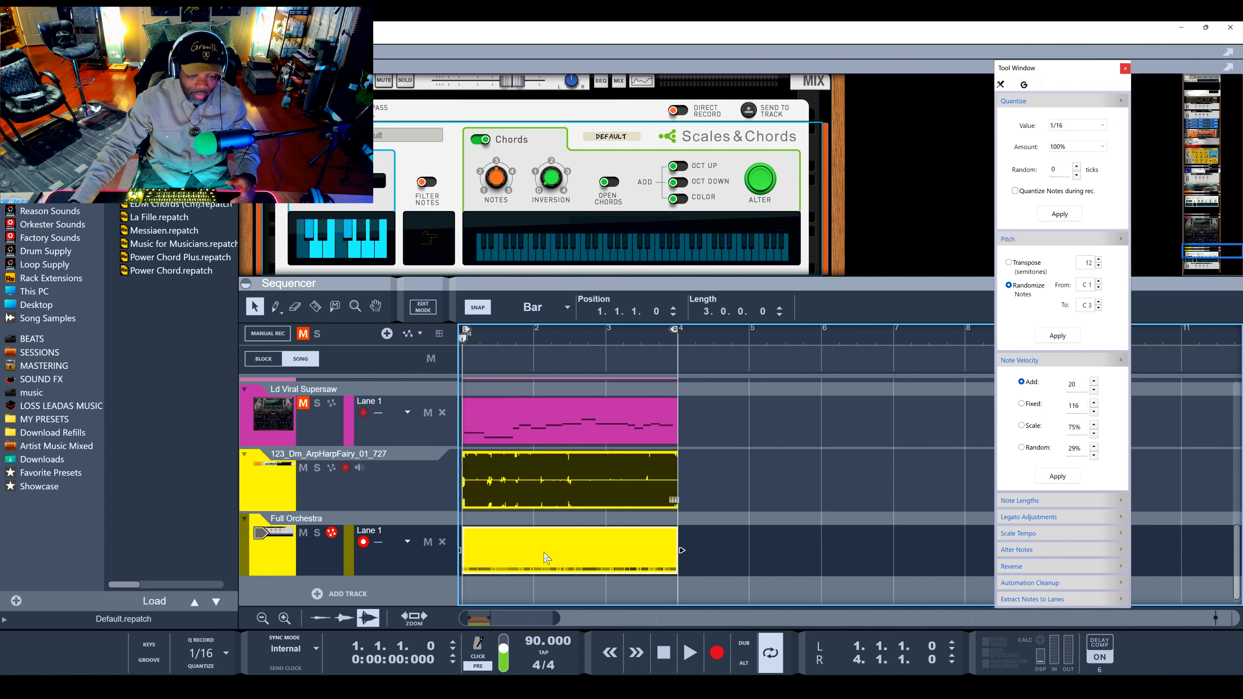
key(Delete)
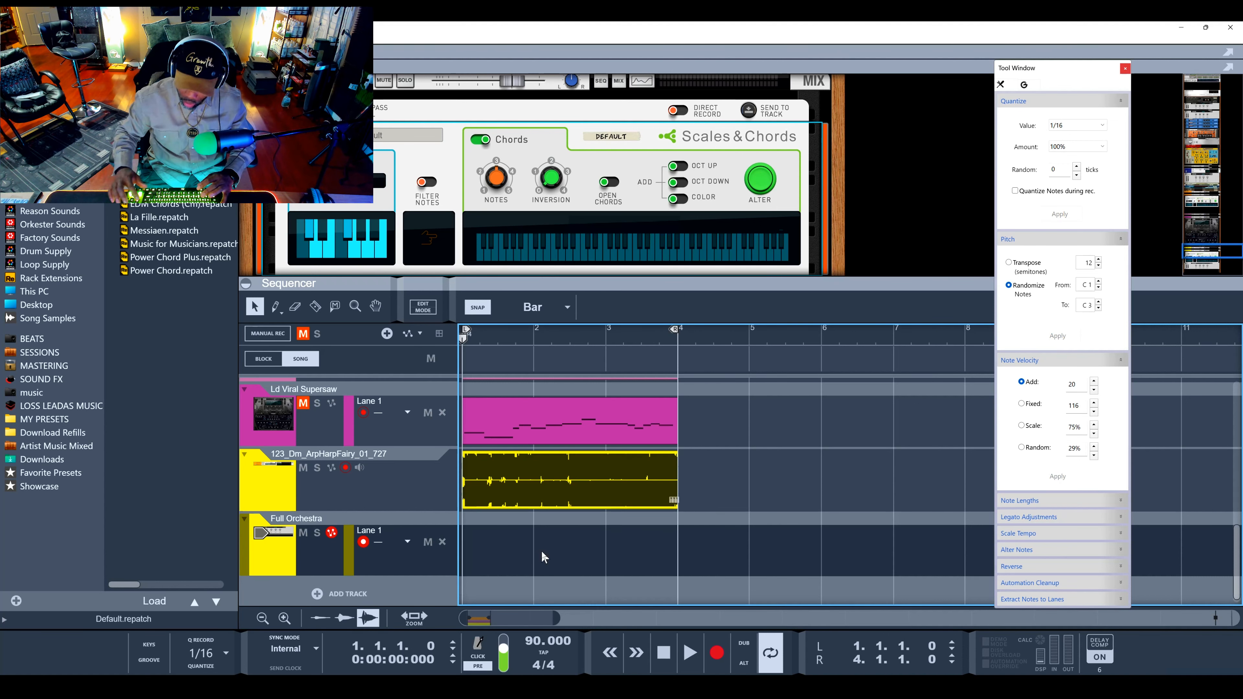
Set the ArpHarpFairy clip's stretch and transpose type to Vocal and convert it to MIDI on the Full Orchestra track
right_click(532, 481)
mouse_move(624, 272)
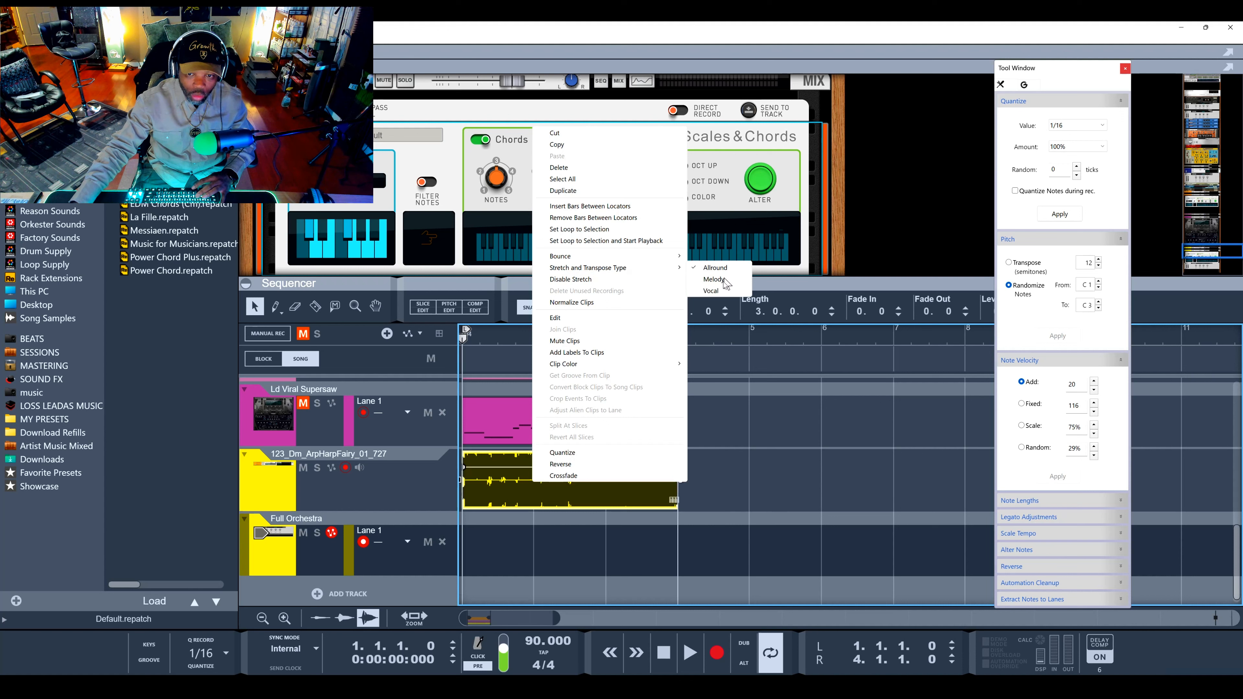
click(720, 292)
drag(568, 499, 565, 537)
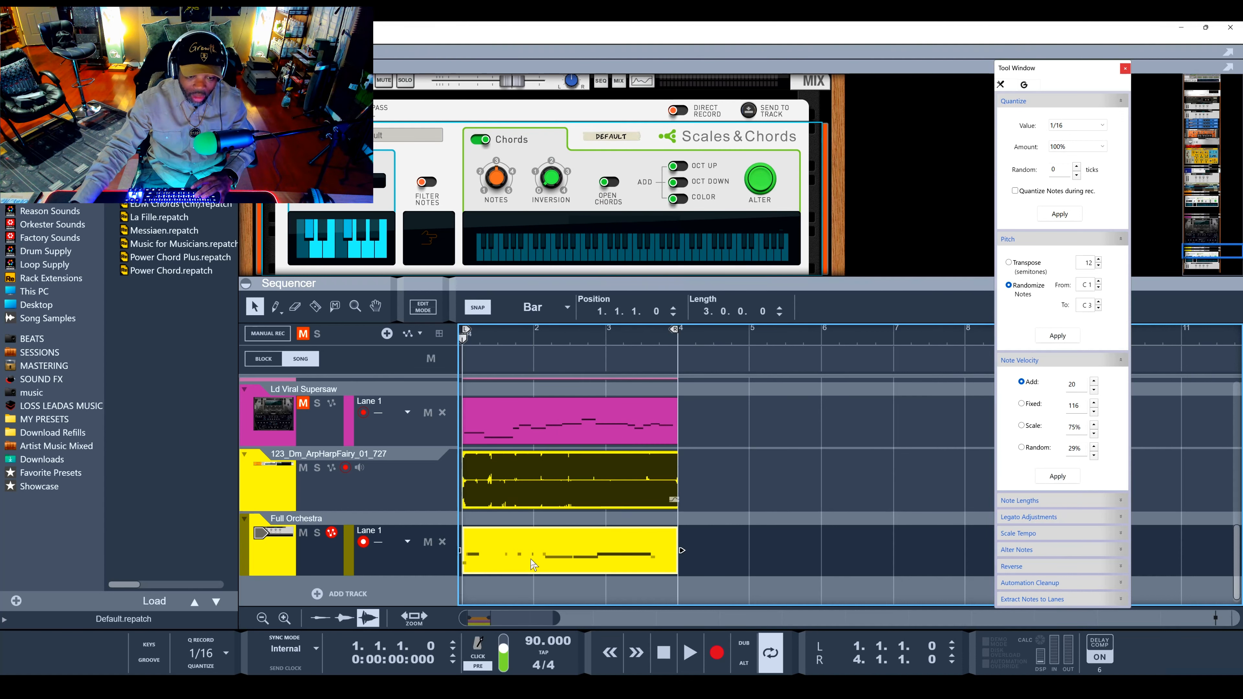
Play the Vocal conversion and switch the Scales & Chords player's scale to Minor while it plays
key(space)
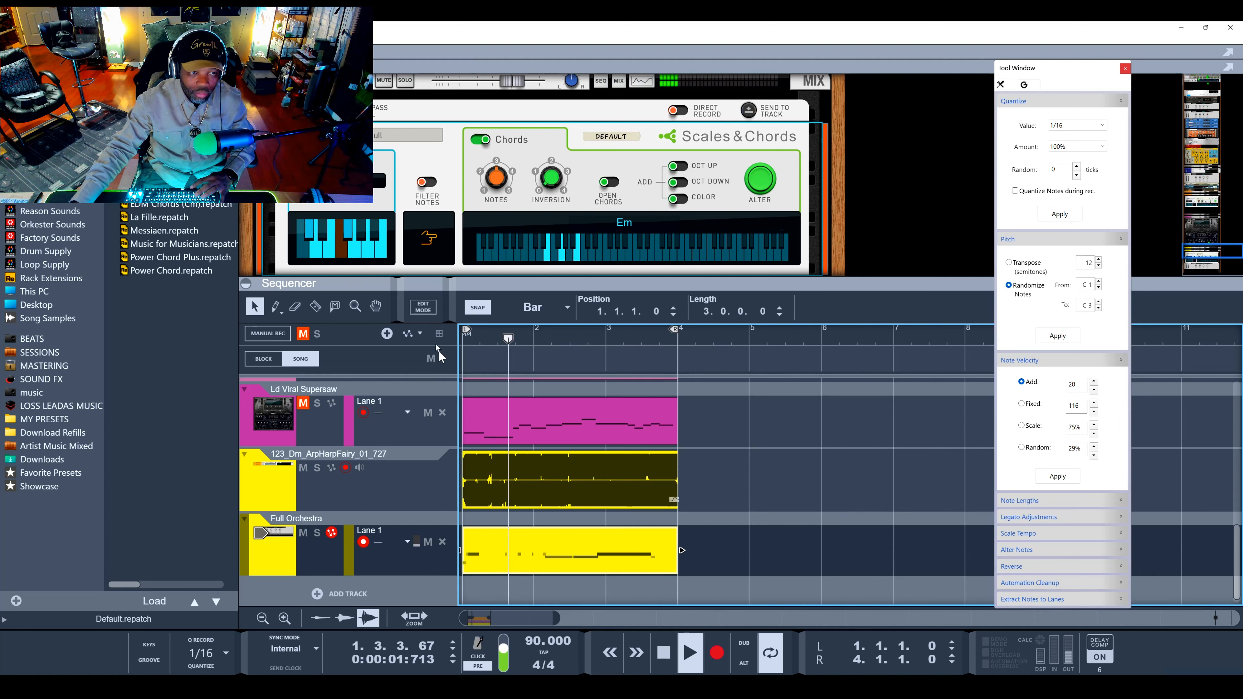
click(363, 181)
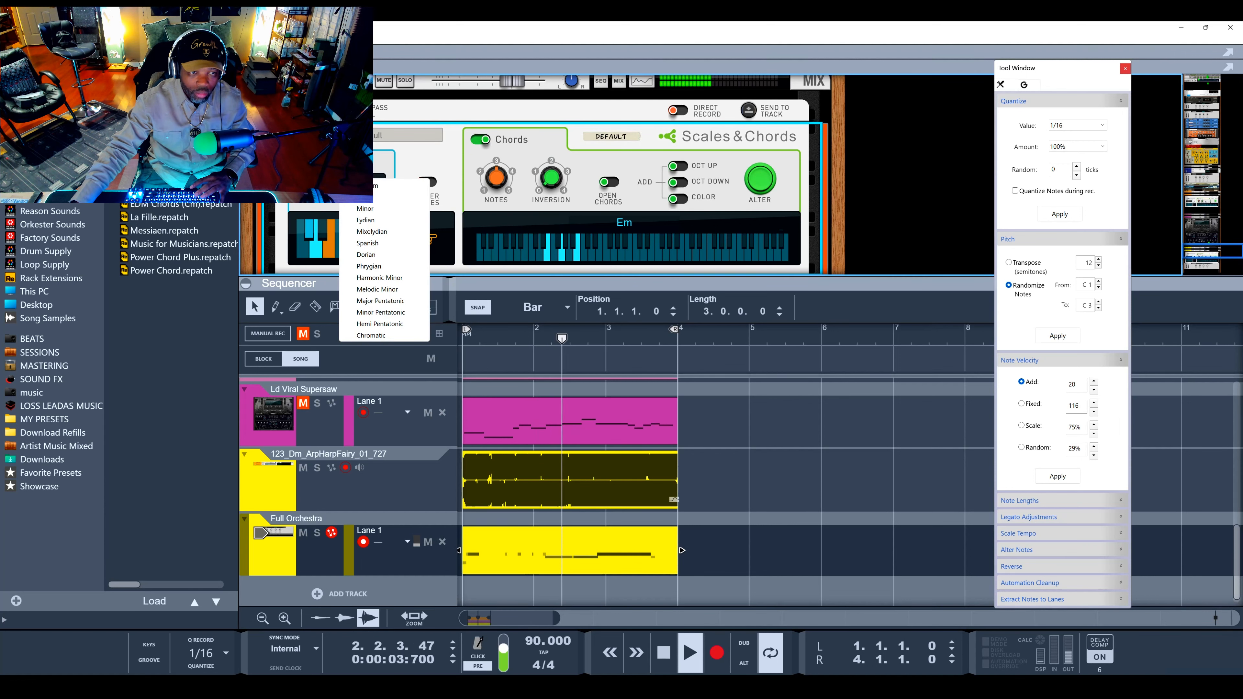
click(365, 208)
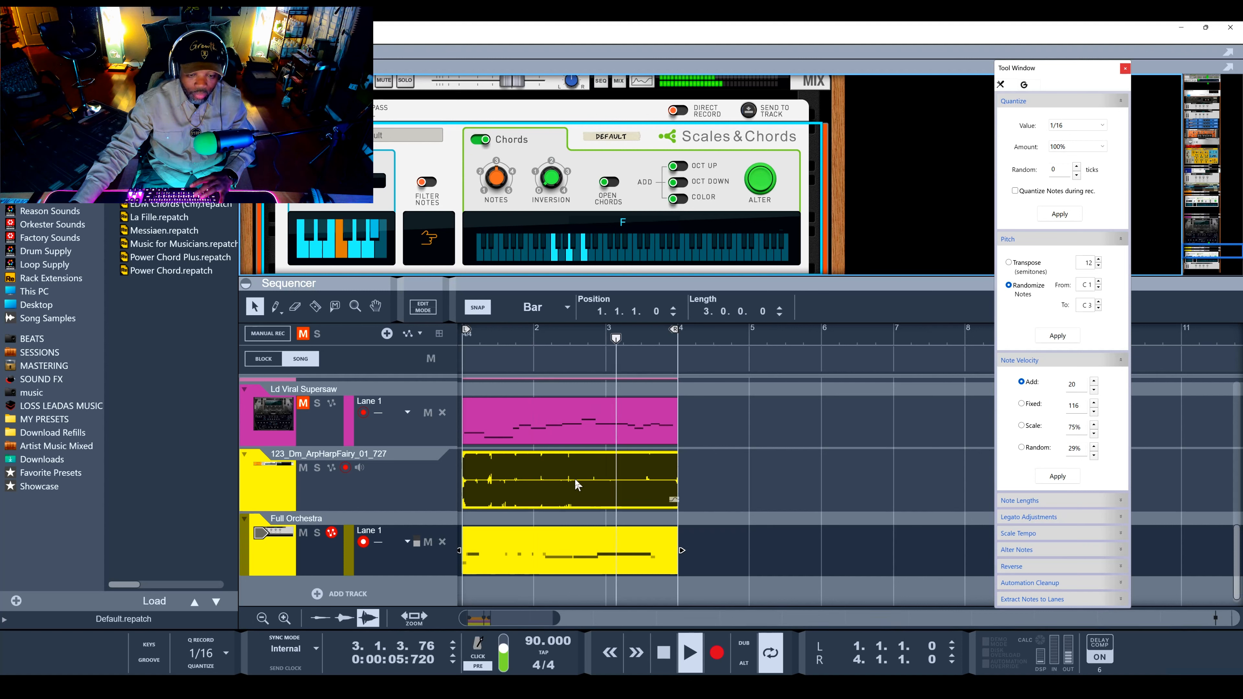
key(space)
Open the new Full Orchestra clip and add 20 to the velocity of the short F 2 notes in the second half of bar 1
double_click(565, 566)
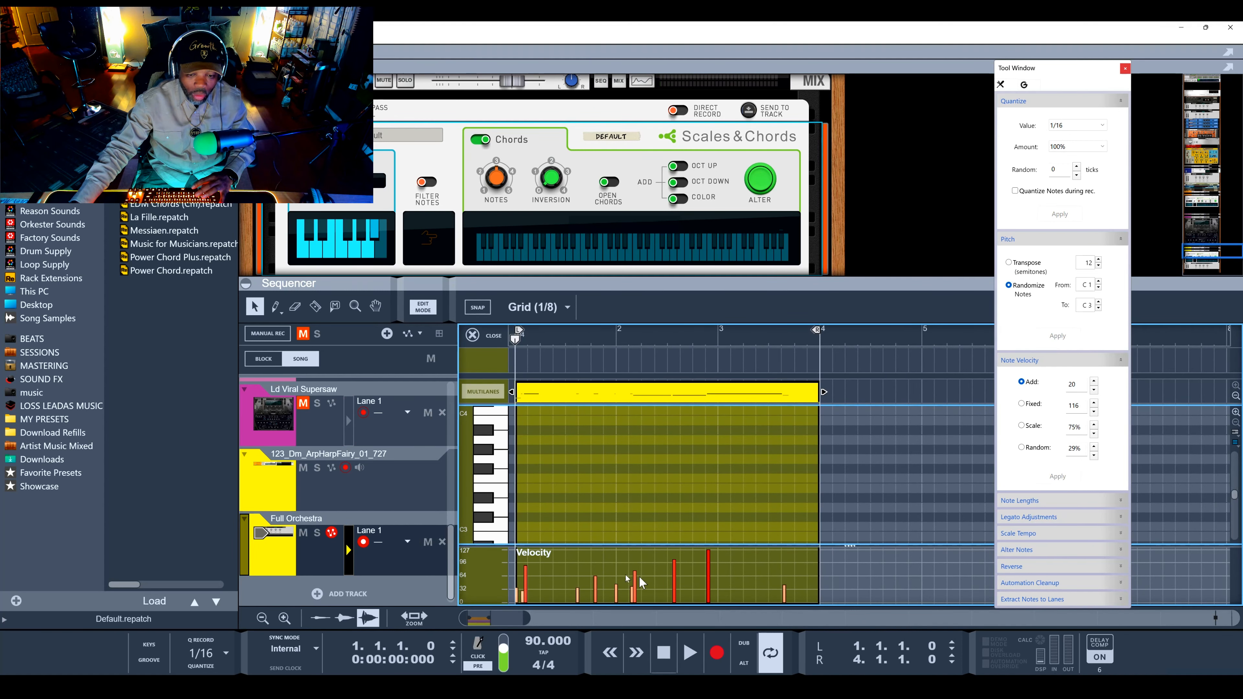
drag(568, 569, 629, 608)
scroll(619, 496, down, 4)
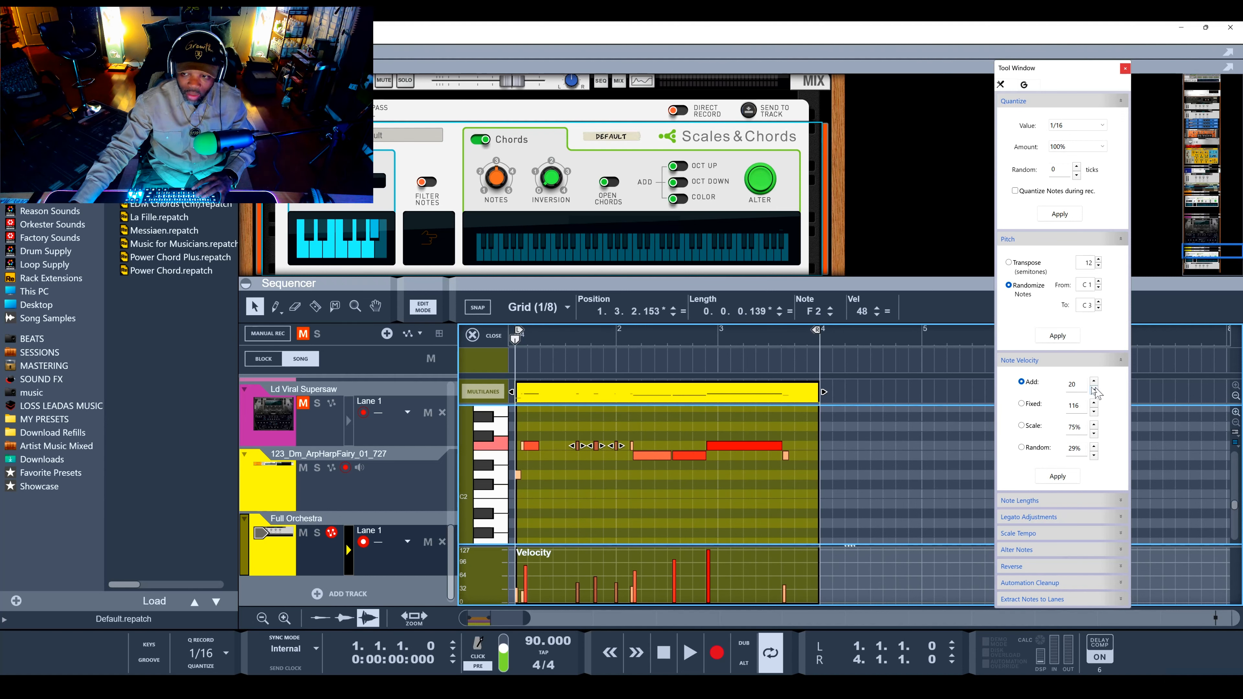
click(1058, 478)
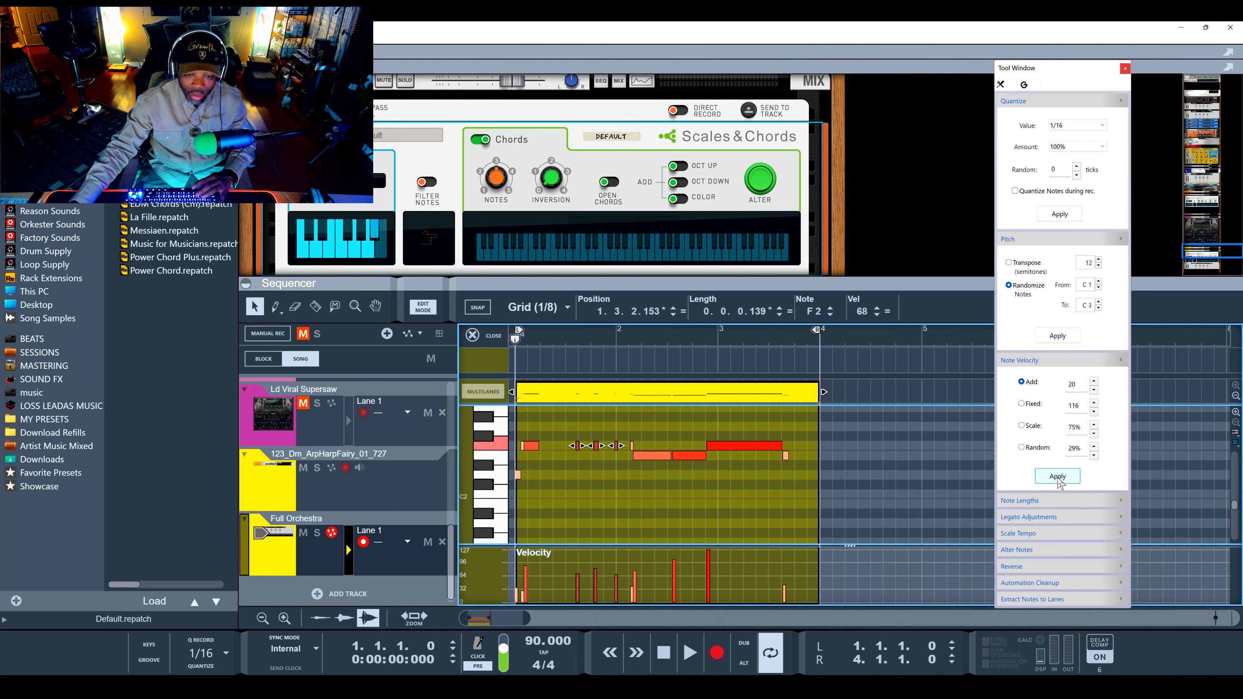
Play through the Full Orchestra clip with its changed velocities and leave its note editor for the song arrangement
key(space)
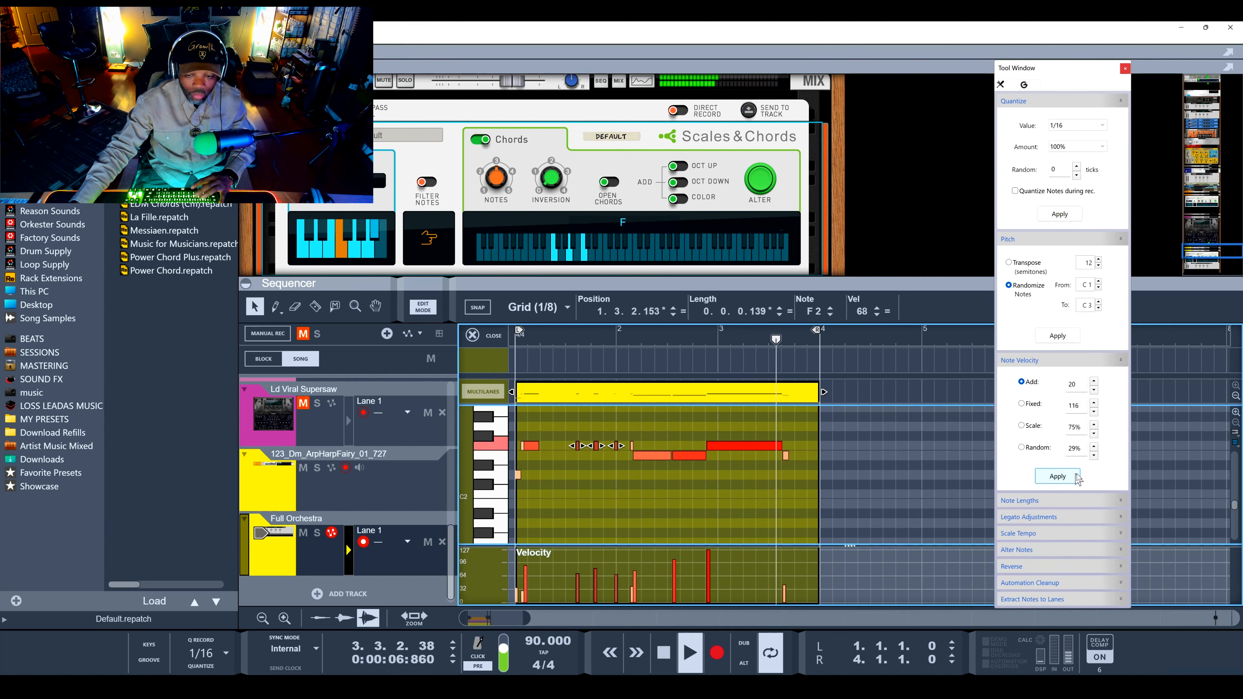
click(490, 337)
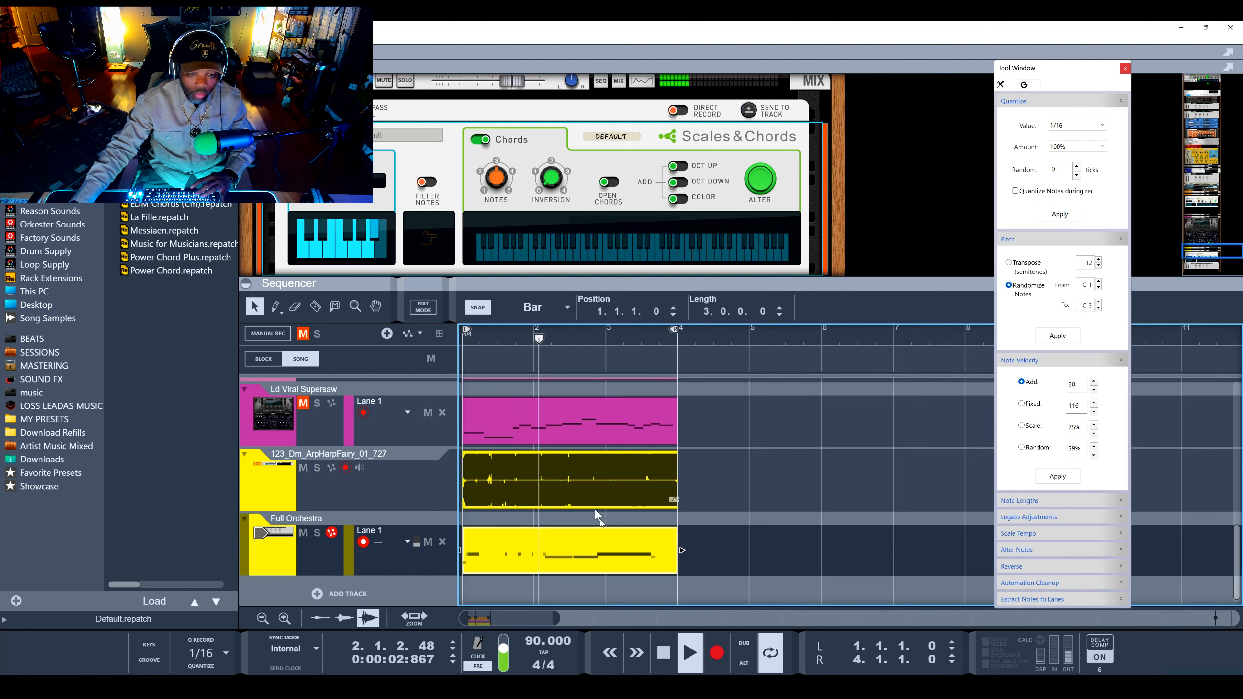
scroll(618, 523, up, 2)
scroll(618, 523, down, 1)
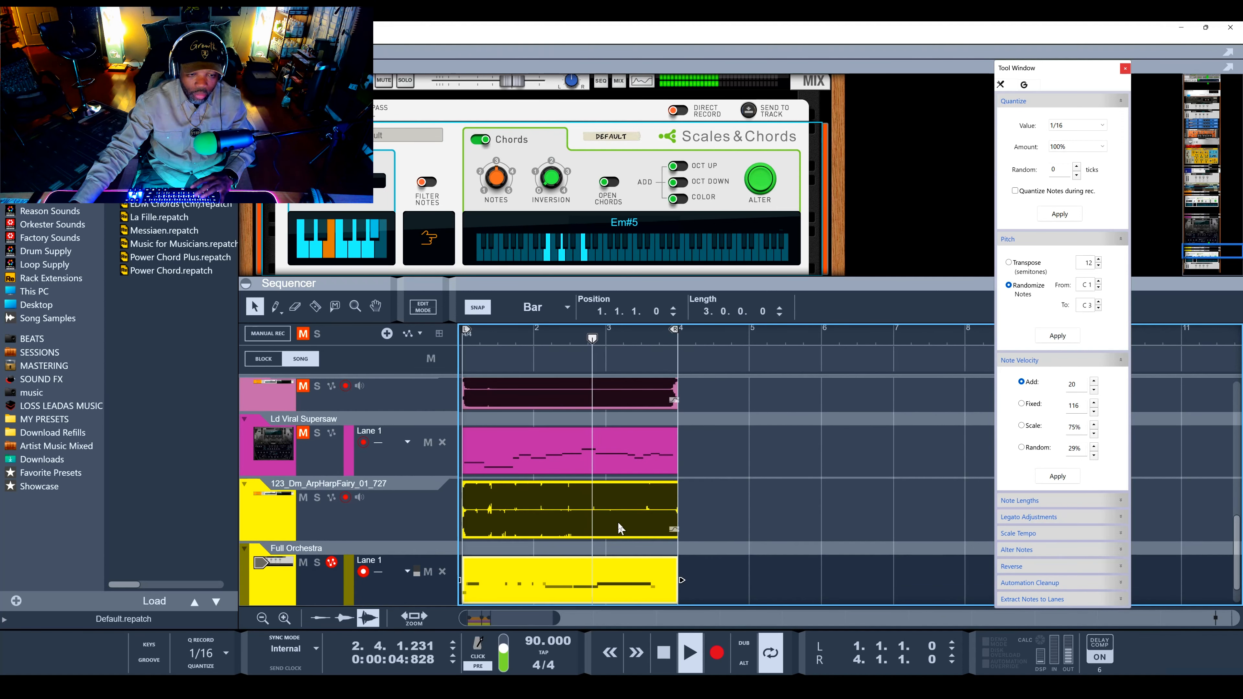
key(space)
scroll(449, 523, down, 1)
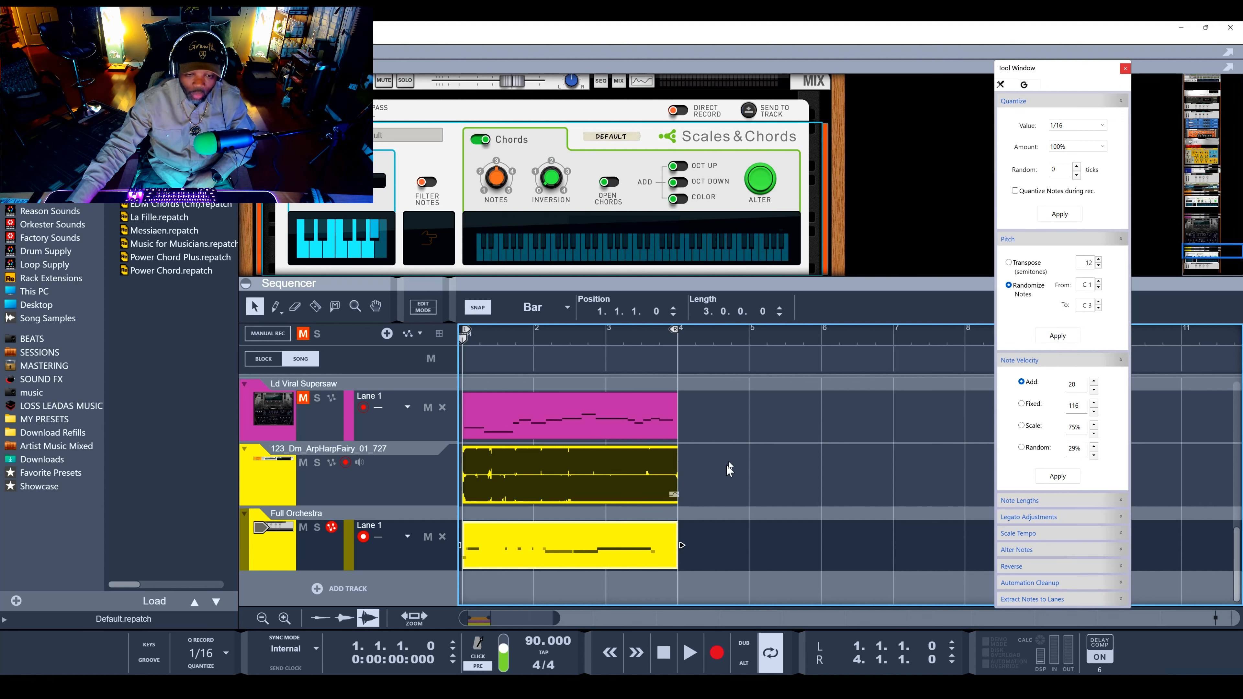
scroll(534, 504, up, 5)
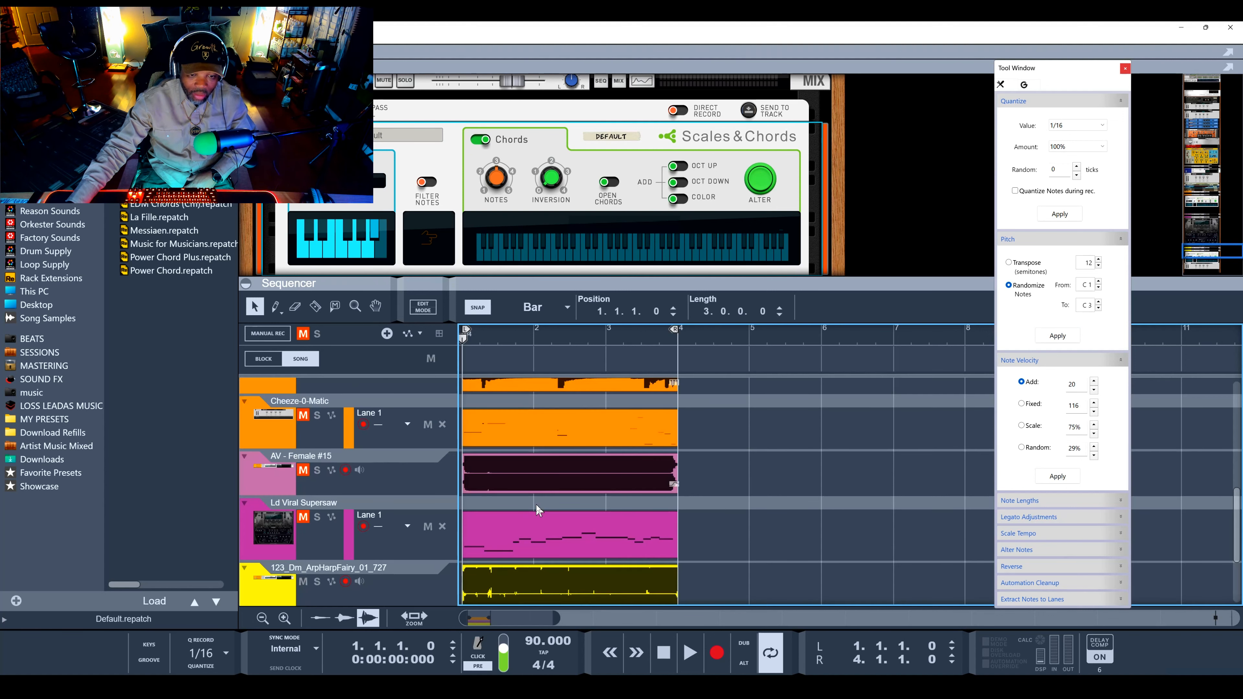
scroll(533, 500, down, 4)
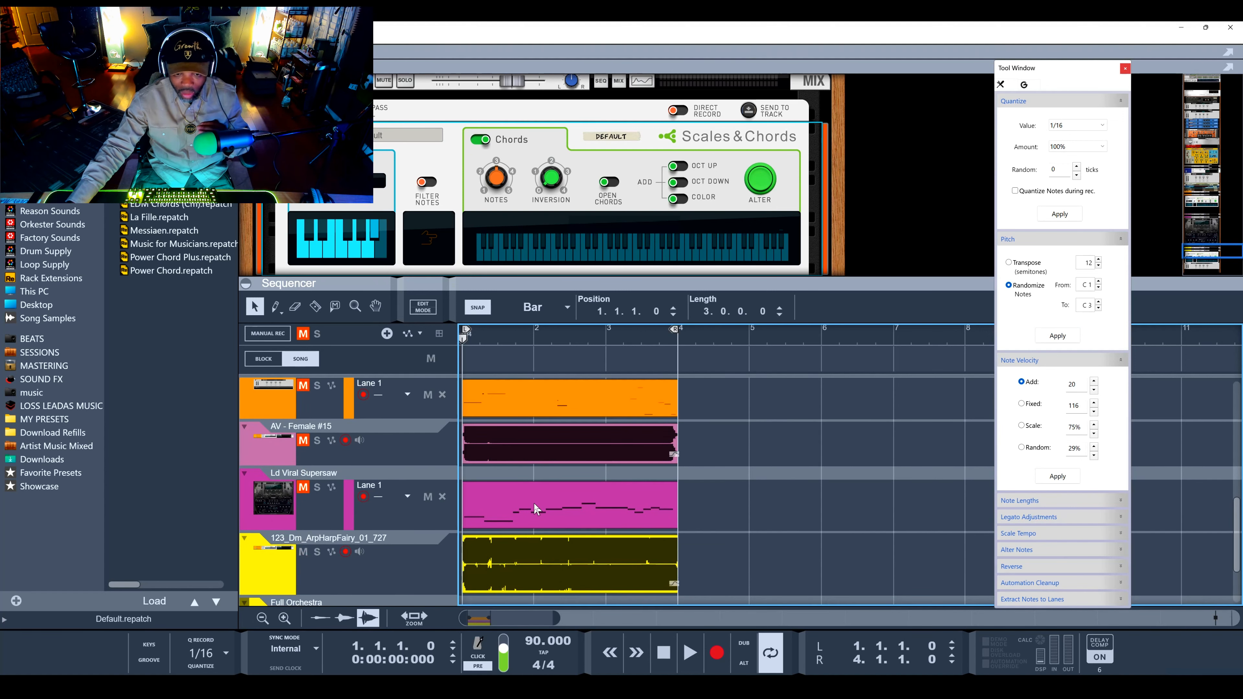